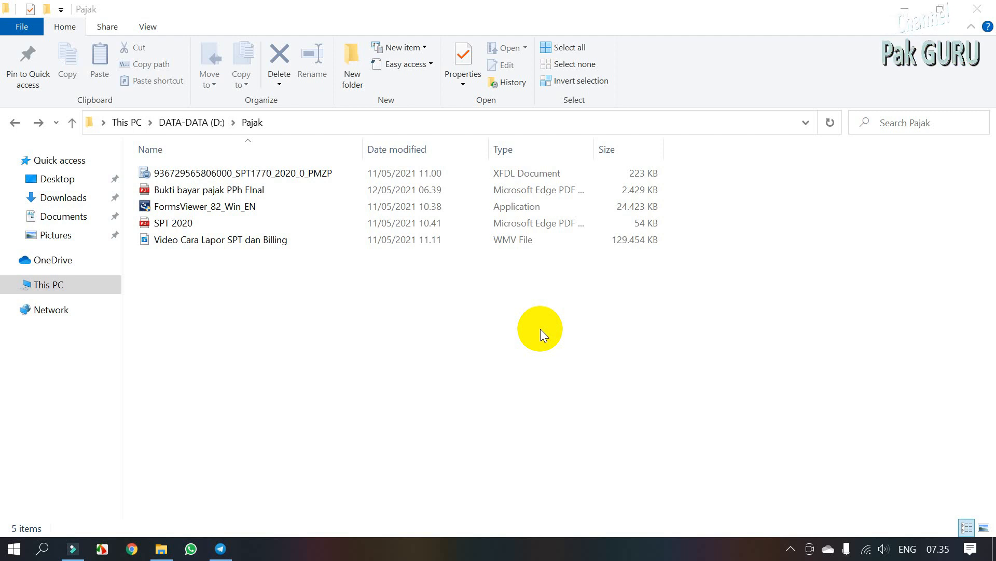
Step: Point out the SPT1770 2020 XFDL file, then open the 'Bukti bayar pajak PPh FInal' PDF
{"action": "left_click", "coordinate": [320, 176]}
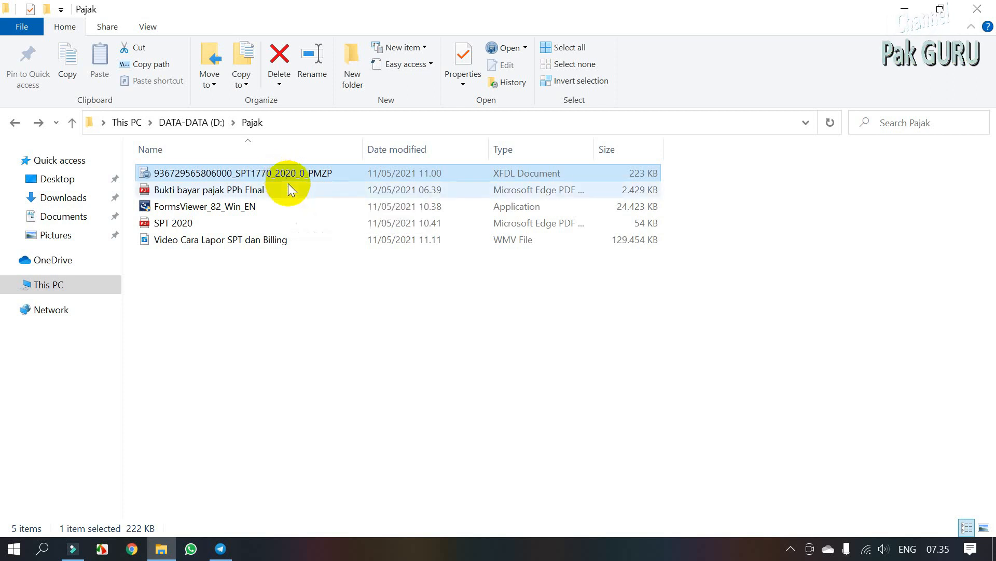
{"action": "left_click", "coordinate": [270, 190]}
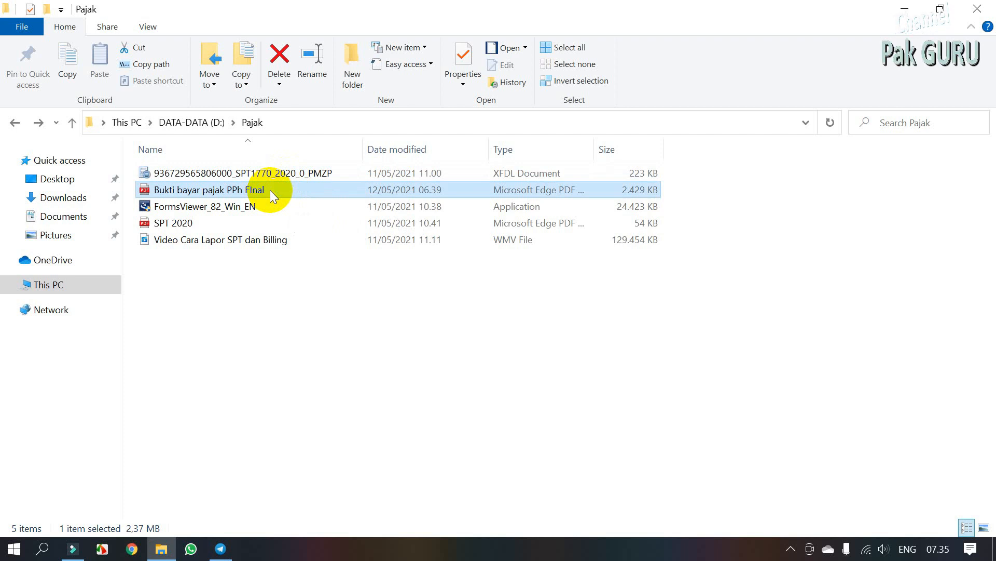
{"action": "double_click", "coordinate": [270, 189]}
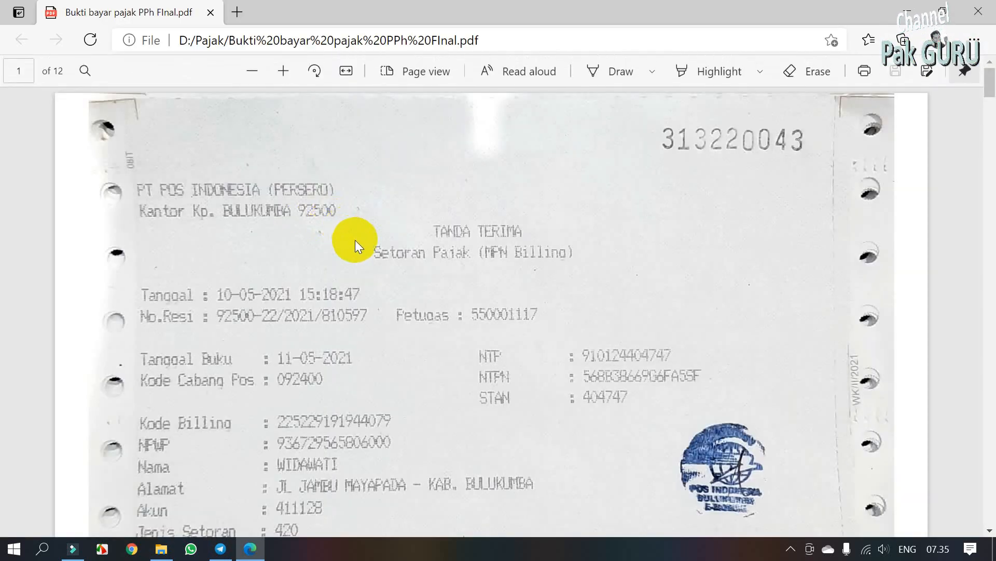
Step: Scroll through all 12 pages of the monthly payment receipts, then close the PDF
{"action": "scroll", "coordinate": [397, 252], "scroll_direction": "down", "scroll_amount": 3, "text": "ctrl"}
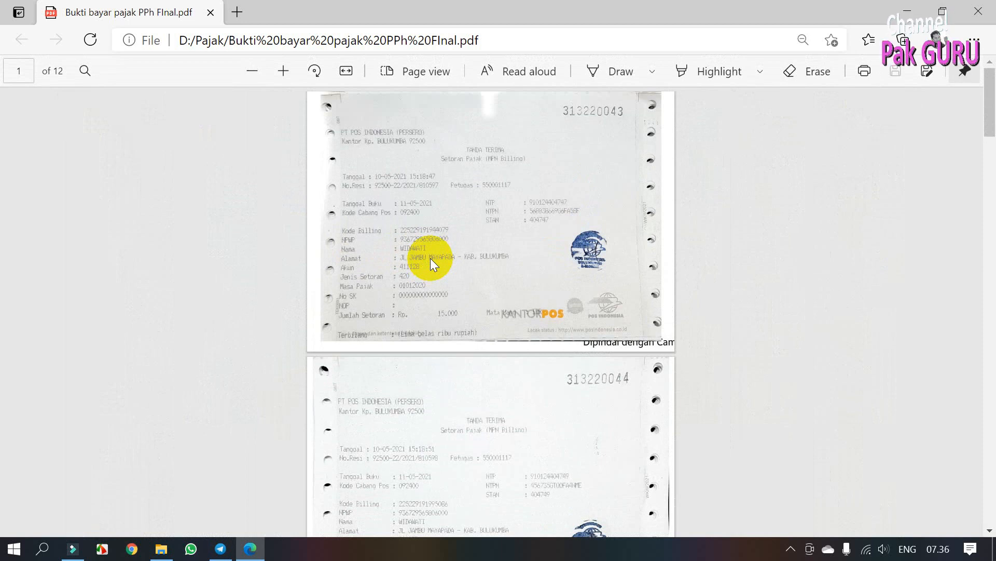
{"action": "scroll", "coordinate": [431, 257], "scroll_direction": "down", "scroll_amount": 20}
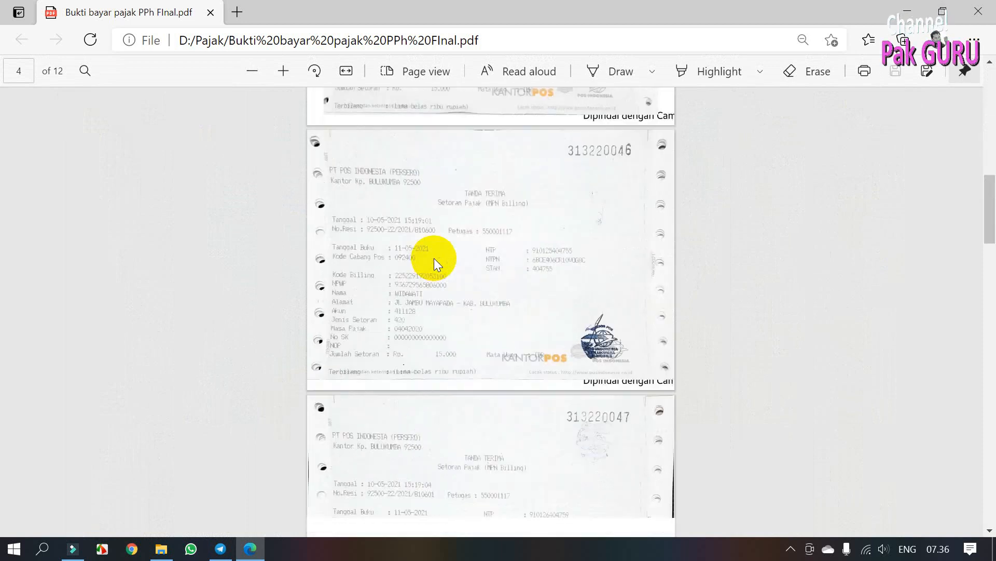
{"action": "scroll", "coordinate": [434, 260], "scroll_direction": "down", "scroll_amount": 10}
{"action": "scroll", "coordinate": [434, 264], "scroll_direction": "down", "scroll_amount": 7}
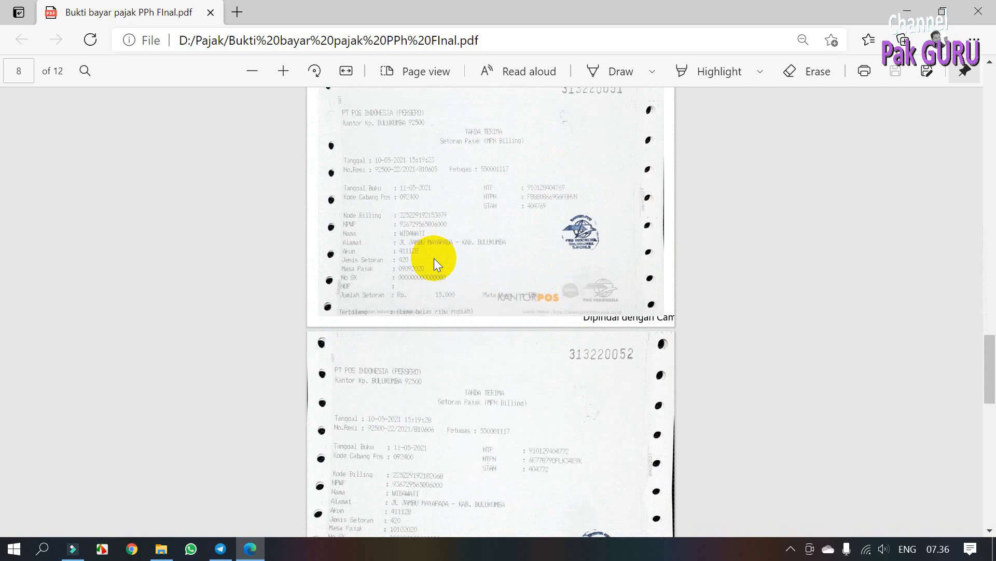
{"action": "scroll", "coordinate": [444, 248], "scroll_direction": "down", "scroll_amount": 9}
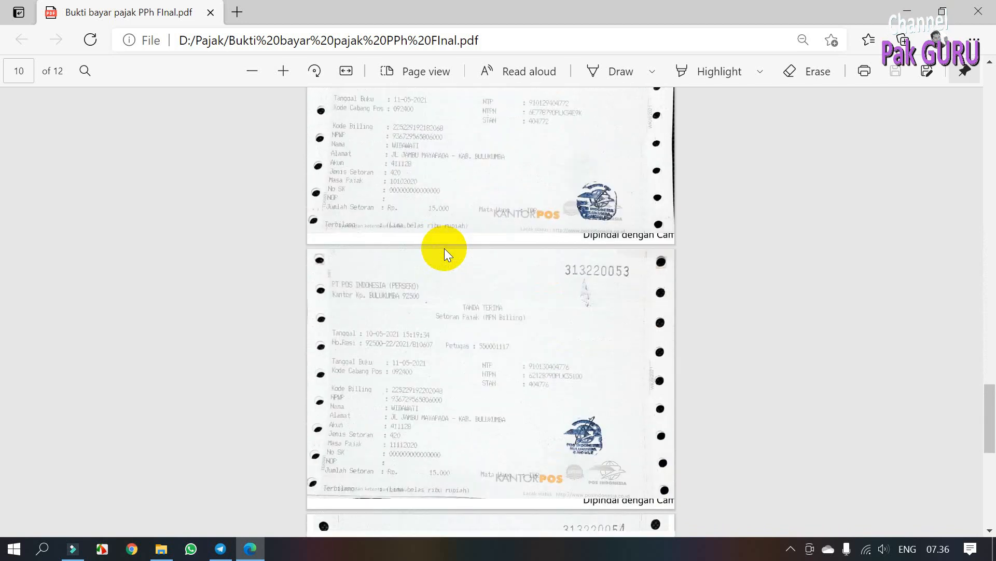
{"action": "scroll", "coordinate": [444, 248], "scroll_direction": "down", "scroll_amount": 8}
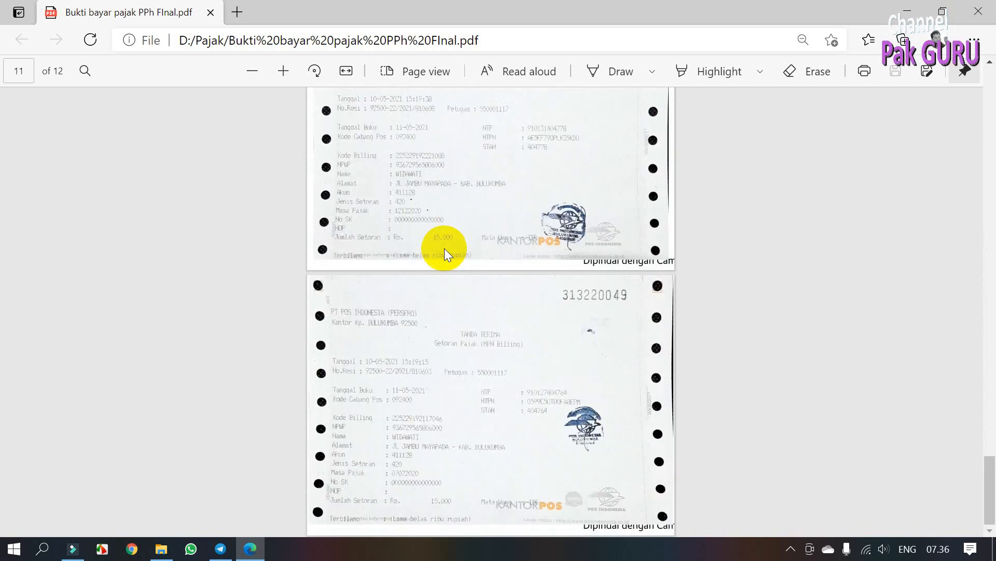
{"action": "left_click", "coordinate": [211, 13]}
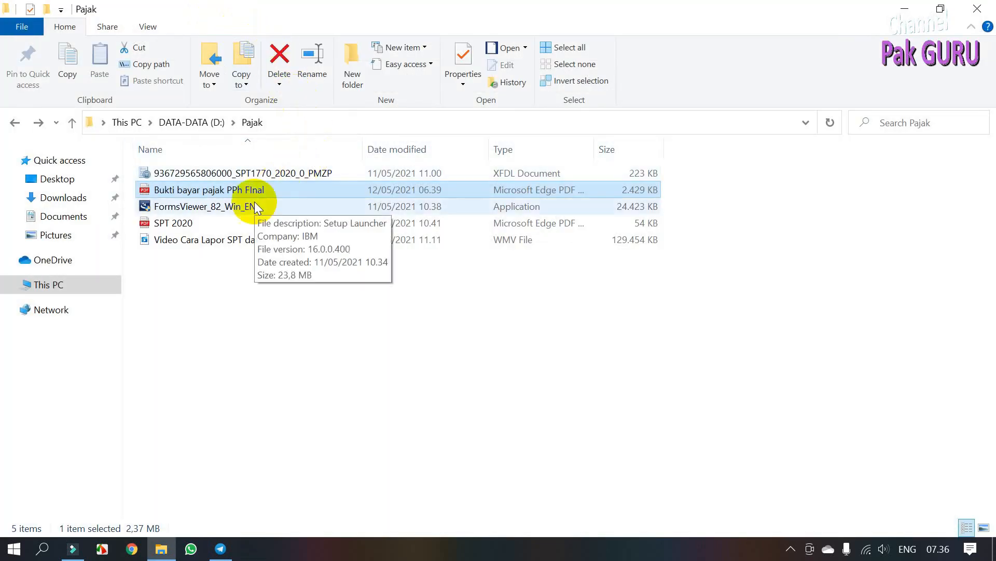
Step: Open the SPT 2020 PDF and highlight its NAMA and NPWP header labels
{"action": "double_click", "coordinate": [206, 227]}
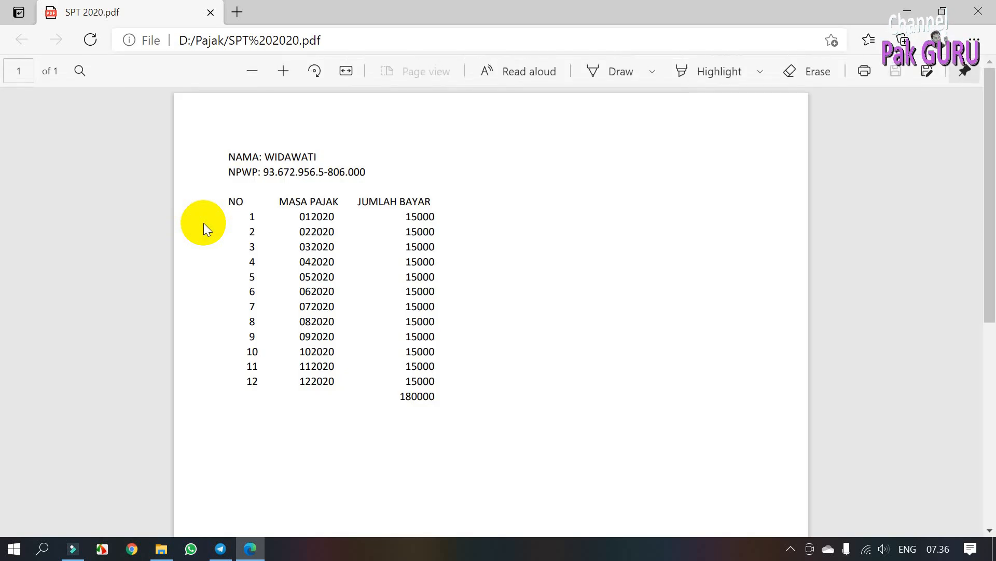
{"action": "double_click", "coordinate": [230, 156]}
{"action": "left_click", "coordinate": [232, 171]}
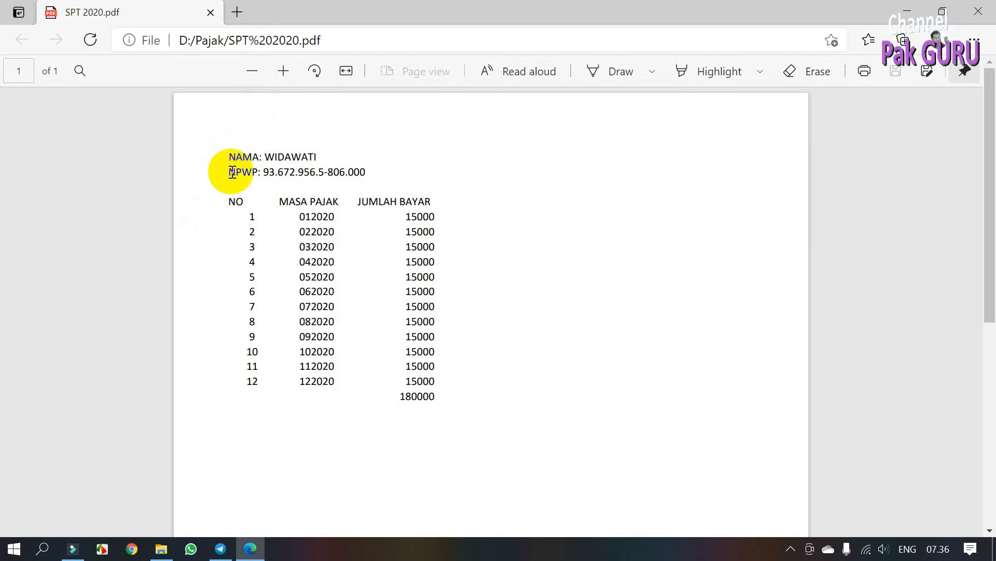
{"action": "left_click_drag", "start_coordinate": [232, 172], "coordinate": [241, 172]}
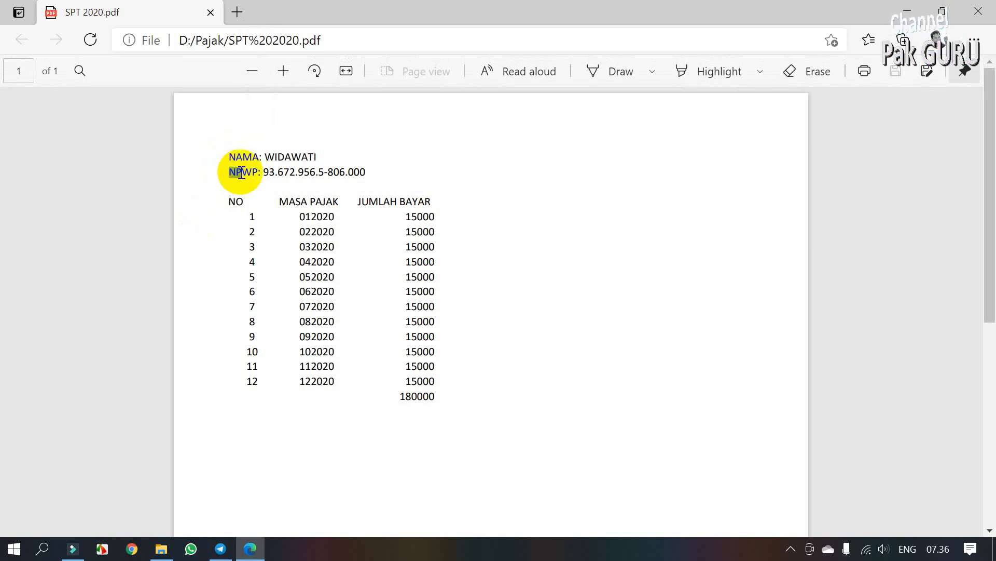
{"action": "left_click", "coordinate": [225, 202]}
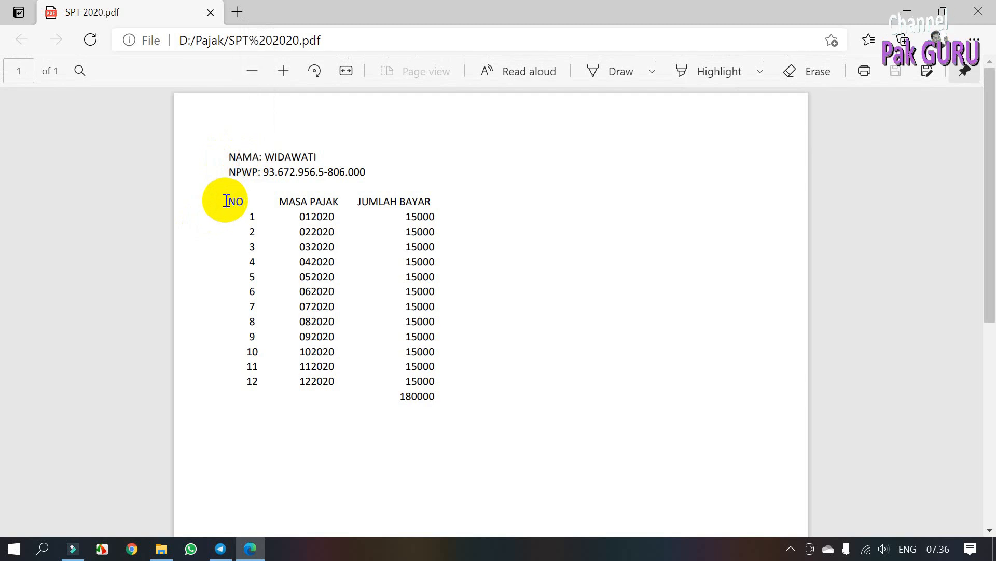
Step: Highlight the NO header, row 1's payment period and its payment amount
{"action": "left_click_drag", "start_coordinate": [227, 201], "coordinate": [234, 207]}
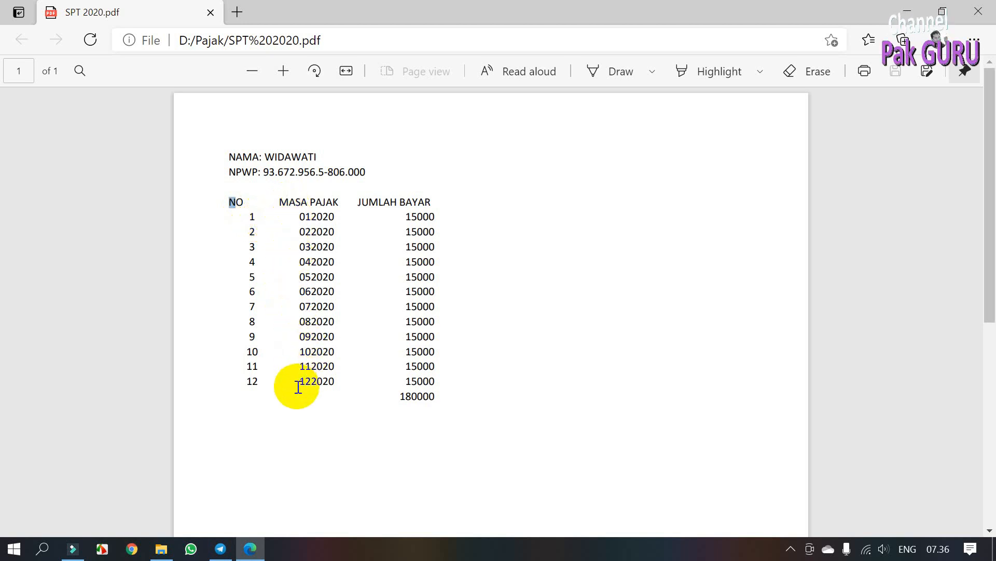
{"action": "left_click", "coordinate": [242, 213], "text": "shift"}
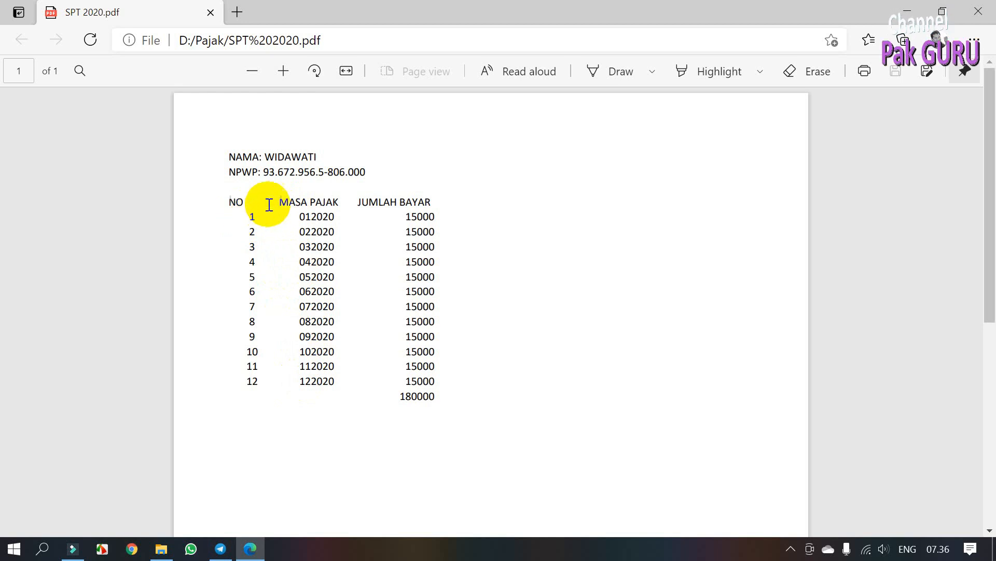
{"action": "left_click_drag", "start_coordinate": [300, 217], "coordinate": [335, 217]}
{"action": "left_click", "coordinate": [313, 217]}
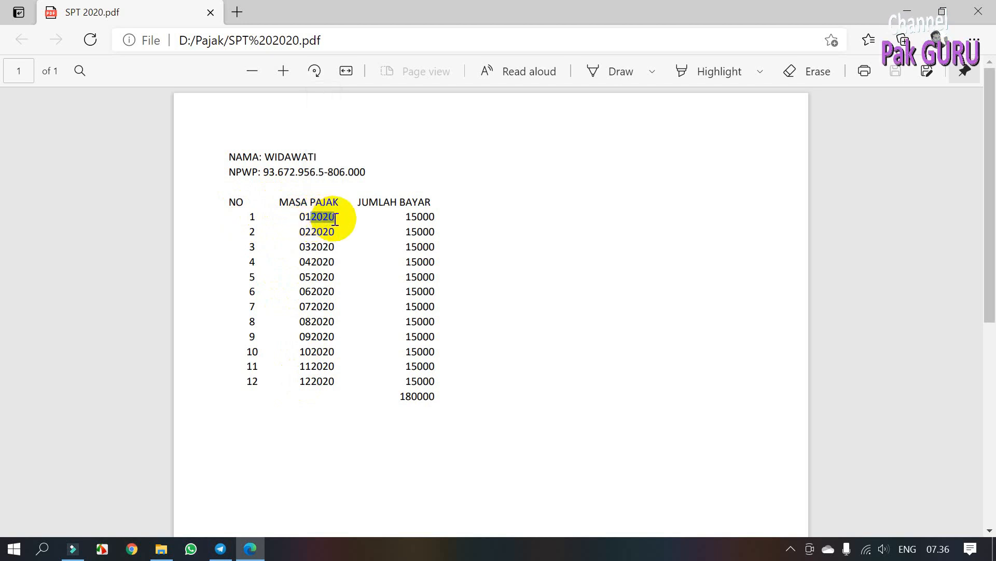
{"action": "left_click", "coordinate": [313, 383]}
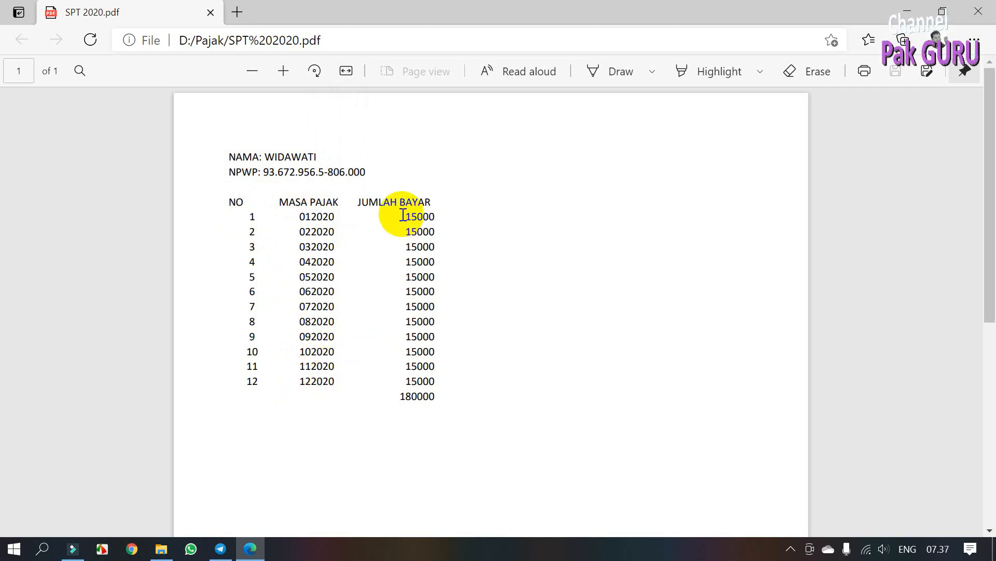
{"action": "left_click_drag", "start_coordinate": [404, 214], "coordinate": [414, 217]}
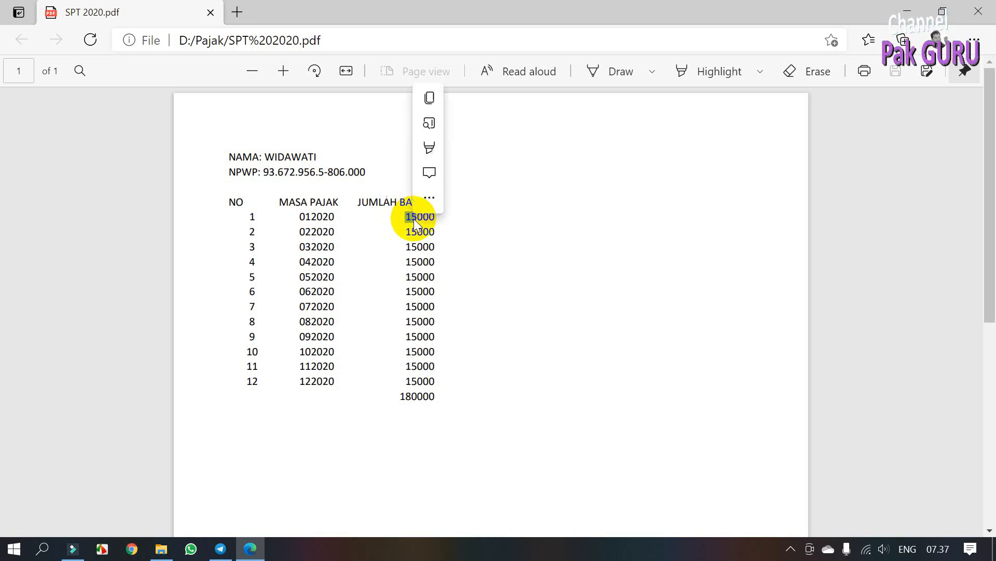
{"action": "left_click", "coordinate": [407, 221]}
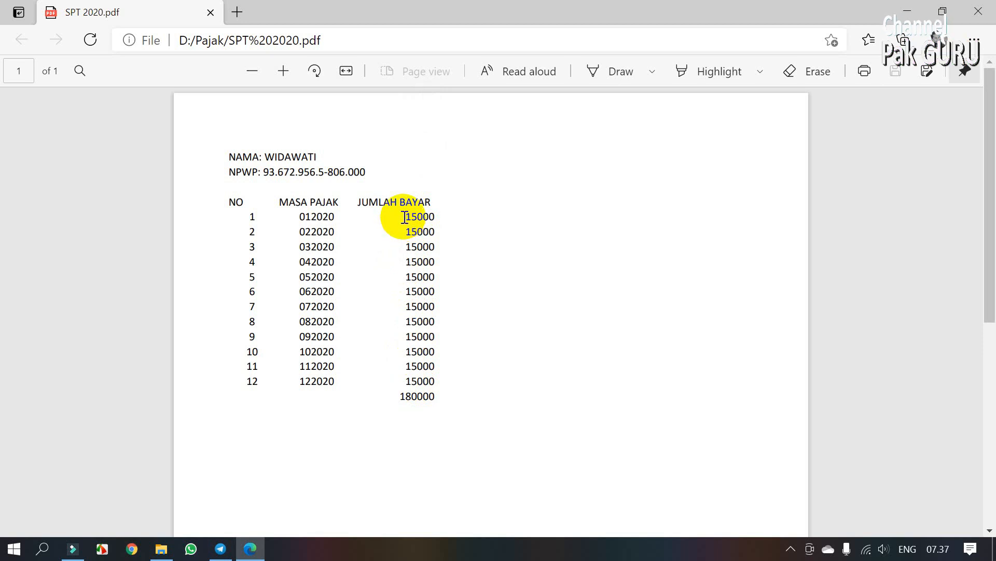
Step: Highlight row 1's 01/2020 period and the 15000 payments in rows 1–2, then close the PDF
{"action": "left_click_drag", "start_coordinate": [405, 217], "coordinate": [436, 217]}
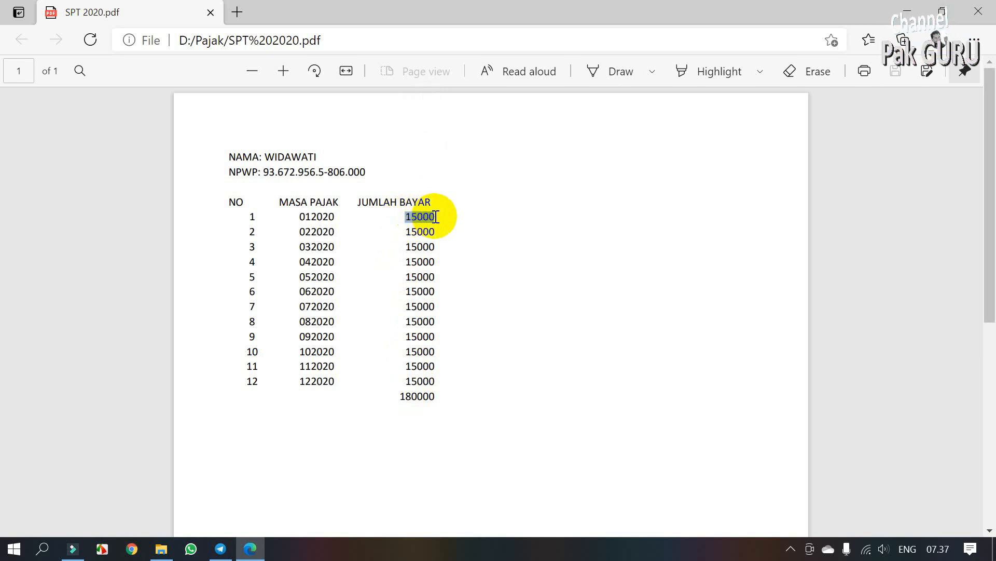
{"action": "left_click", "coordinate": [338, 222]}
{"action": "left_click_drag", "start_coordinate": [300, 216], "coordinate": [309, 218]}
{"action": "left_click", "coordinate": [314, 219]}
{"action": "left_click_drag", "start_coordinate": [312, 217], "coordinate": [335, 217]}
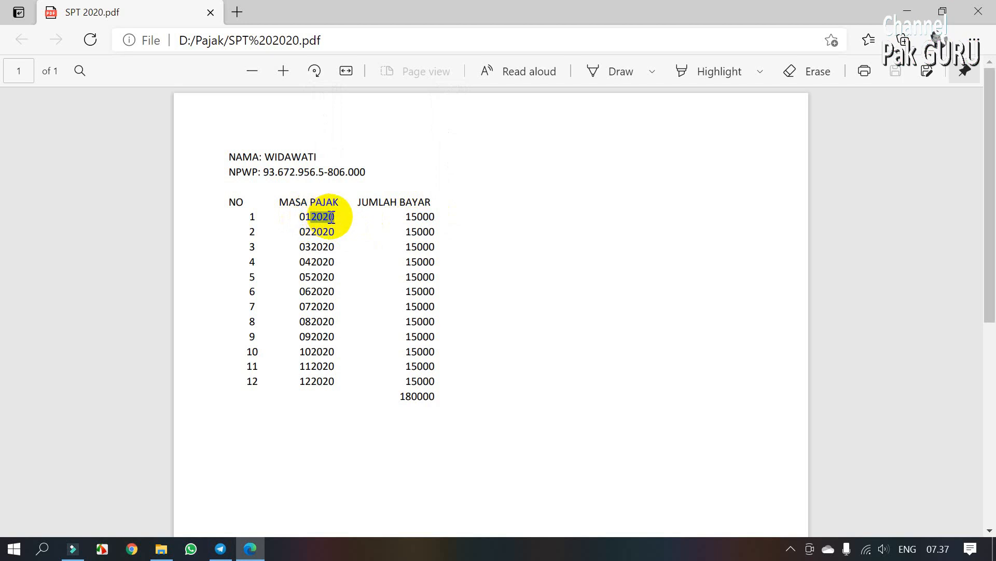
{"action": "left_click_drag", "start_coordinate": [412, 230], "coordinate": [434, 215]}
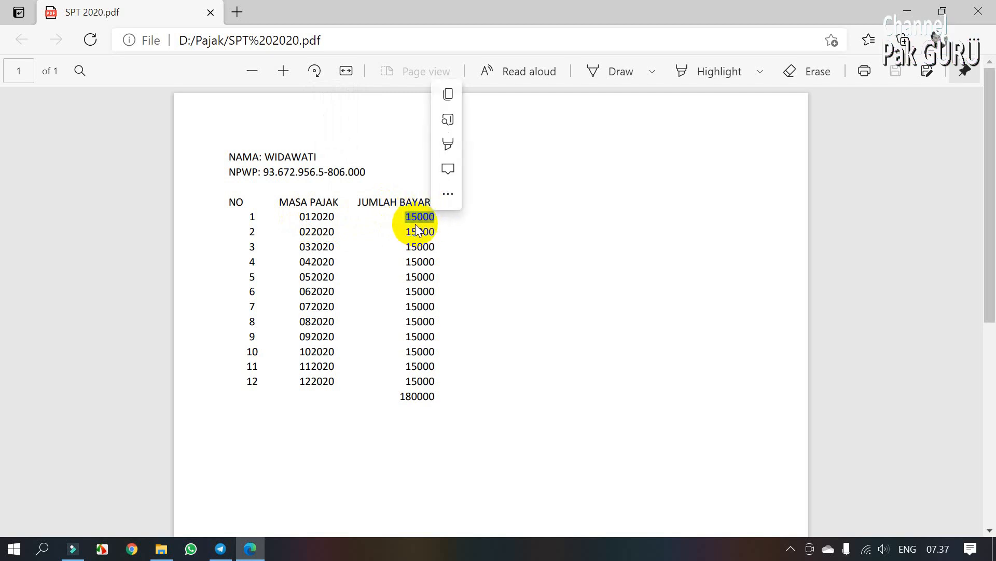
{"action": "left_click", "coordinate": [416, 225]}
{"action": "left_click", "coordinate": [417, 235]}
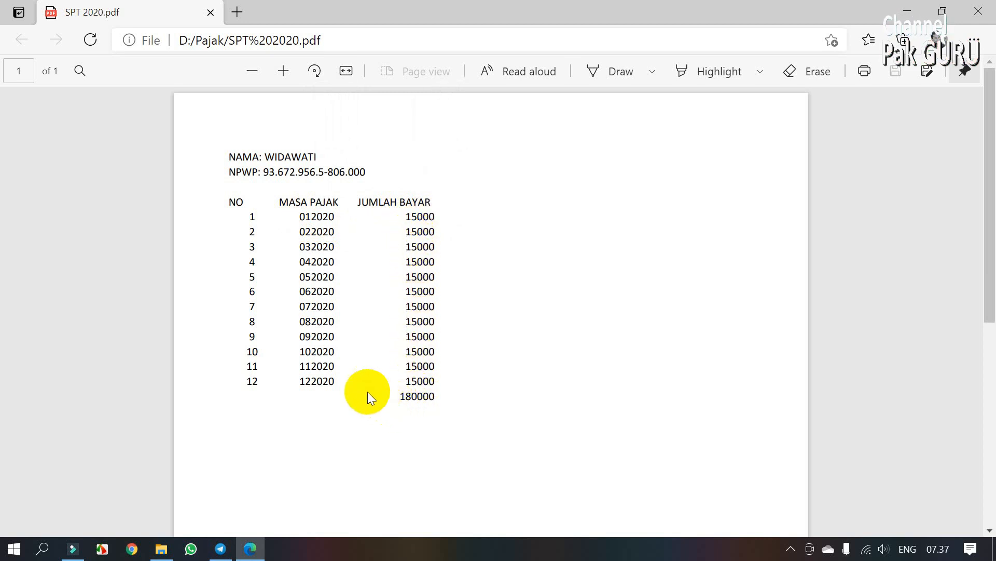
{"action": "left_click", "coordinate": [211, 12]}
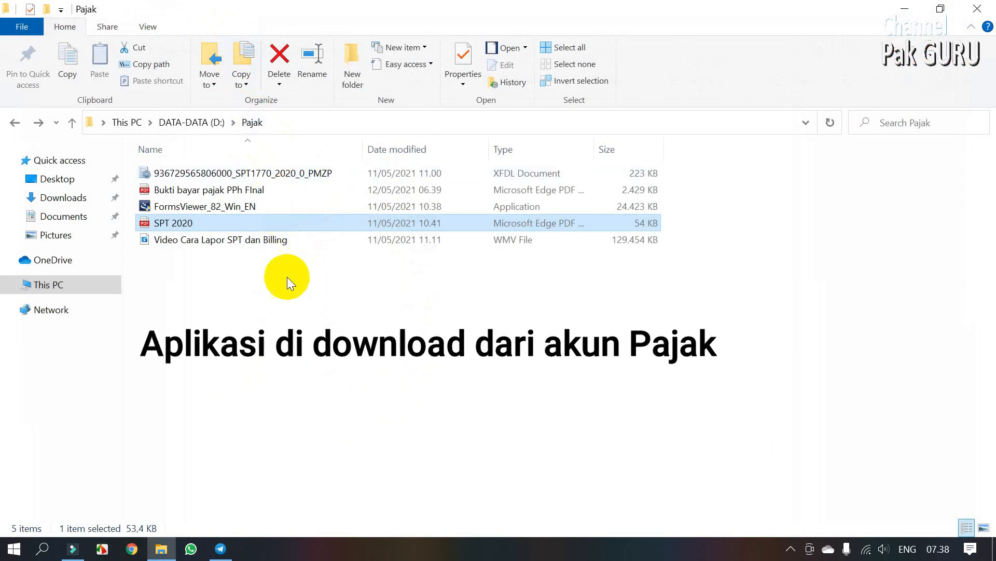
Step: Select the FormsViewer_82_Win_EN installer file in the Pajak folder
{"action": "left_click", "coordinate": [224, 208]}
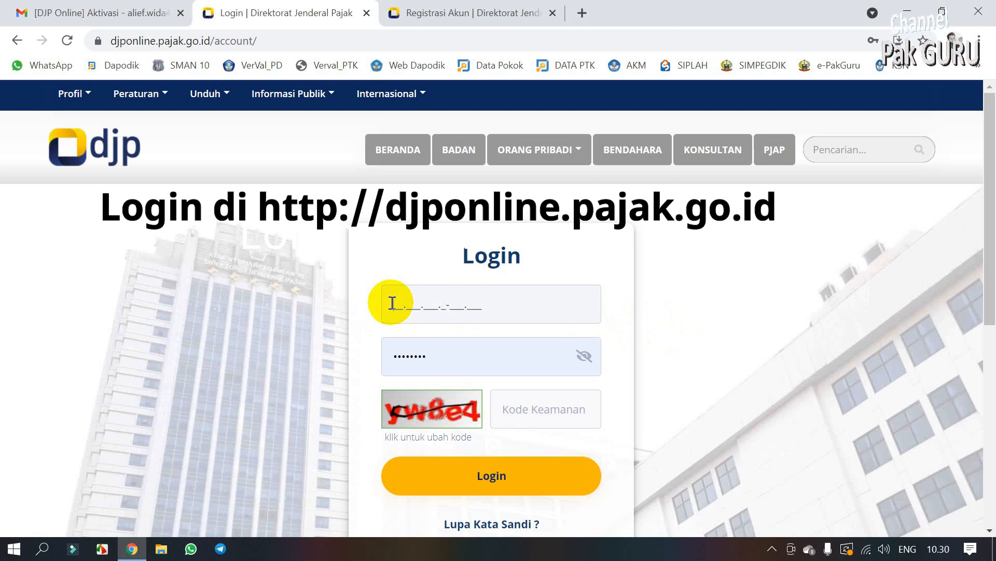
Step: Log in to DJP Online with the pasted NPWP, the account password and the security code
{"action": "type", "text": "9"}
{"action": "key", "text": "BackSpace"}
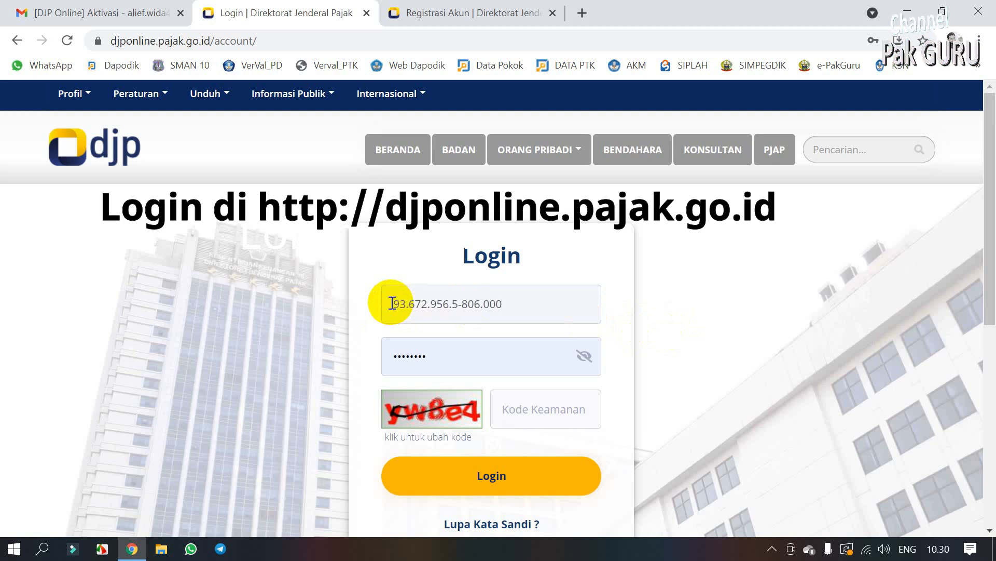
{"action": "left_click", "coordinate": [473, 365]}
{"action": "key", "text": "BackSpace"}
{"action": "key", "text": "BackSpace"}
{"action": "key", "text": "BackSpace"}
{"action": "key", "text": "BackSpace"}
{"action": "key", "text": "BackSpace"}
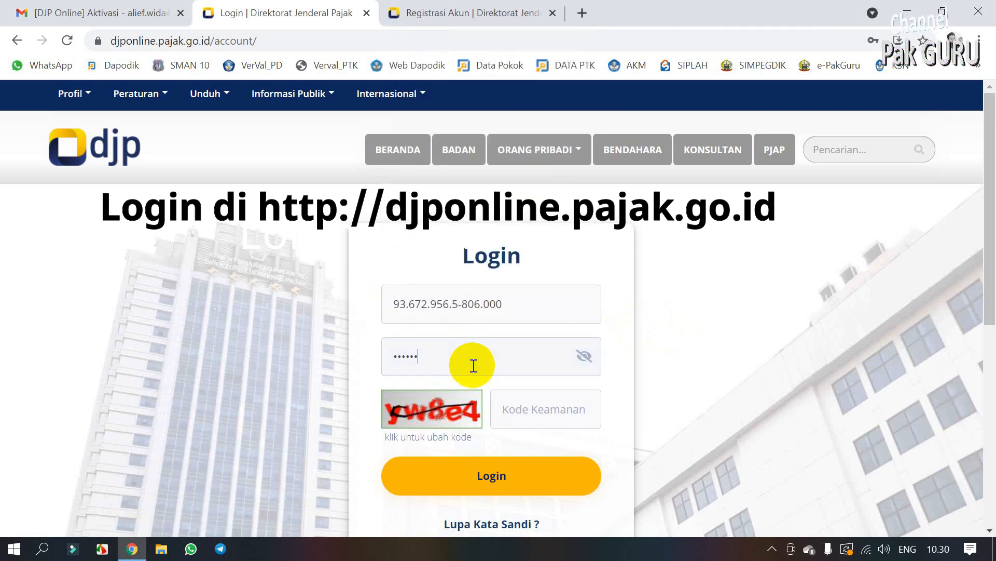
{"action": "key", "text": "BackSpace"}
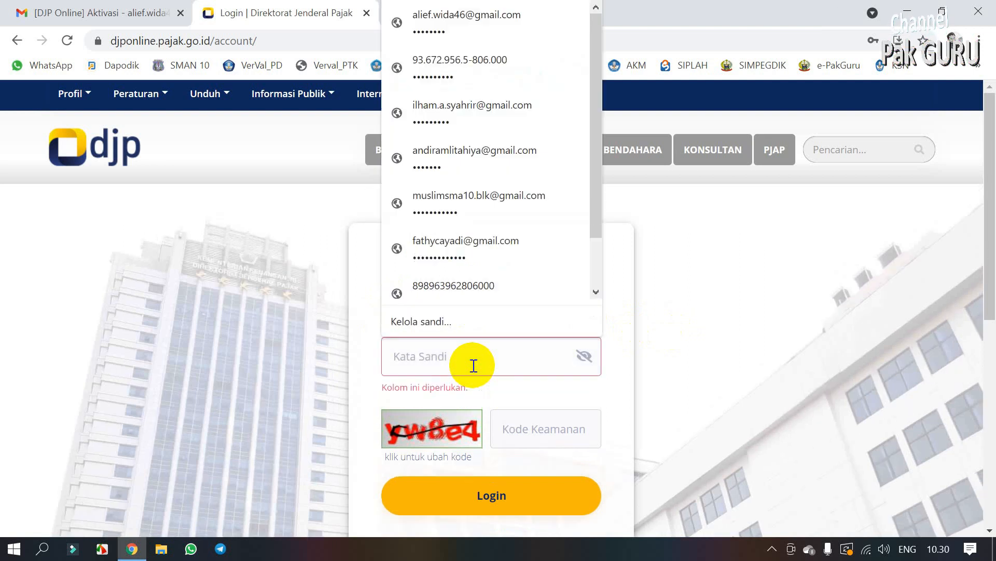
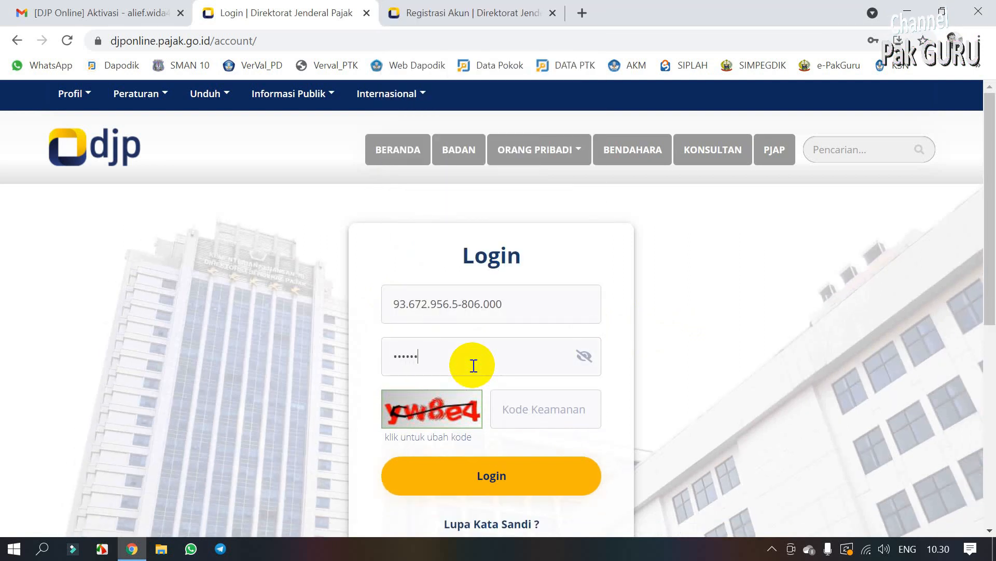
{"action": "left_click", "coordinate": [500, 414]}
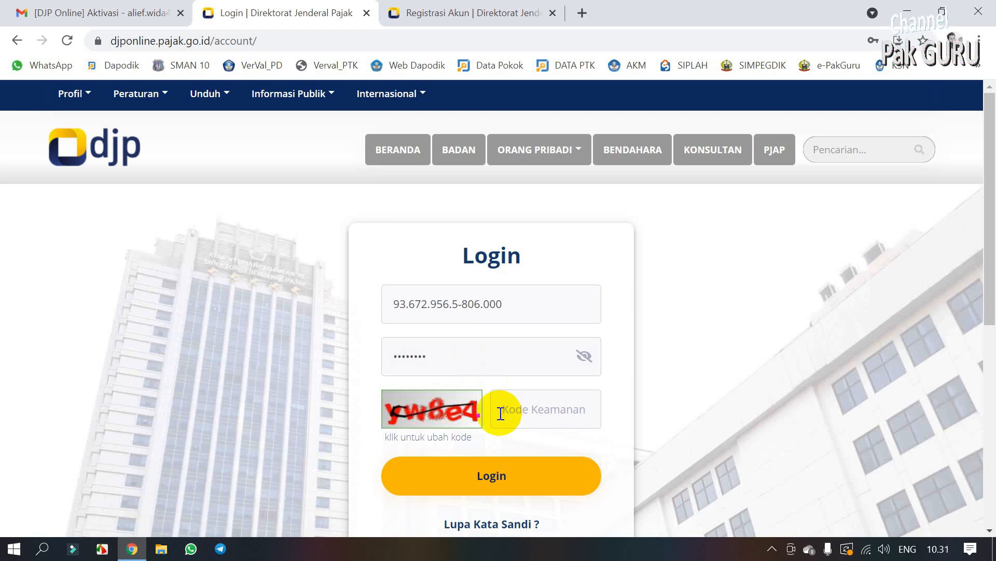
{"action": "key", "text": "Return"}
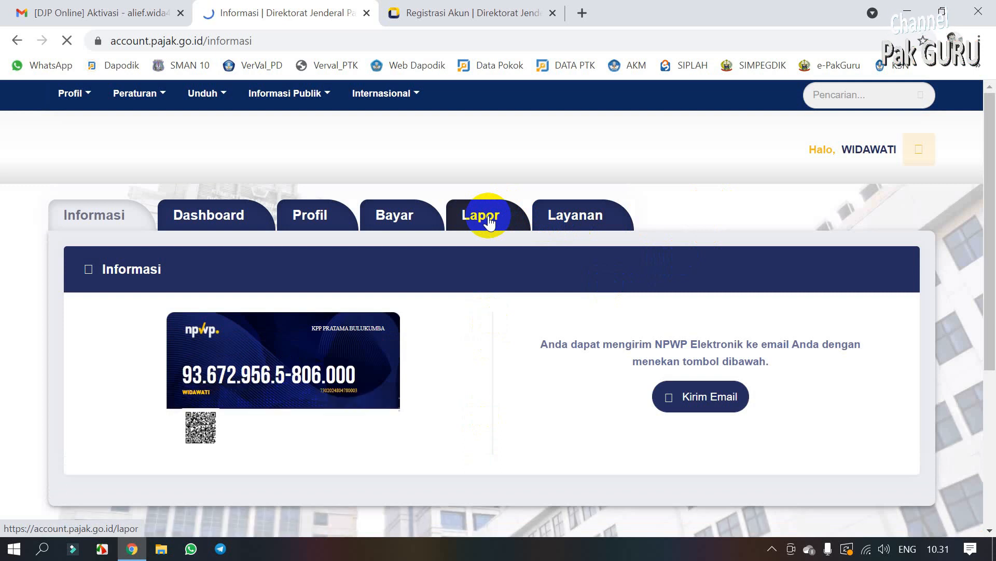
Step: Under Lapor, acknowledge the profile warning, confirm the profile with Ubah Profil and accept the success message
{"action": "left_click", "coordinate": [490, 221]}
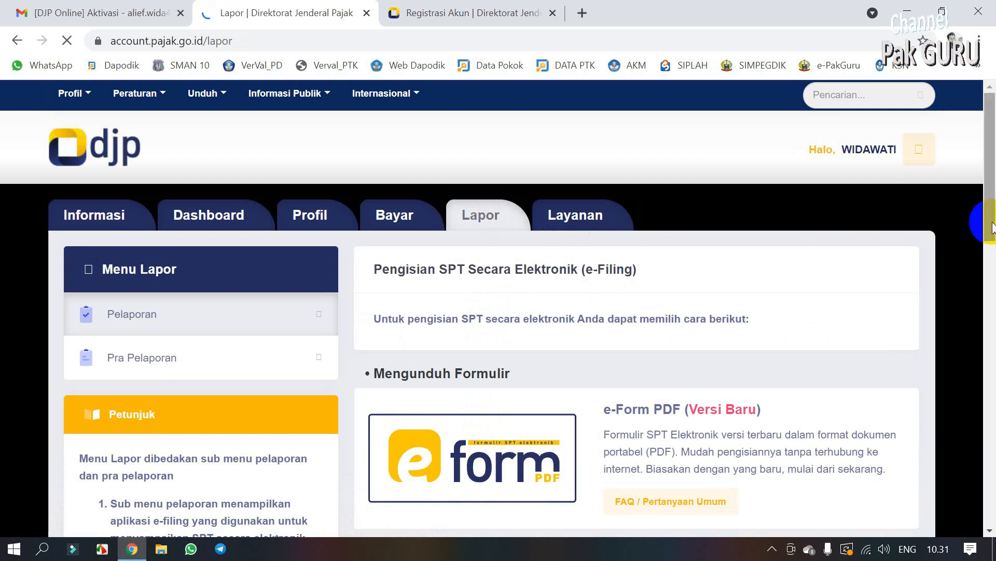
{"action": "left_click_drag", "start_coordinate": [992, 226], "coordinate": [986, 278]}
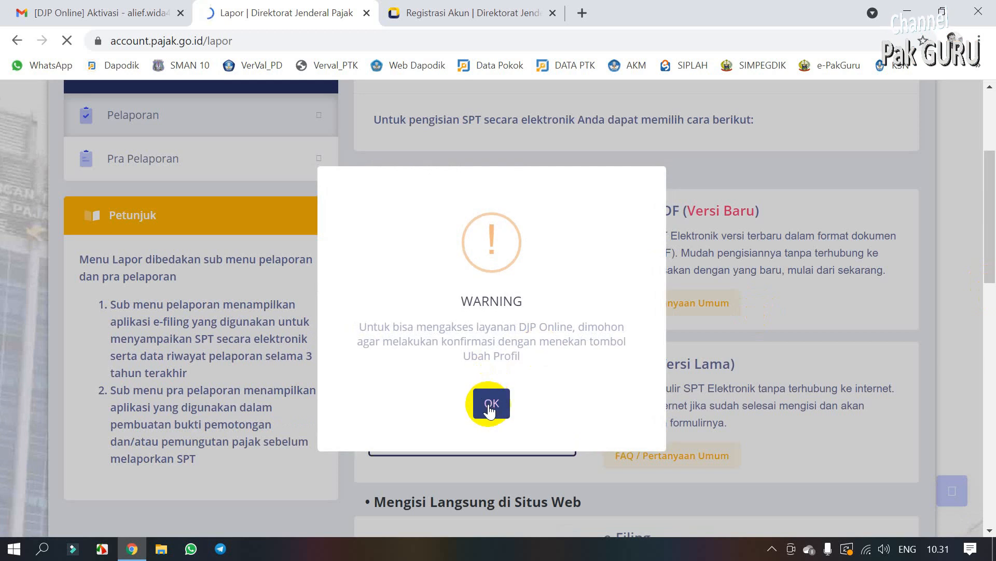
{"action": "left_click", "coordinate": [491, 402]}
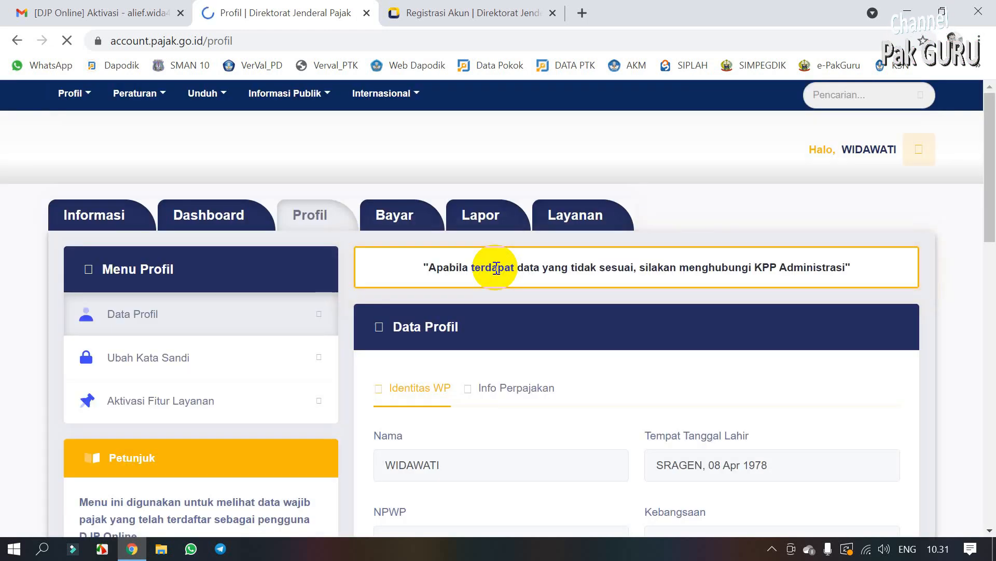
{"action": "left_click_drag", "start_coordinate": [992, 203], "coordinate": [974, 392]}
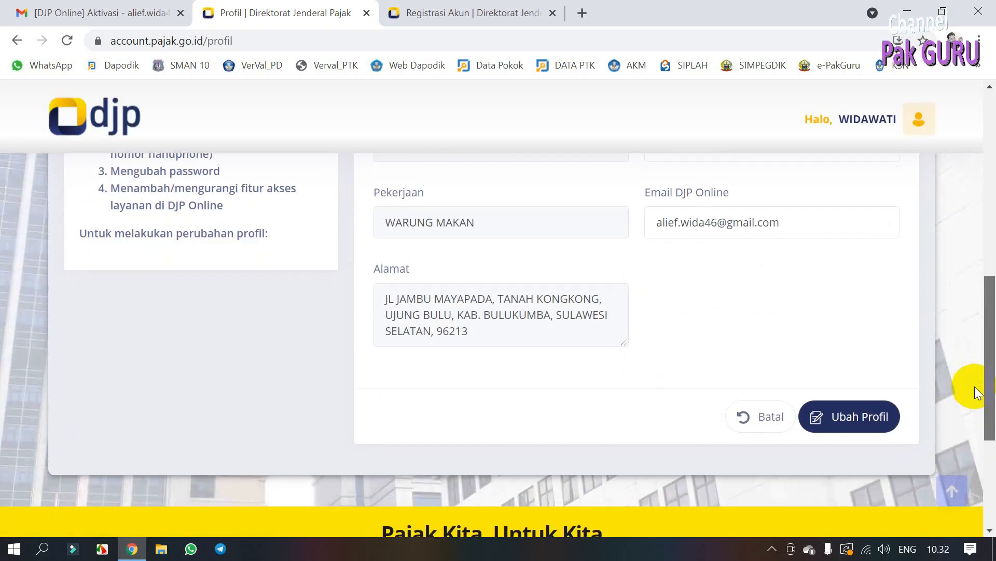
{"action": "left_click", "coordinate": [859, 414]}
{"action": "left_click", "coordinate": [525, 395]}
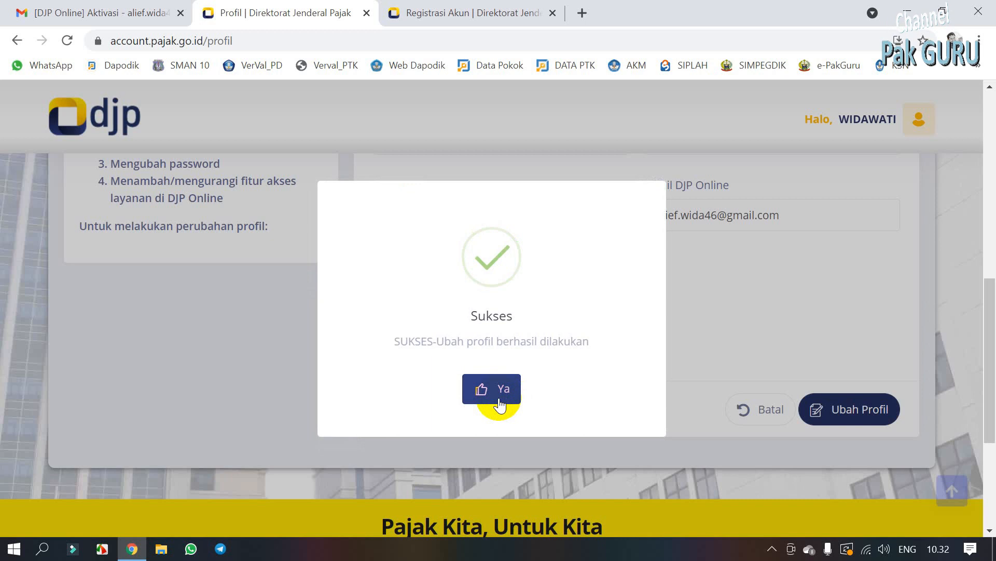
{"action": "left_click", "coordinate": [500, 402]}
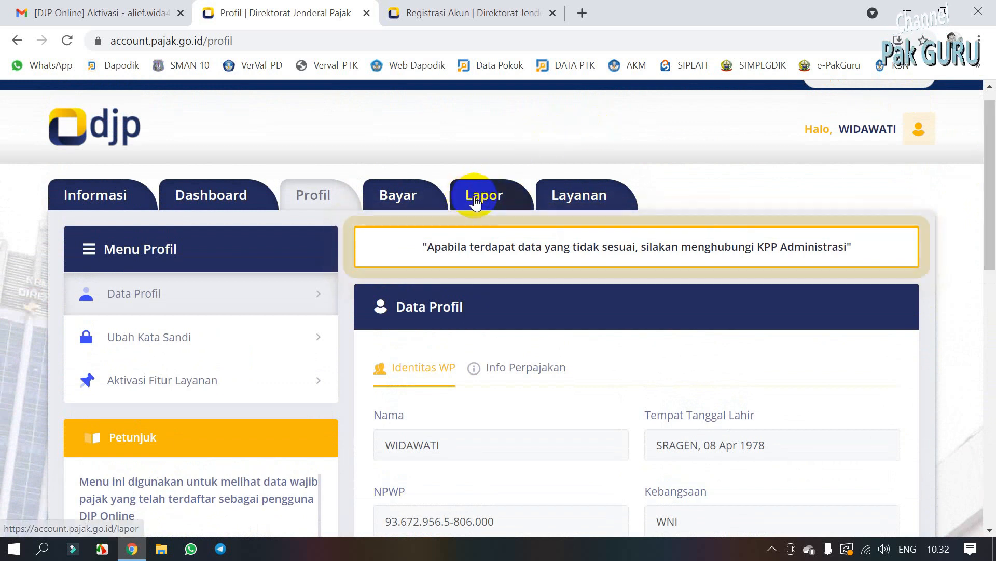
Step: Return to Lapor and open the e-Form (Versi Lama) card
{"action": "left_click", "coordinate": [477, 201]}
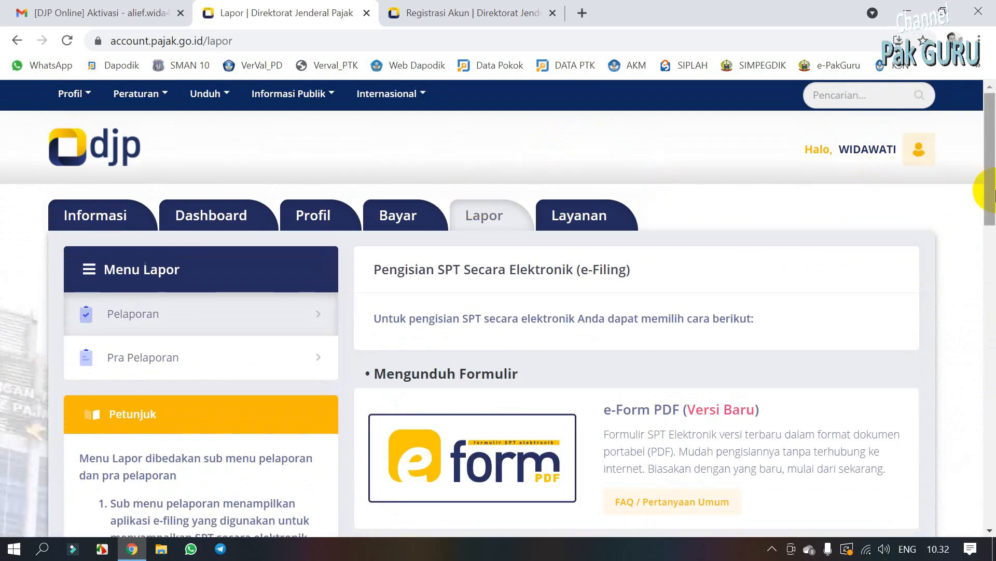
{"action": "left_click_drag", "start_coordinate": [989, 213], "coordinate": [974, 274]}
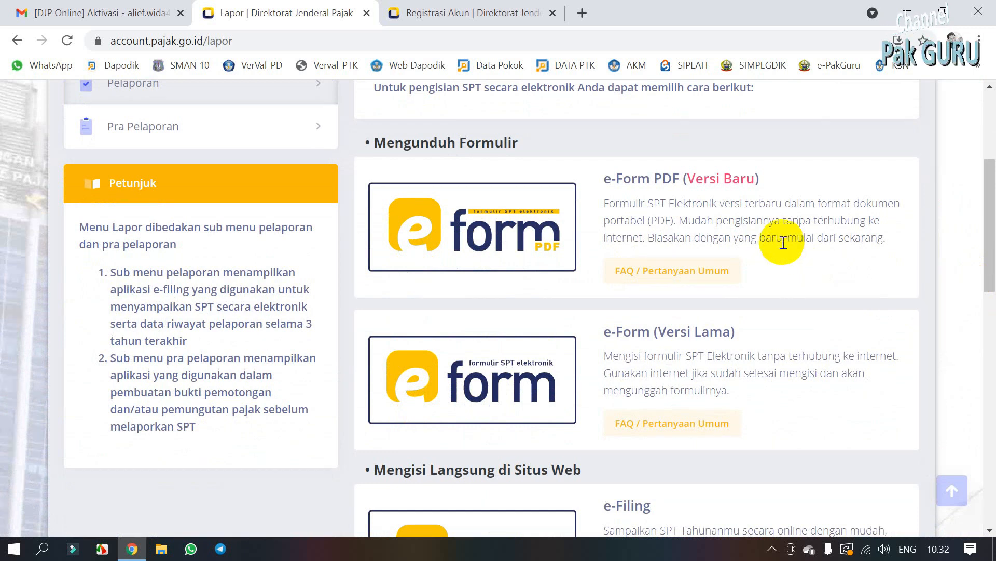
{"action": "left_click", "coordinate": [500, 377]}
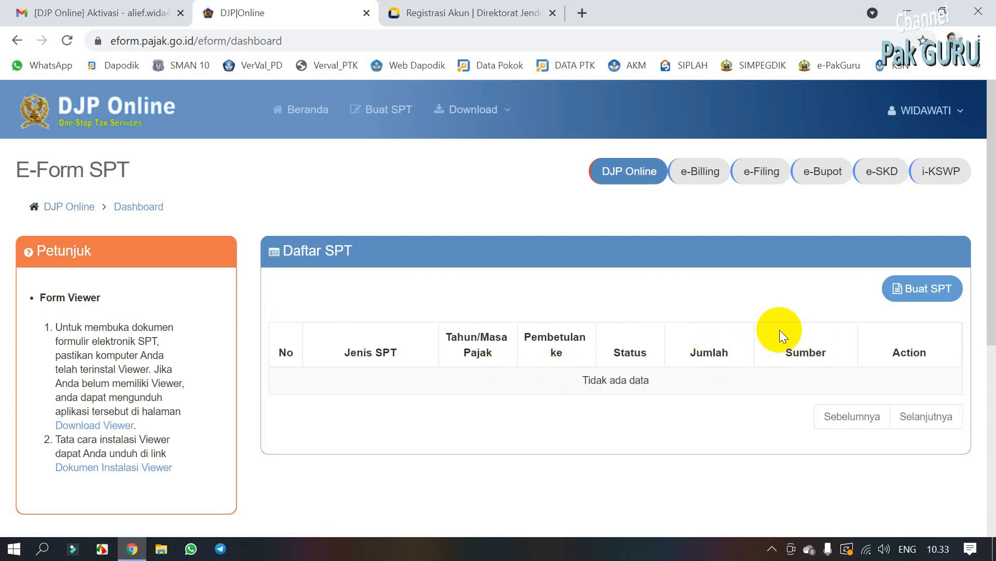
Step: Request an SPT 1770 e-Form for tax year 2020 with Normal status, answering Ya to the business question
{"action": "left_click", "coordinate": [916, 302]}
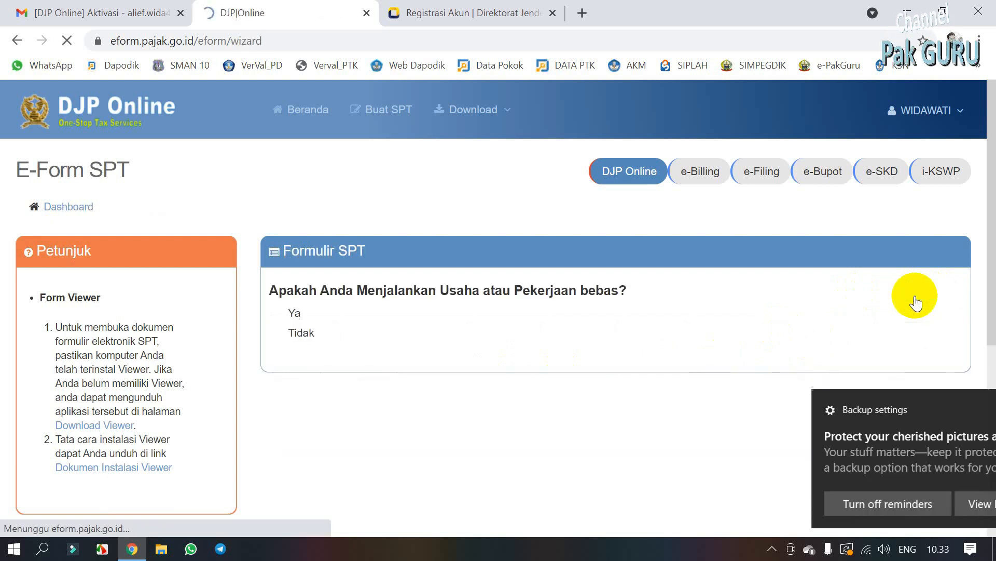
{"action": "left_click", "coordinate": [963, 408]}
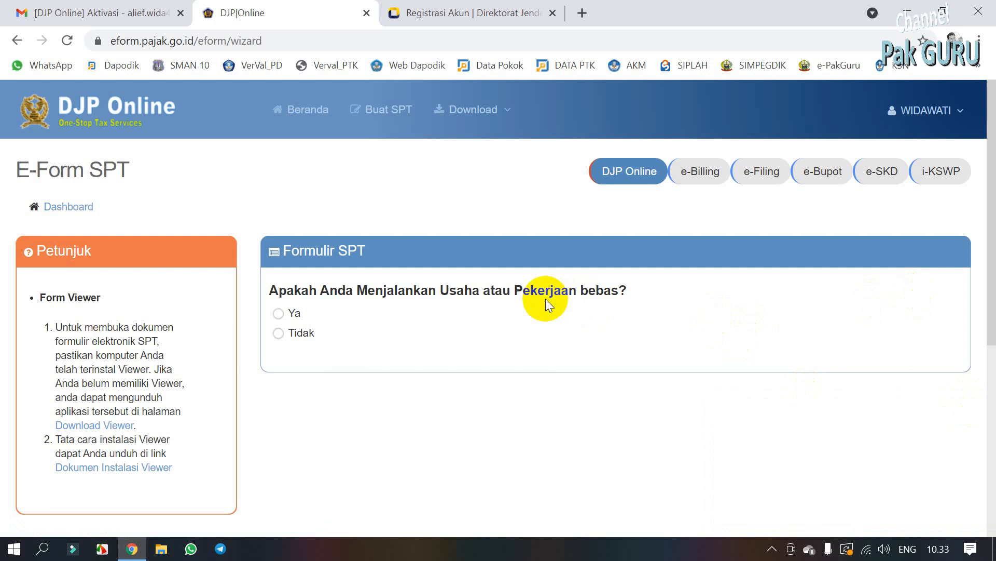
{"action": "left_click", "coordinate": [278, 315]}
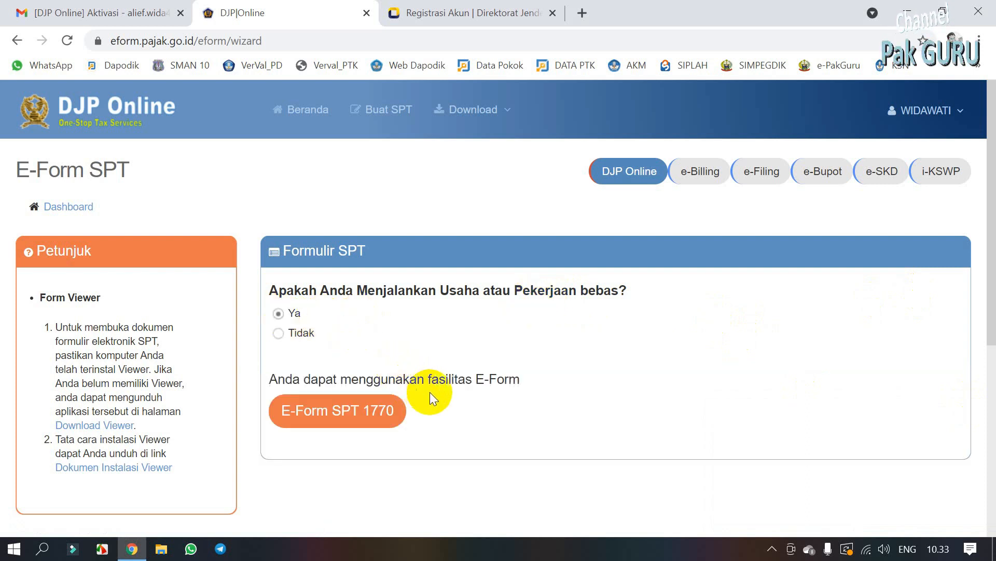
{"action": "left_click", "coordinate": [351, 418]}
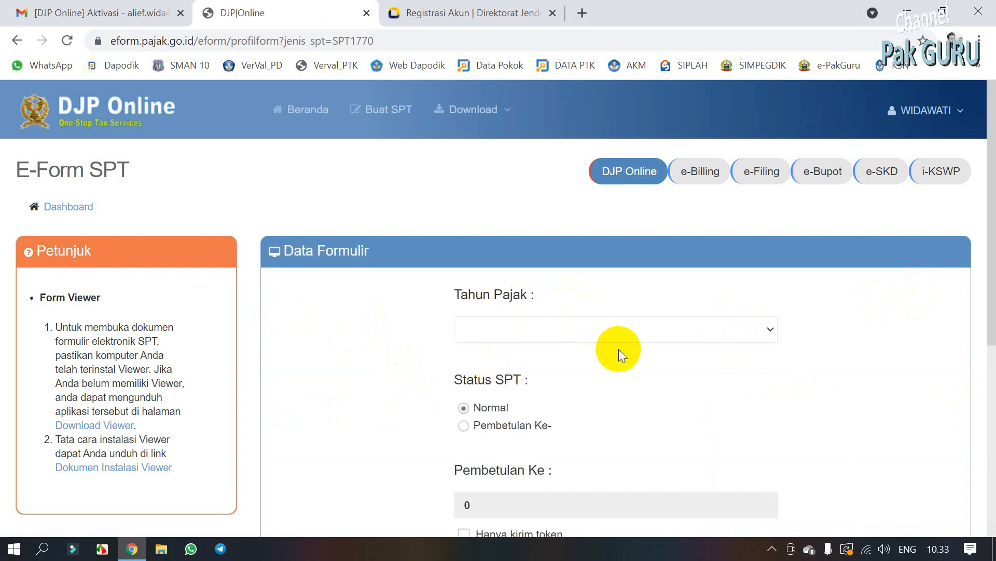
{"action": "scroll", "coordinate": [992, 265], "scroll_direction": "down", "scroll_amount": 1}
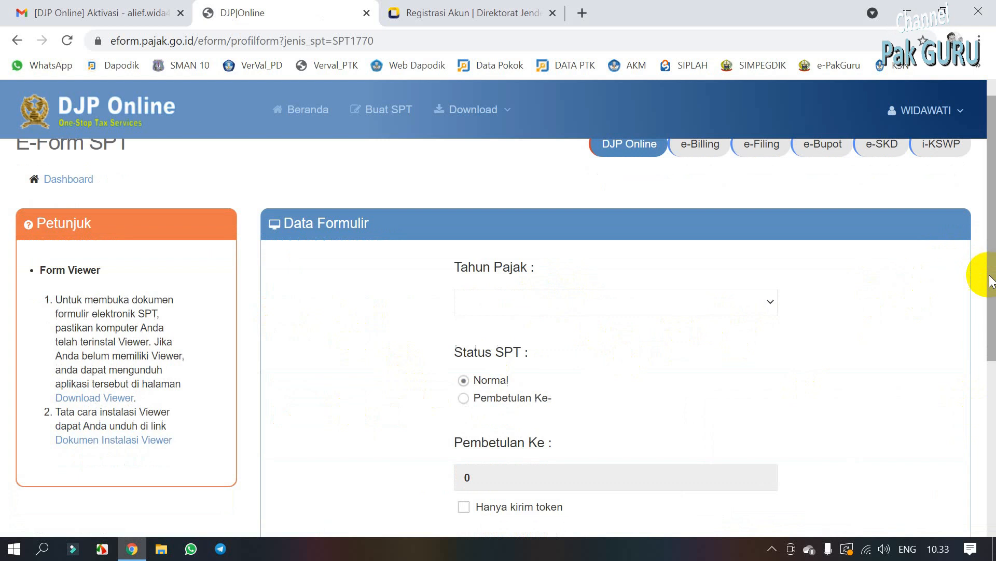
{"action": "left_click", "coordinate": [739, 274]}
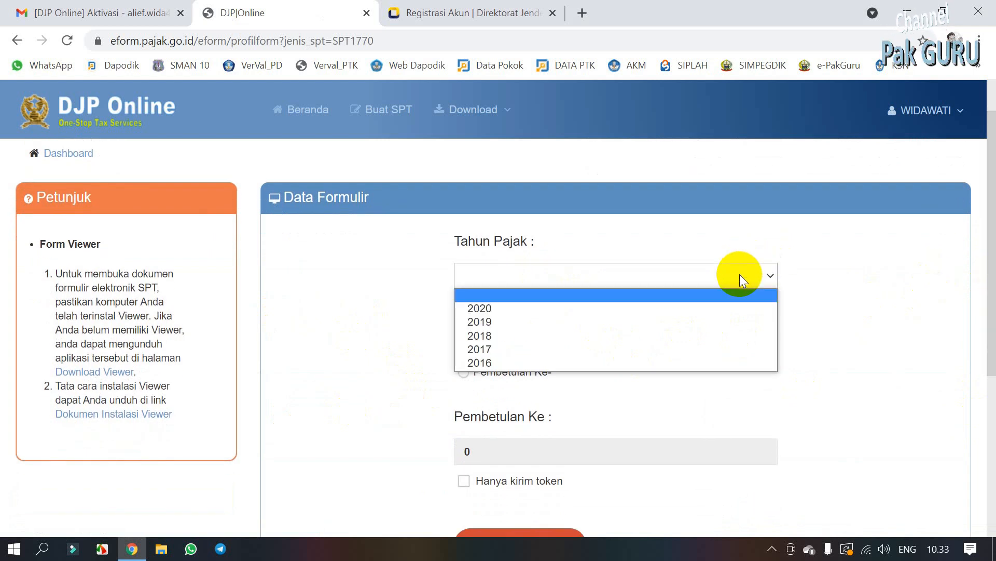
{"action": "left_click", "coordinate": [607, 306]}
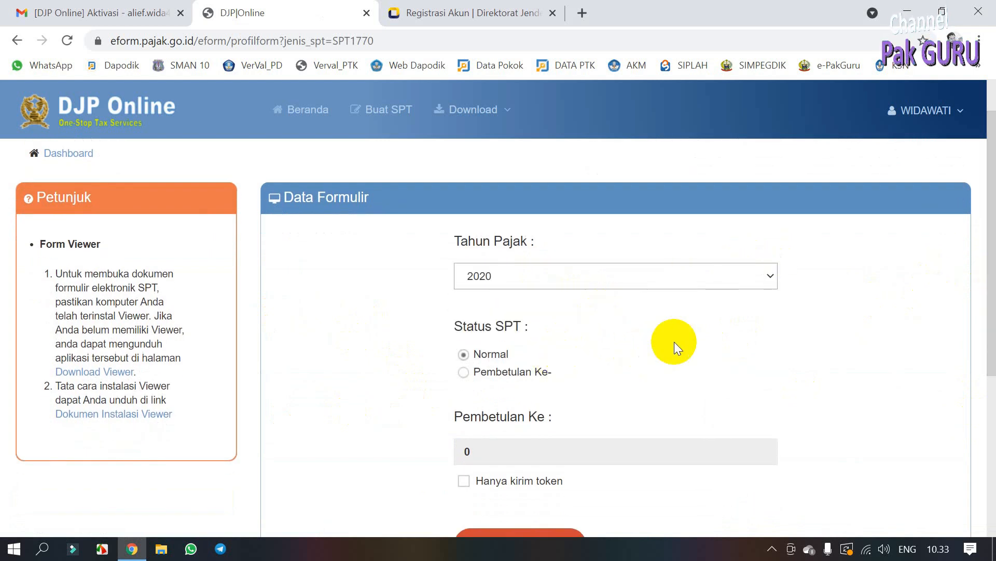
{"action": "left_click_drag", "start_coordinate": [990, 296], "coordinate": [989, 393]}
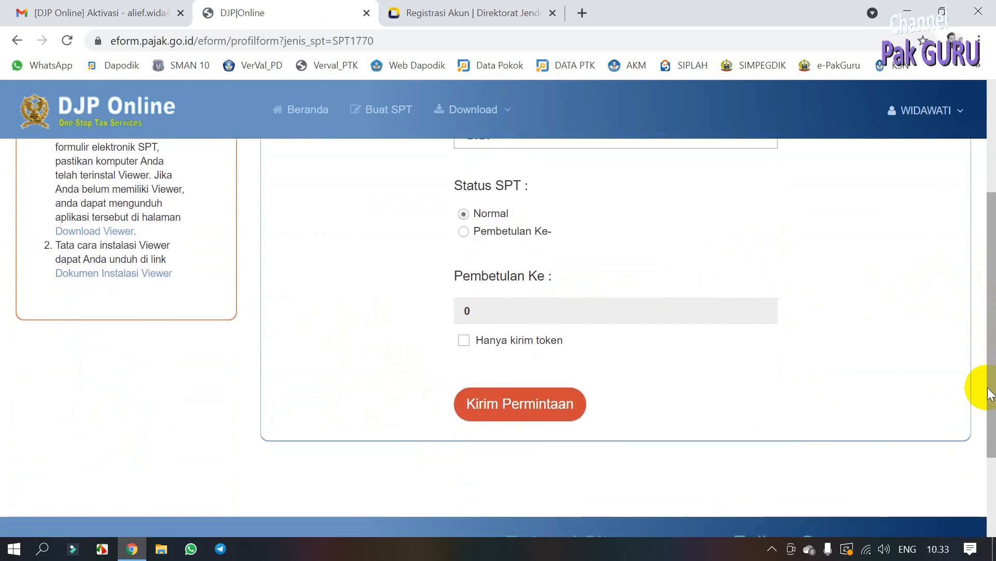
{"action": "left_click", "coordinate": [513, 414]}
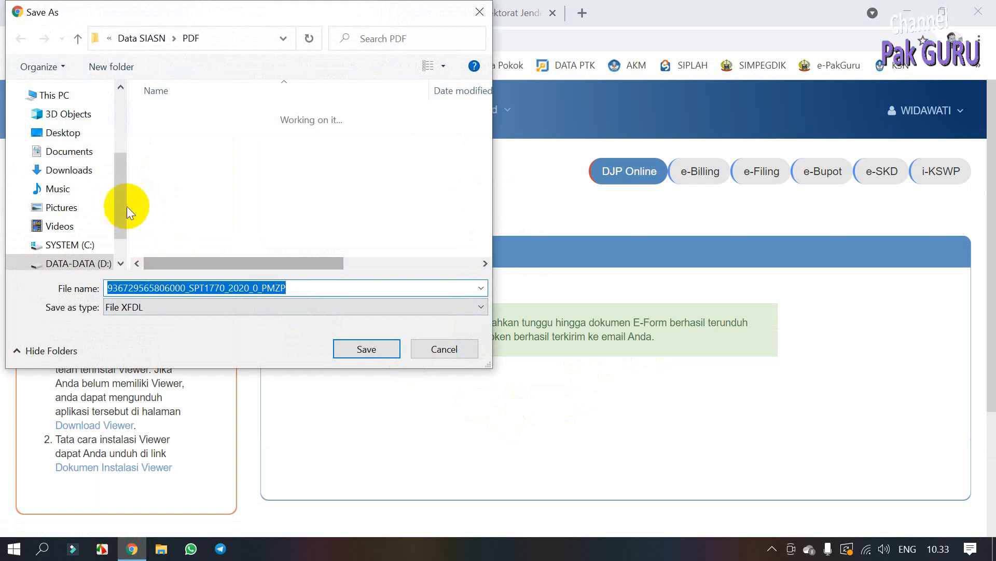
Step: Create a Pajak folder on drive D: and save the SPT 1770 XFDL e-Form into it
{"action": "scroll", "coordinate": [116, 210], "scroll_direction": "down", "scroll_amount": 1}
{"action": "left_click", "coordinate": [78, 237]}
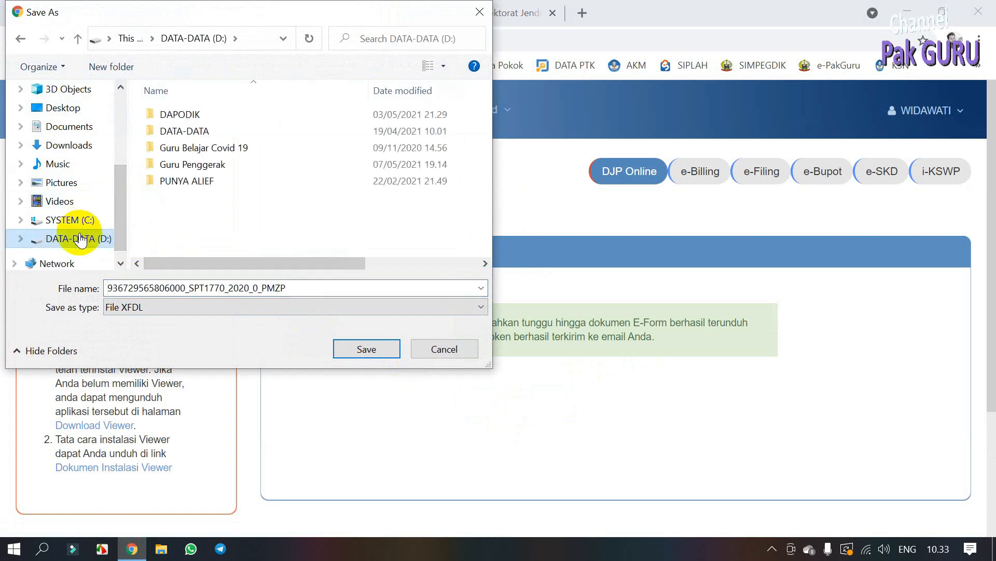
{"action": "right_click", "coordinate": [192, 210]}
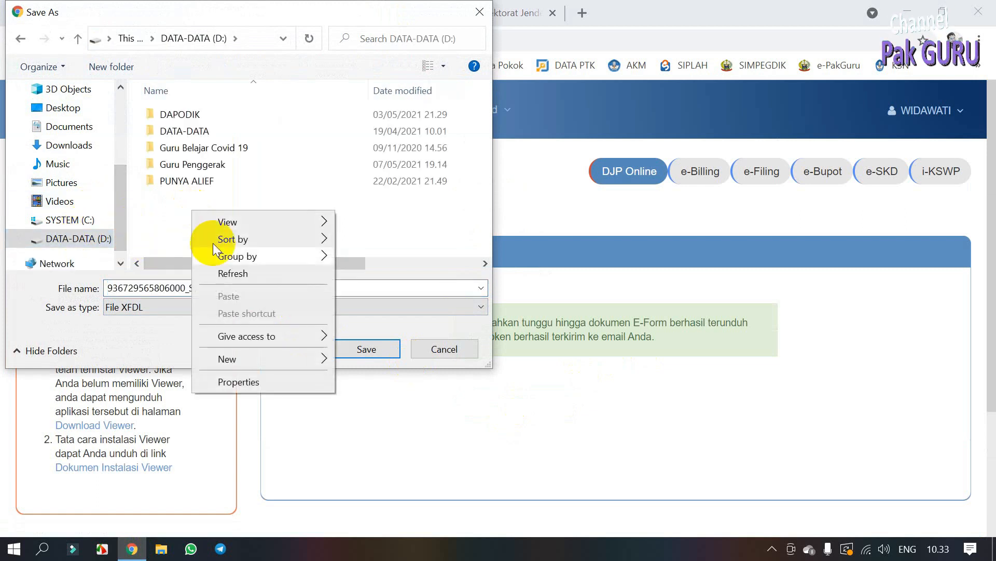
{"action": "mouse_move", "coordinate": [269, 354]}
{"action": "left_click", "coordinate": [385, 358]}
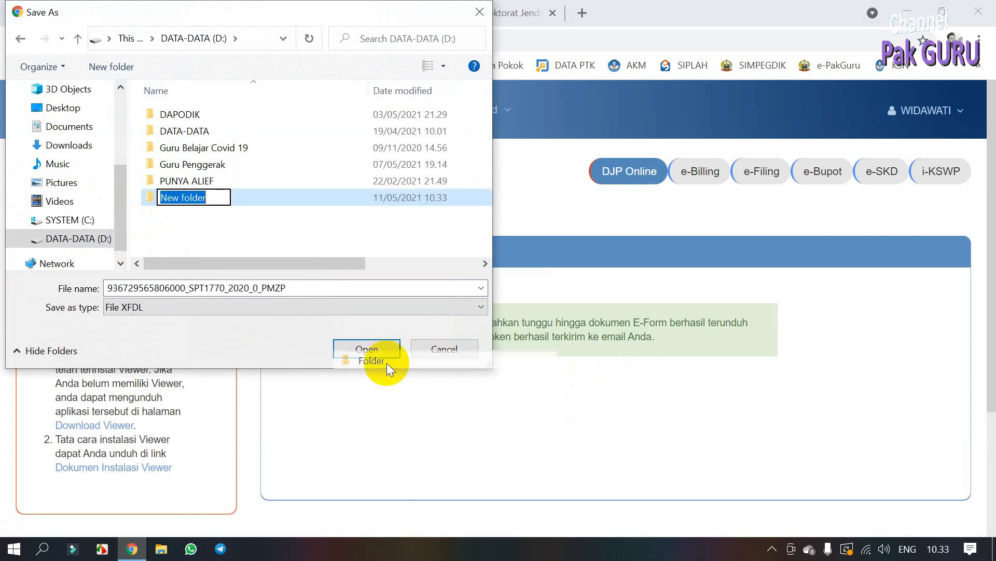
{"action": "type", "text": "Pajak"}
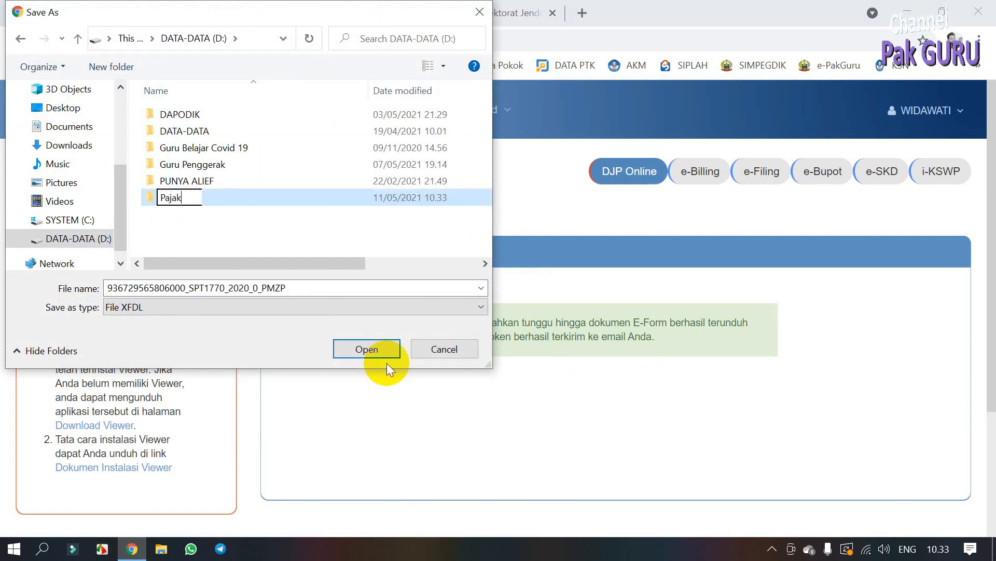
{"action": "key", "text": "Return"}
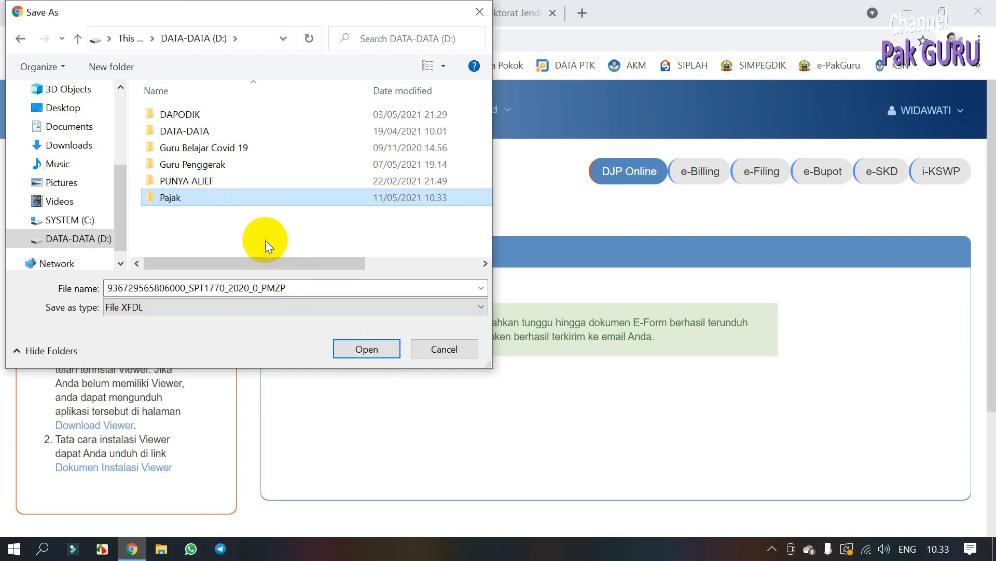
{"action": "left_click", "coordinate": [348, 345]}
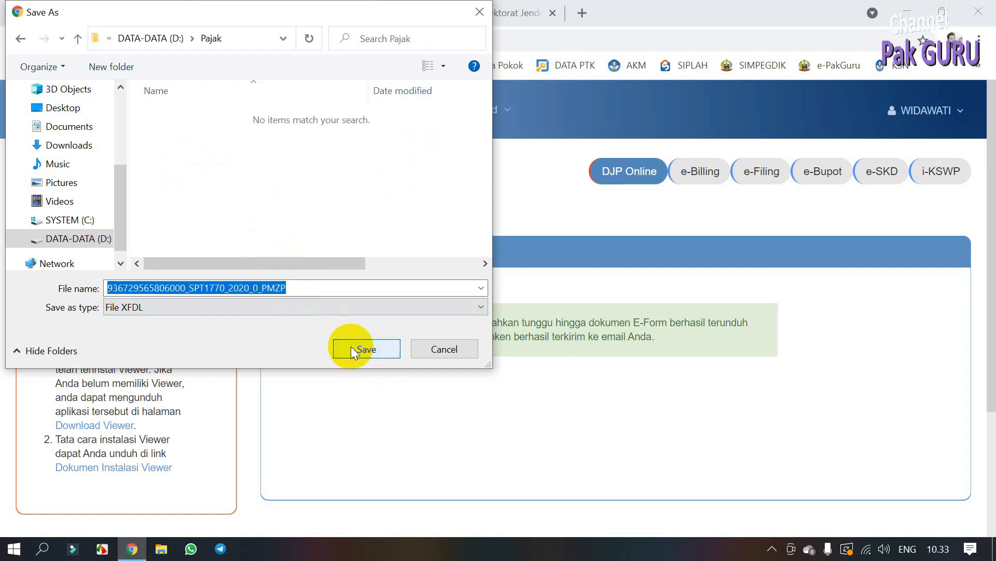
{"action": "left_click", "coordinate": [350, 347]}
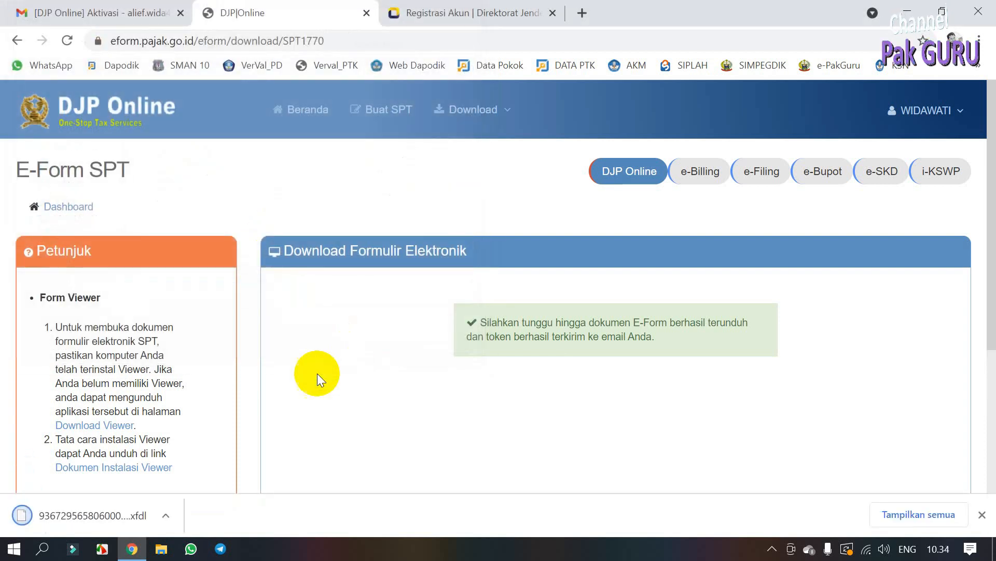
Step: Download the Windows Forms Viewer installer into the Pajak folder
{"action": "left_click", "coordinate": [121, 432]}
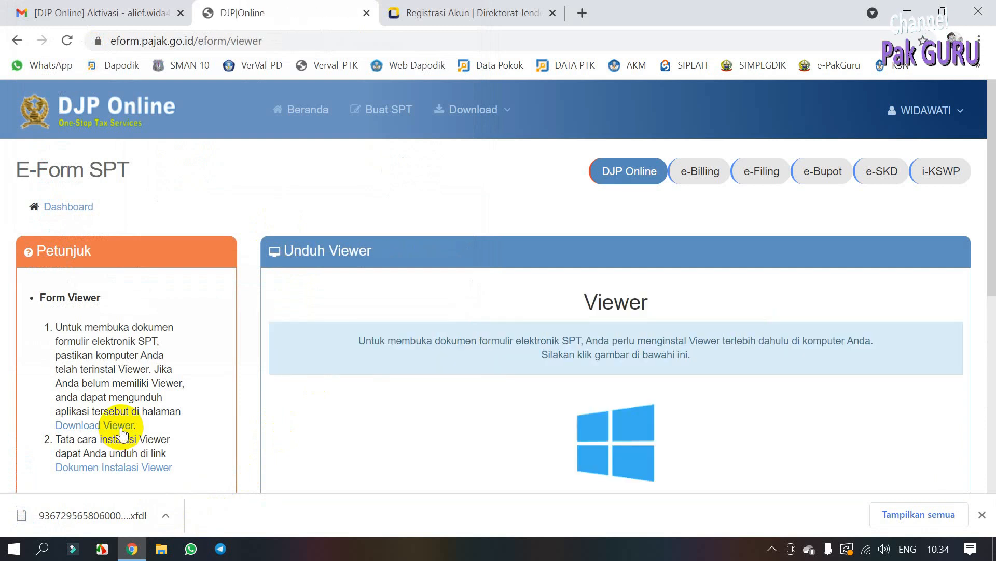
{"action": "left_click_drag", "start_coordinate": [990, 272], "coordinate": [974, 357]}
{"action": "left_click", "coordinate": [623, 300]}
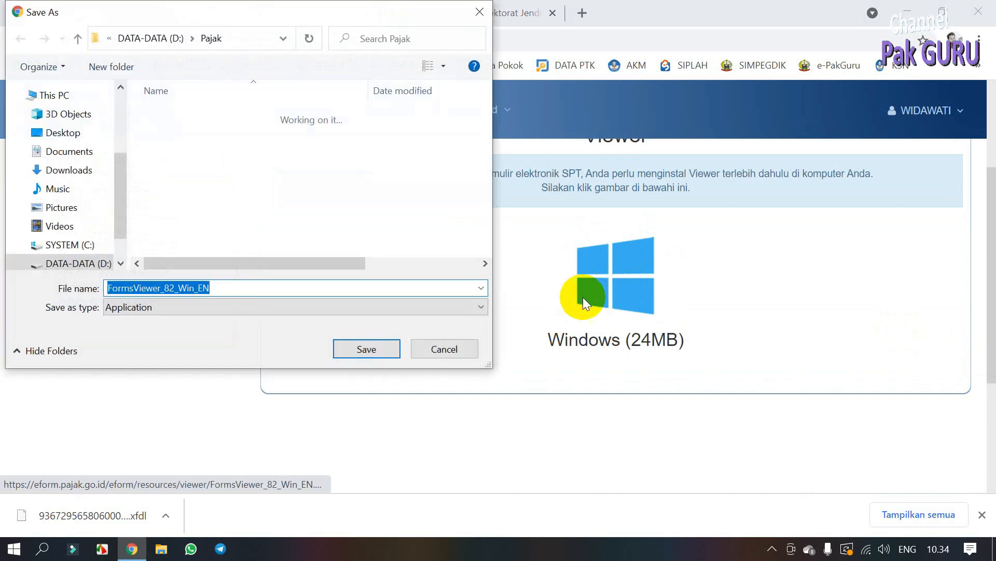
{"action": "left_click", "coordinate": [344, 350]}
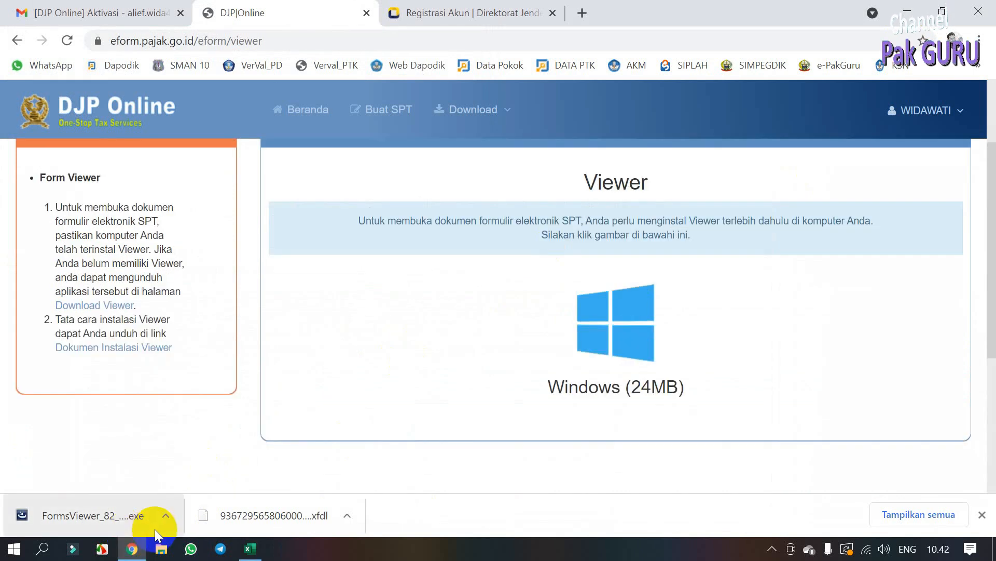
{"action": "left_click", "coordinate": [166, 515]}
Step: Run FormsViewer_82_Win_EN and install IBM Forms Viewer 8.2.0 with the default licence and destination settings
{"action": "left_click", "coordinate": [216, 463]}
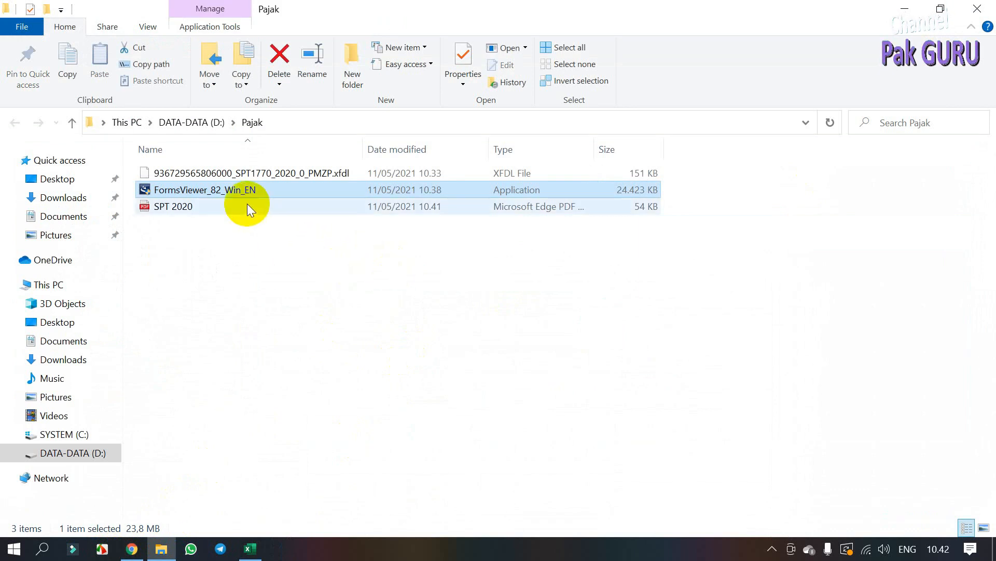
{"action": "double_click", "coordinate": [271, 189]}
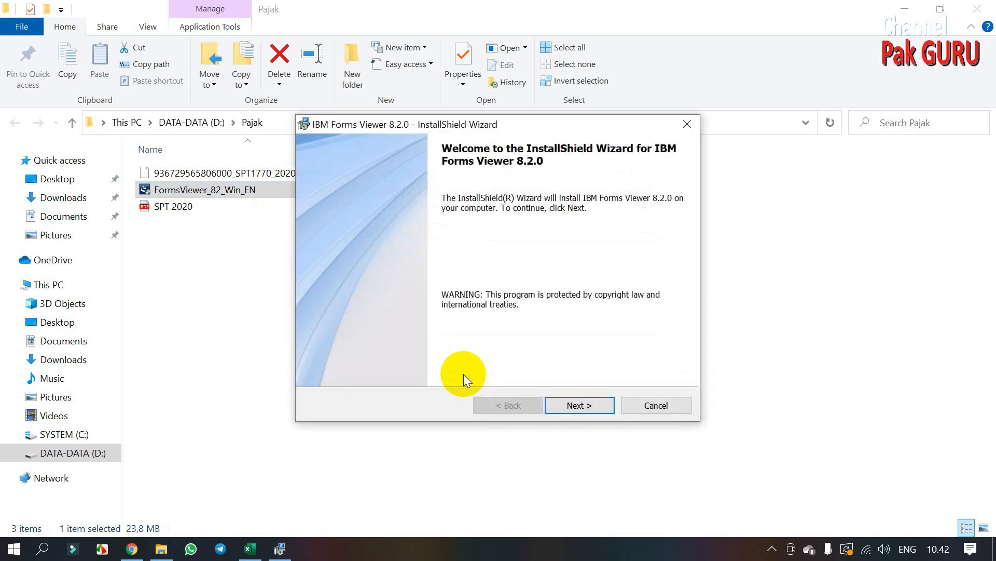
{"action": "left_click", "coordinate": [576, 403]}
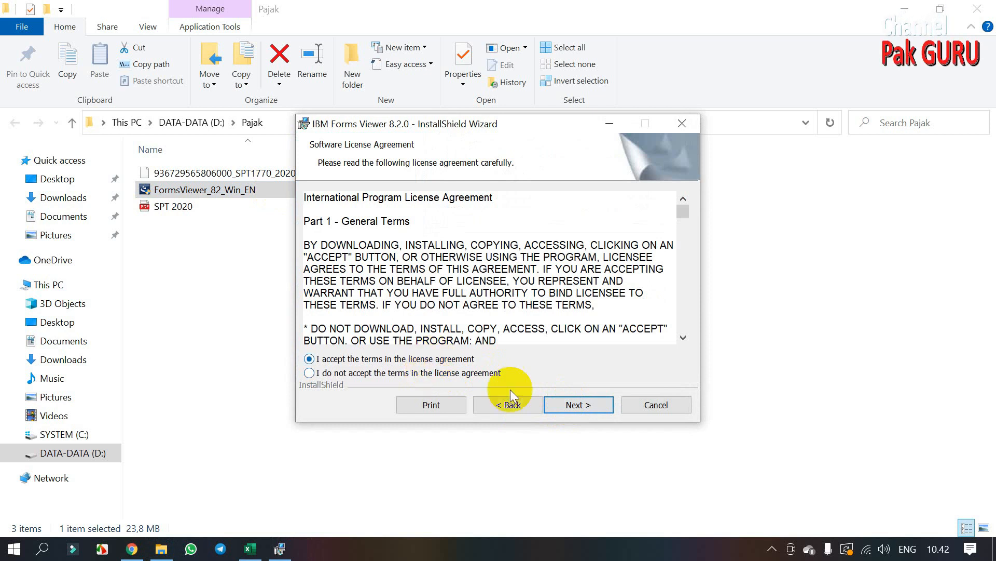
{"action": "left_click", "coordinate": [579, 404]}
{"action": "left_click", "coordinate": [580, 404]}
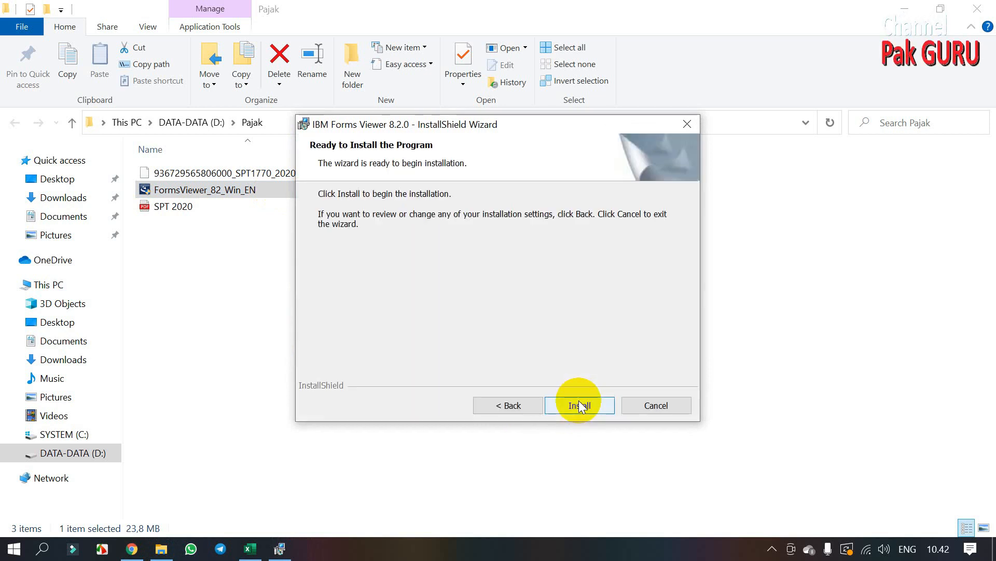
{"action": "left_click", "coordinate": [580, 405]}
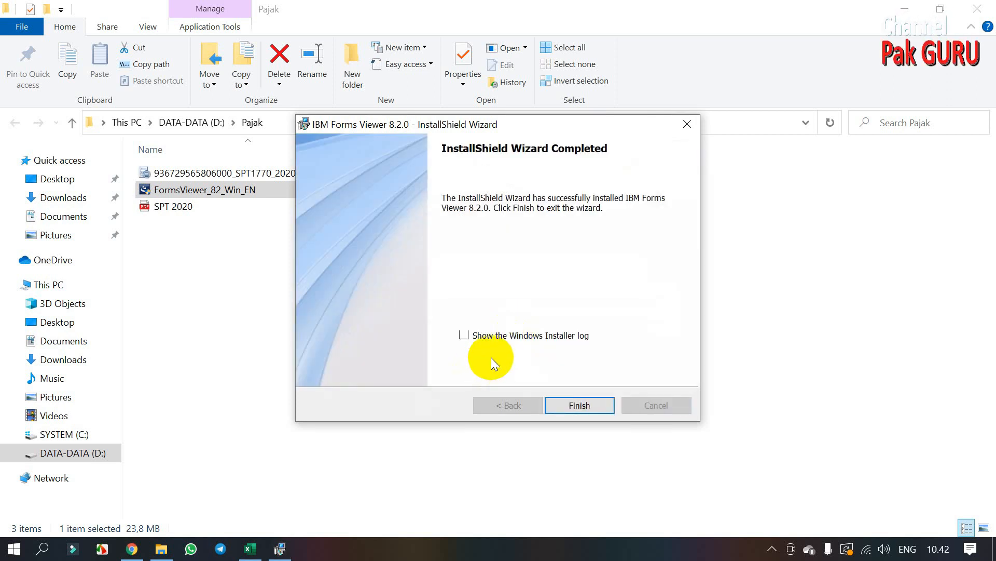
{"action": "left_click", "coordinate": [585, 404]}
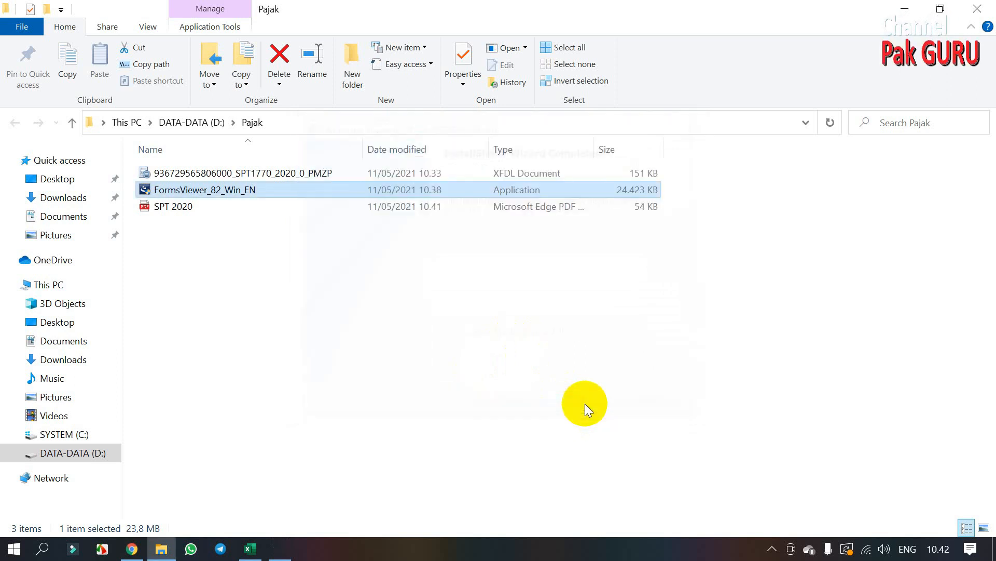
Step: Open the SPT1770 2020 e-Form maximized and switch Lampiran IV from Pembukuan to Pencatatan
{"action": "left_click", "coordinate": [318, 207]}
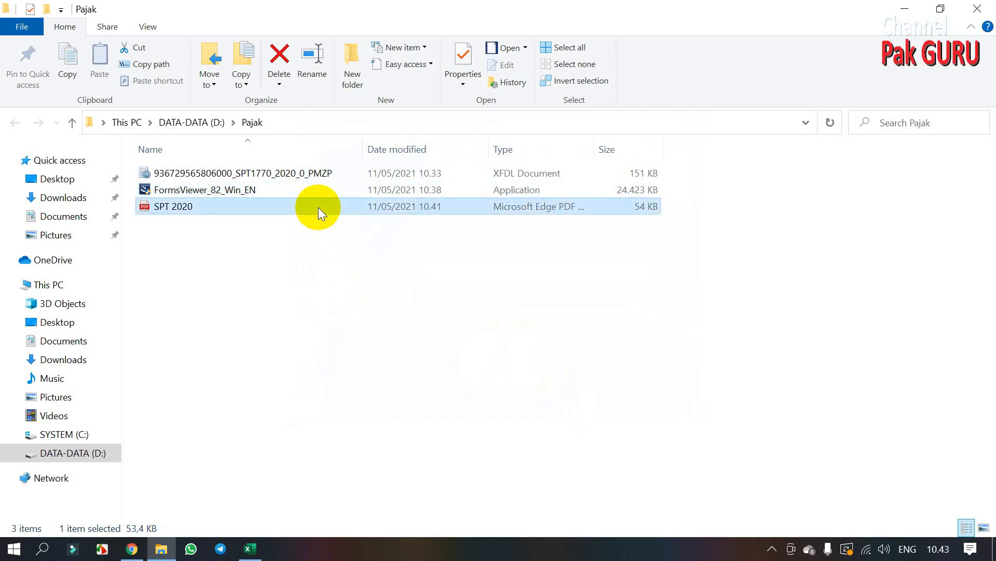
{"action": "left_click", "coordinate": [306, 177]}
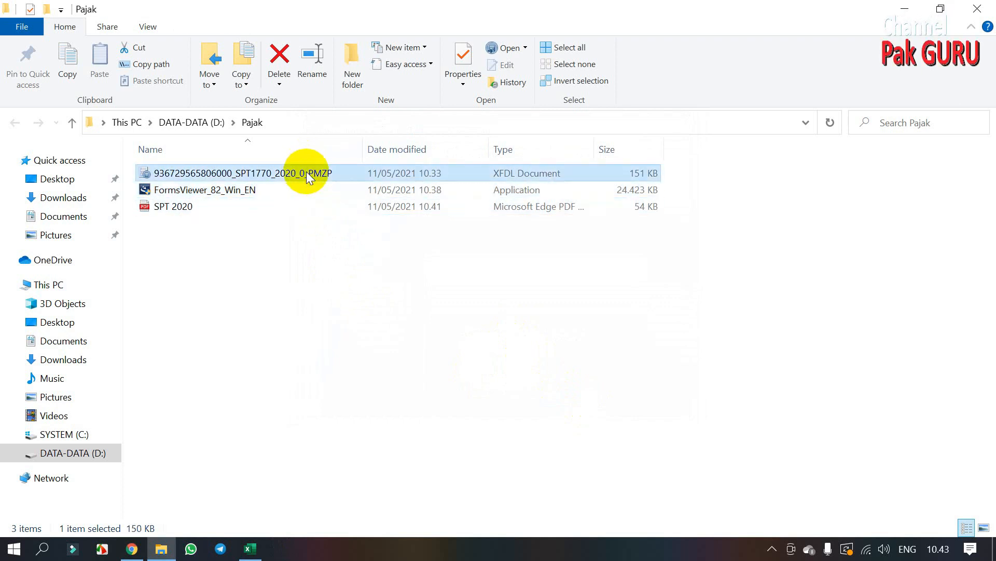
{"action": "double_click", "coordinate": [307, 172]}
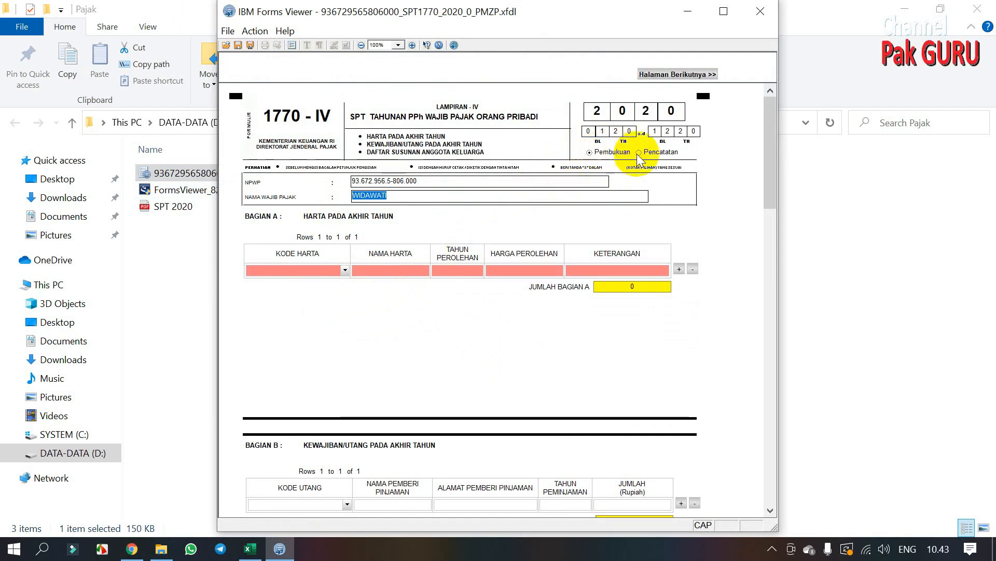
{"action": "left_click", "coordinate": [724, 12]}
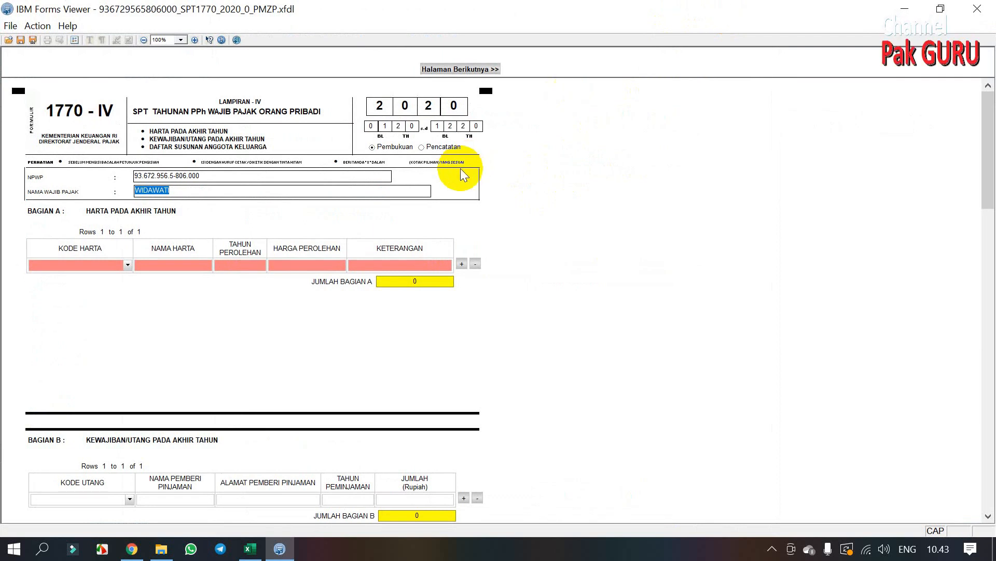
{"action": "left_click", "coordinate": [423, 145]}
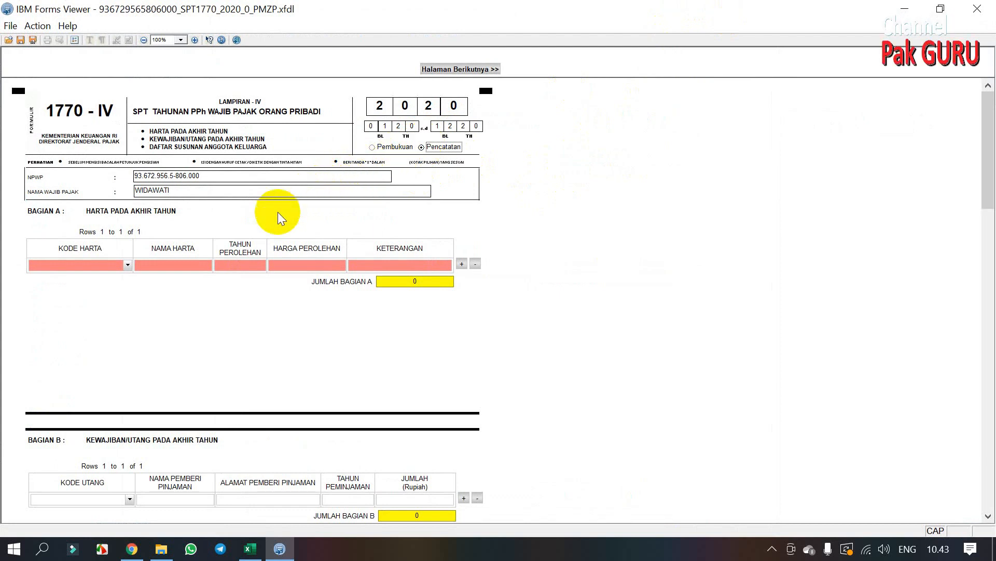
Step: Set row one's Kode Harta to 041 - Sepeda
{"action": "left_click", "coordinate": [127, 264]}
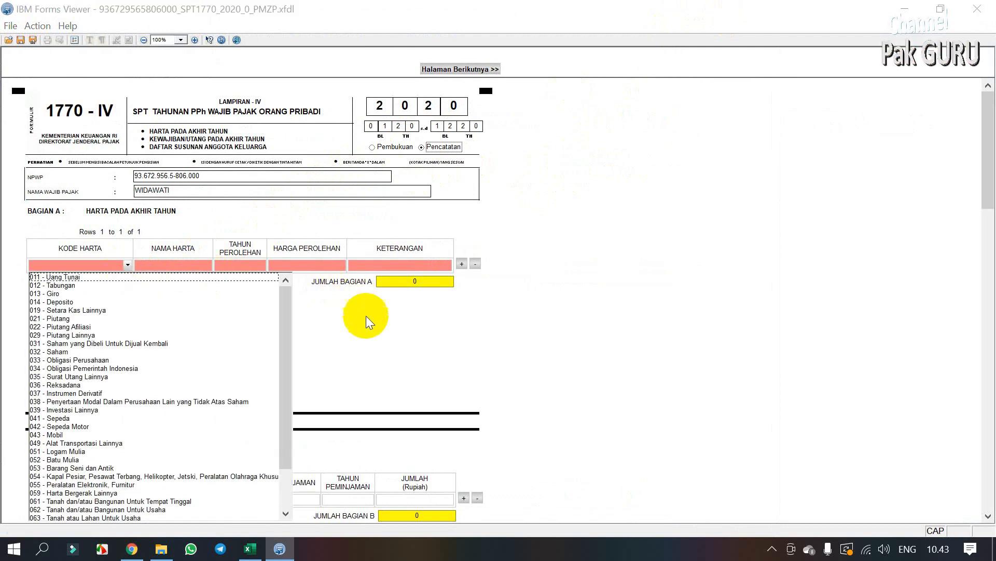
{"action": "left_click", "coordinate": [367, 344]}
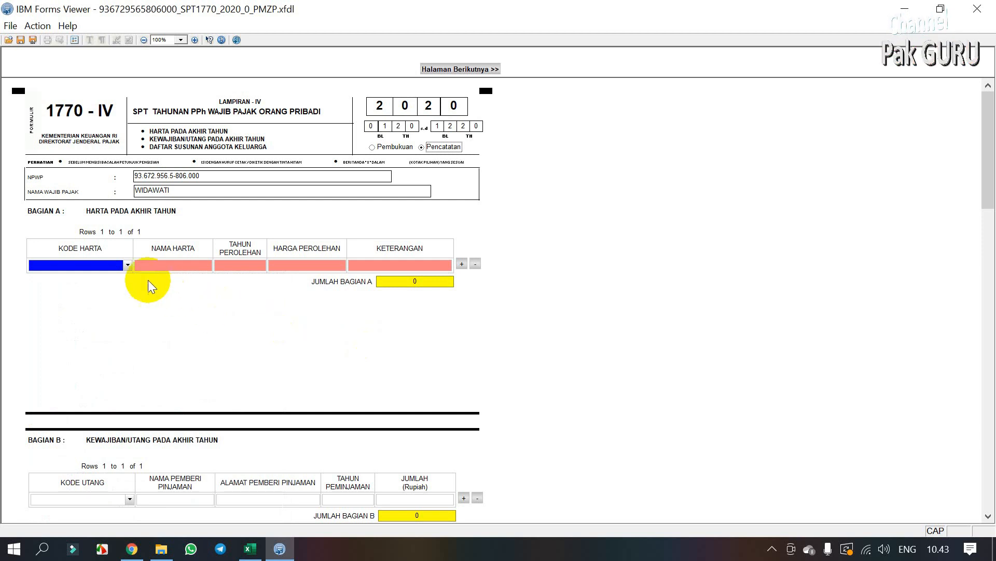
{"action": "left_click", "coordinate": [129, 266]}
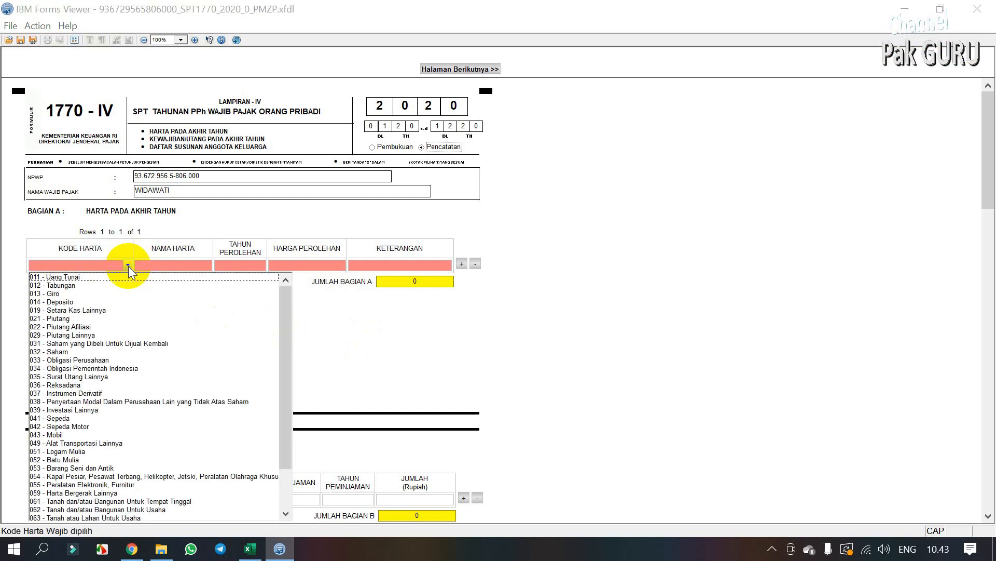
{"action": "scroll", "coordinate": [114, 285], "scroll_direction": "down", "scroll_amount": 1}
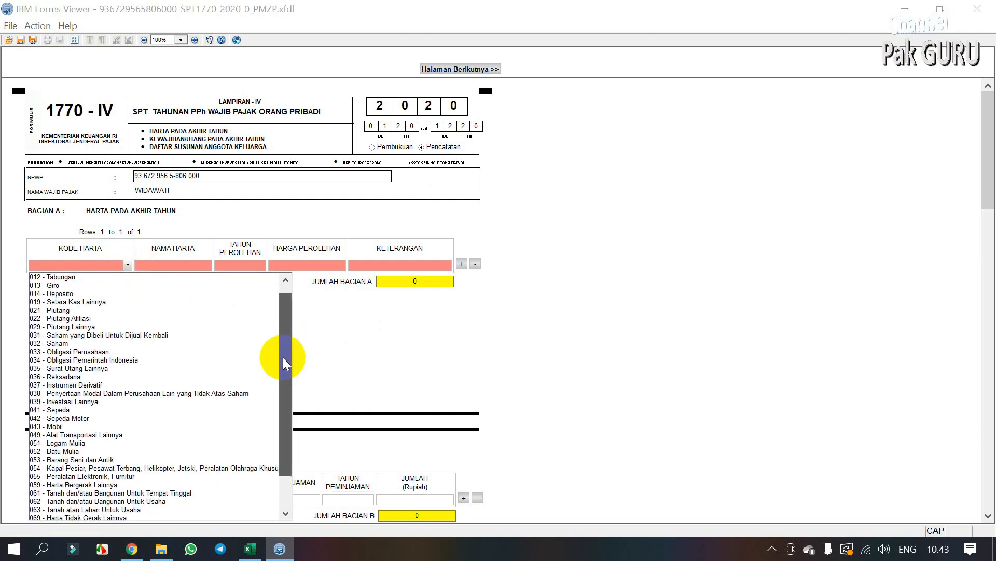
{"action": "left_click_drag", "start_coordinate": [282, 357], "coordinate": [282, 387]}
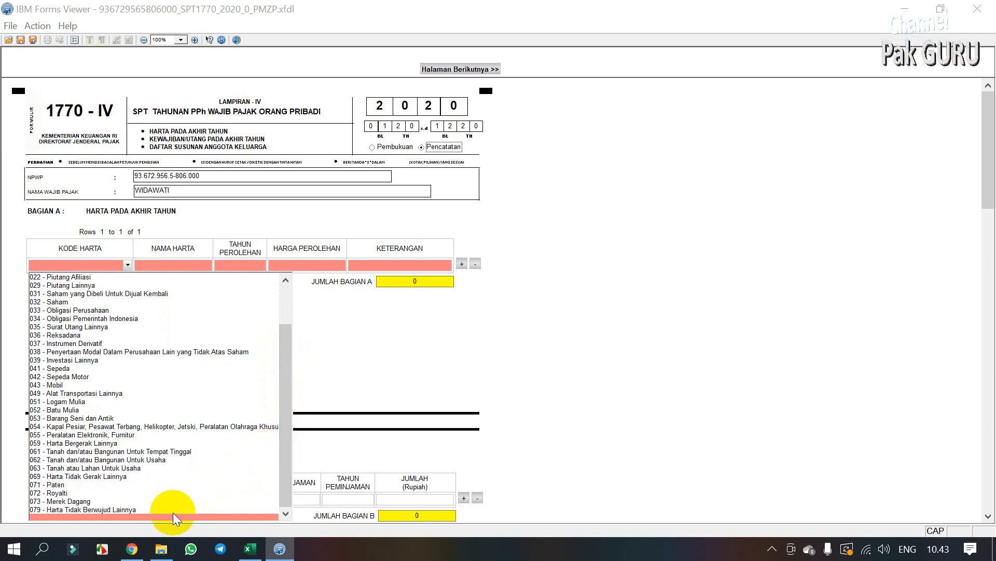
{"action": "scroll", "coordinate": [76, 385], "scroll_direction": "up", "scroll_amount": 1}
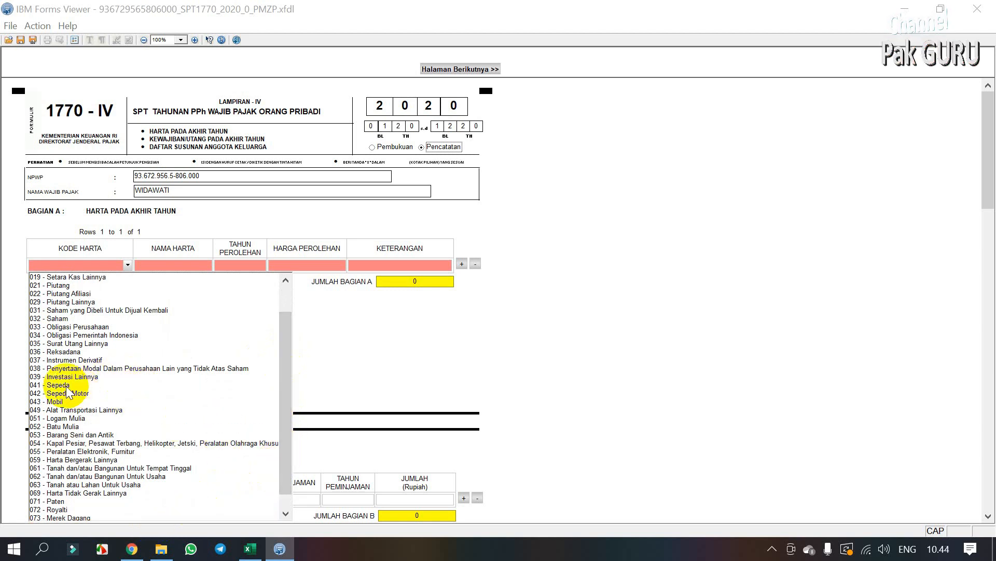
{"action": "left_click", "coordinate": [66, 386]}
Step: Fill row one with name SEPEDA, year 2020, price 2,500,000 and description Sepeda Olahraga
{"action": "left_click", "coordinate": [177, 267]}
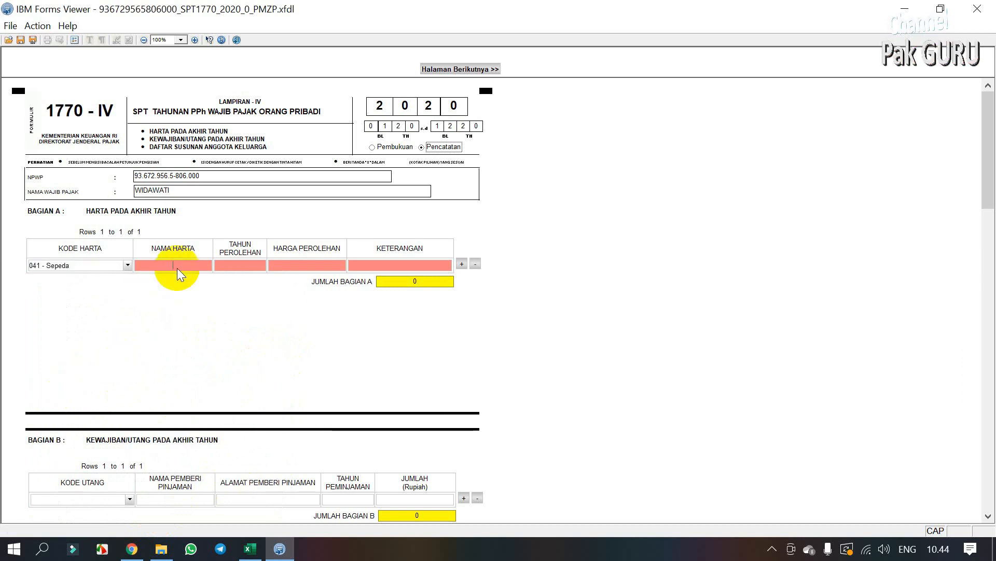
{"action": "key", "text": "Caps_Lock"}
{"action": "type", "text": "Sepeda"}
{"action": "left_click", "coordinate": [252, 264]}
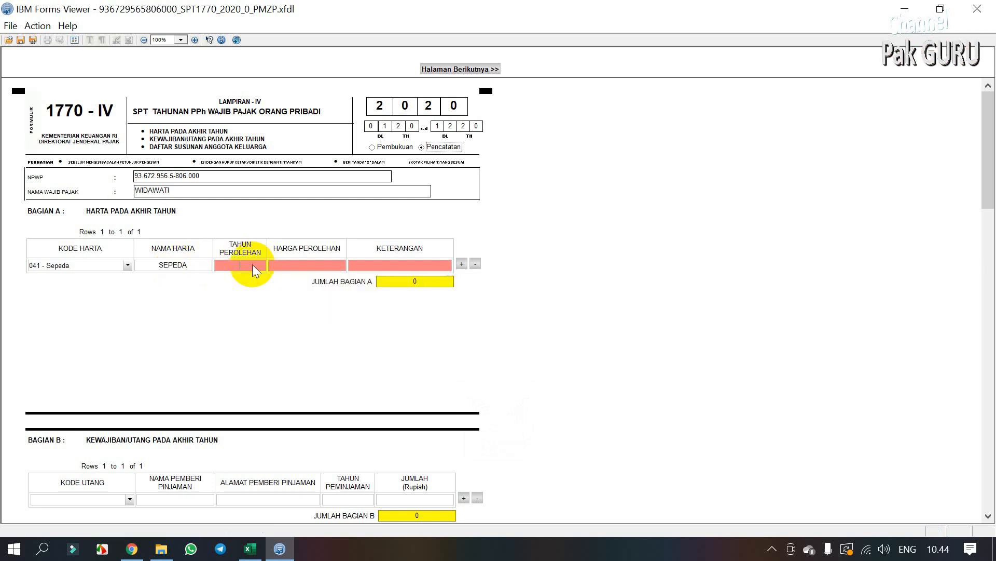
{"action": "type", "text": "2020"}
{"action": "left_click", "coordinate": [300, 267]}
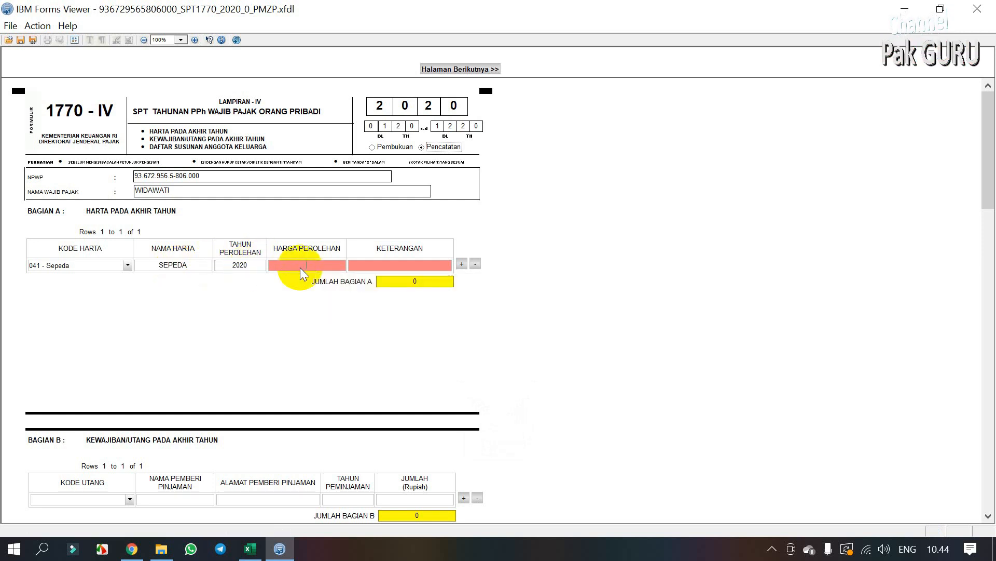
{"action": "type", "text": "2,500,"}
{"action": "type", "text": "0000"}
{"action": "left_click", "coordinate": [379, 266]}
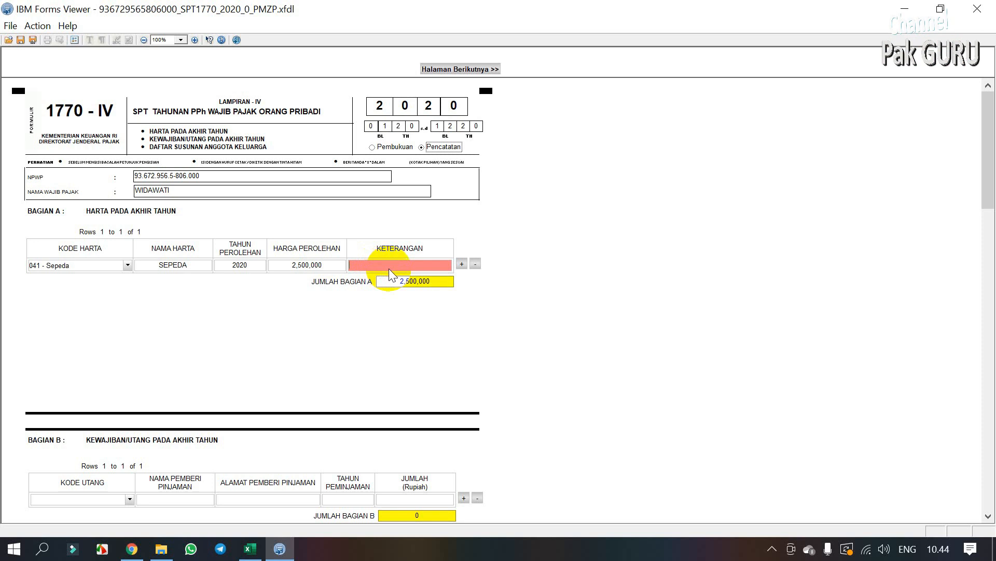
{"action": "type", "text": "Sepeda"}
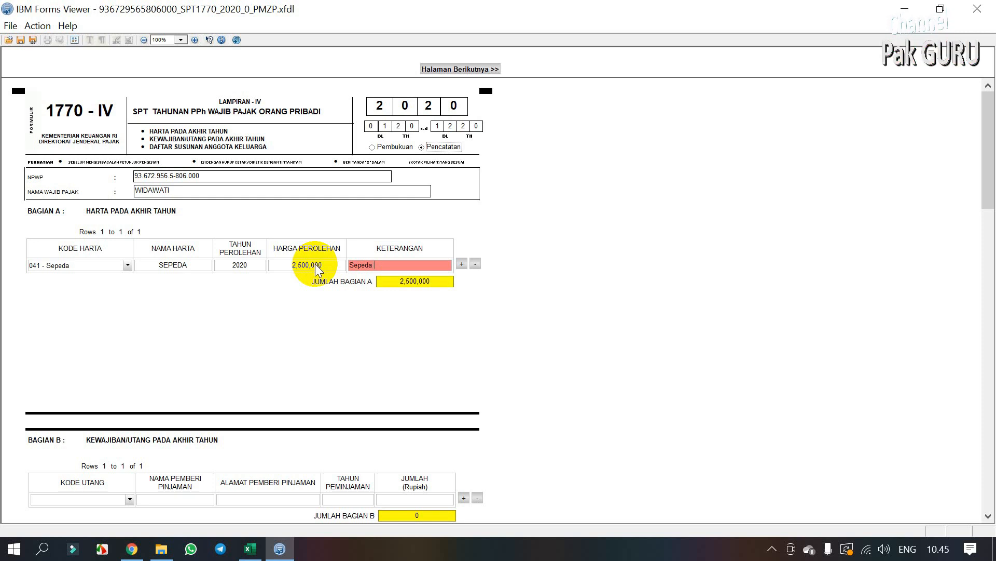
{"action": "type", "text": "Olahraga"}
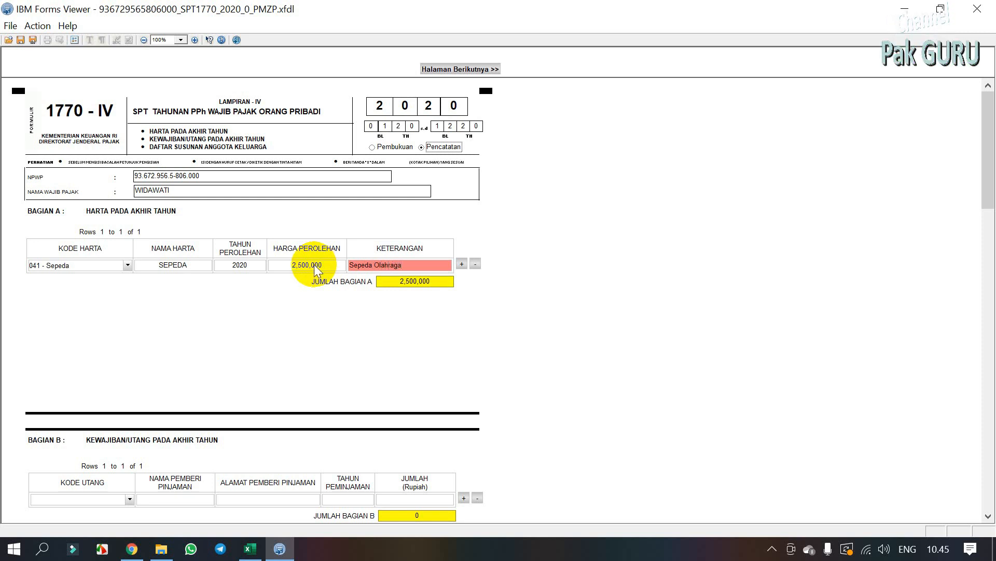
Step: Add a second asset row with code 055 - Peralatan Elektronik, Furnitur named TELEVISI
{"action": "left_click", "coordinate": [462, 263]}
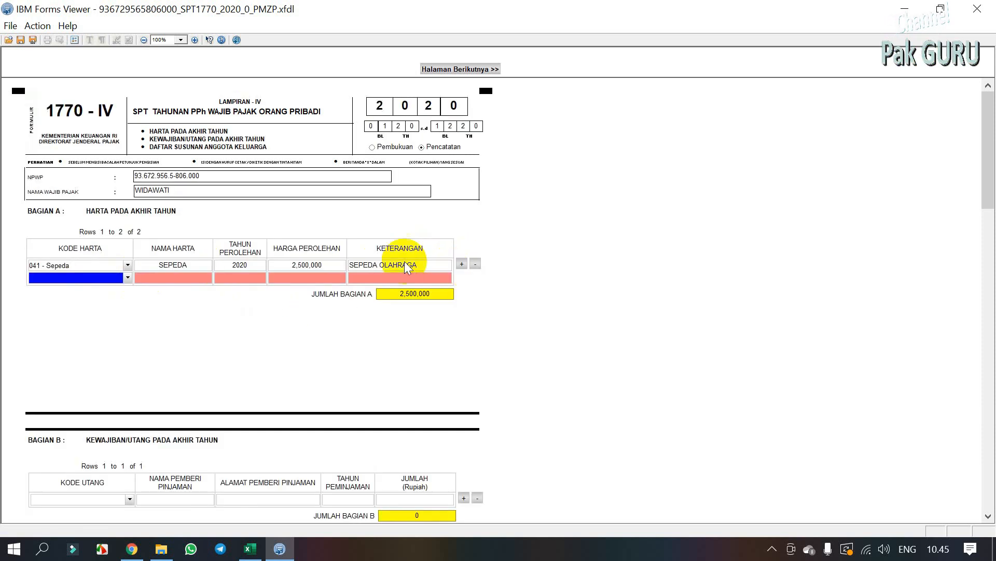
{"action": "left_click", "coordinate": [127, 278]}
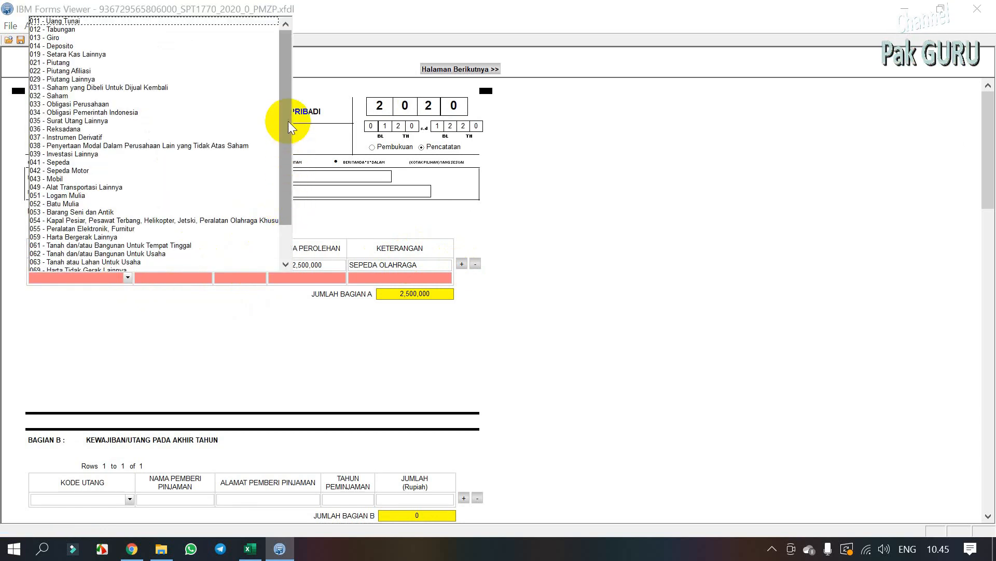
{"action": "left_click_drag", "start_coordinate": [288, 120], "coordinate": [285, 153]}
{"action": "left_click", "coordinate": [90, 187]}
{"action": "left_click", "coordinate": [171, 277]}
{"action": "type", "text": "Televisi"}
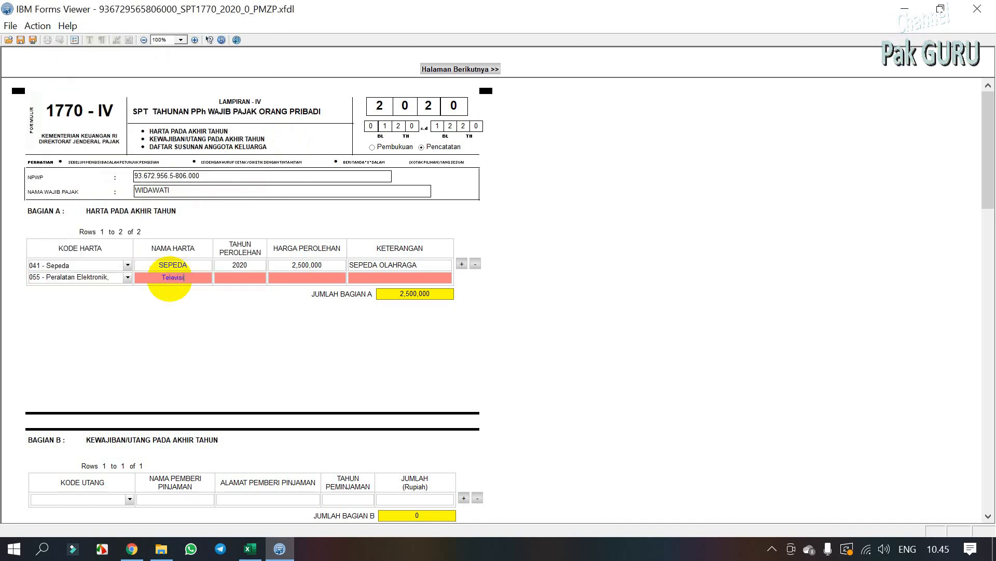
{"action": "left_click", "coordinate": [241, 278]}
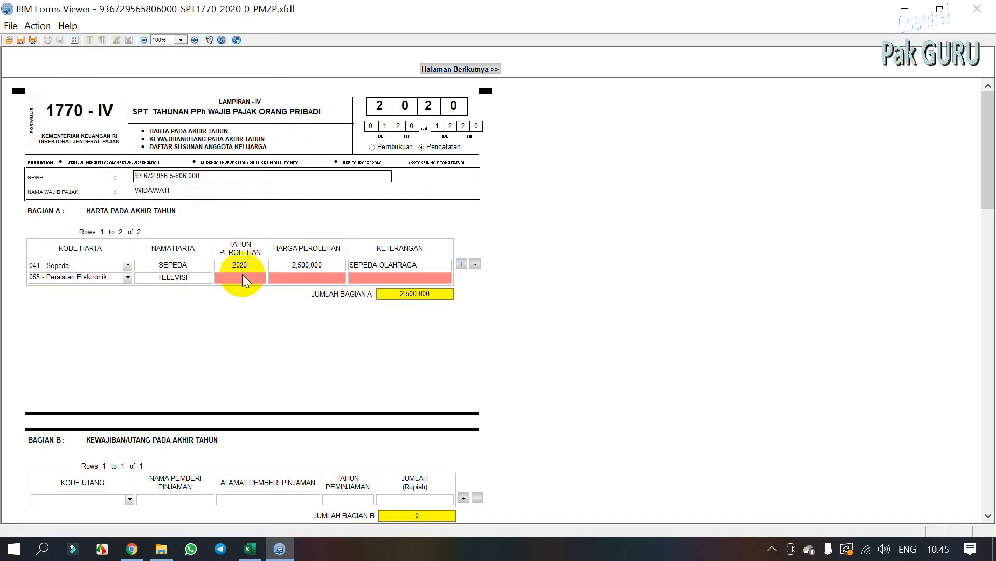
Step: Give the television year 2018, price 4,000,000 and description TV SHARF
{"action": "type", "text": "2018"}
{"action": "left_click", "coordinate": [302, 279]}
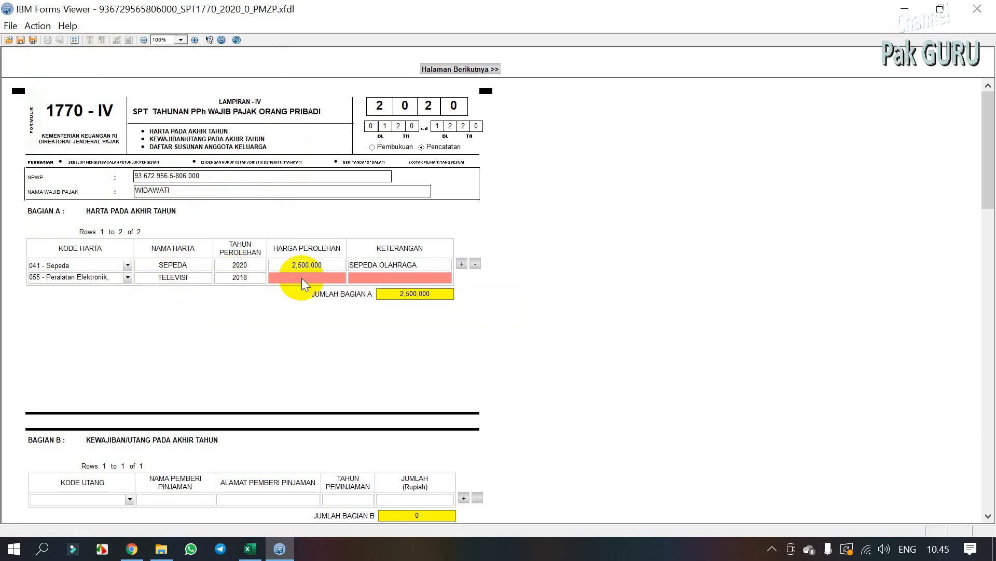
{"action": "type", "text": "4,000,000"}
{"action": "left_click", "coordinate": [370, 279]}
{"action": "type", "text": "TV SHARF"}
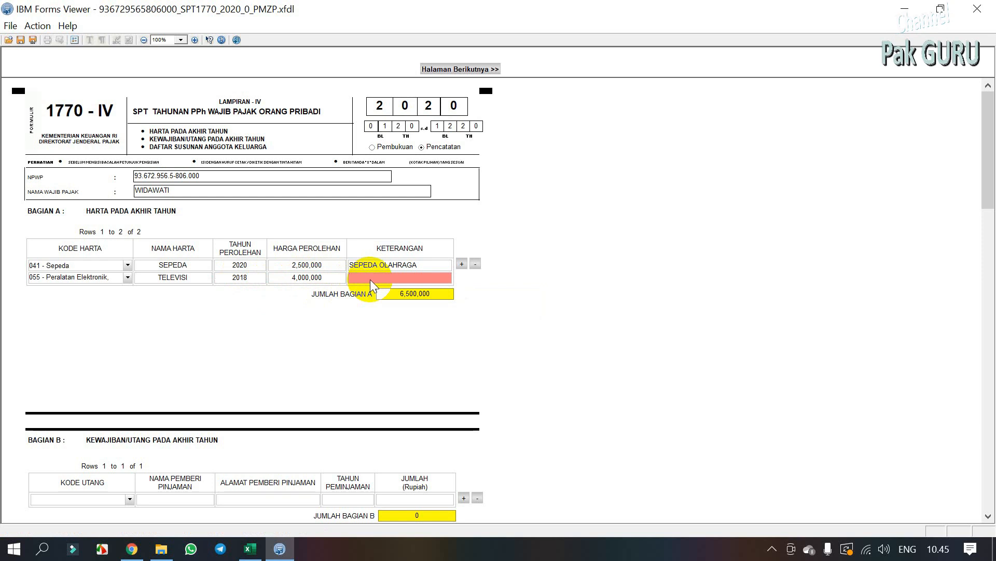
{"action": "key", "text": "Tab"}
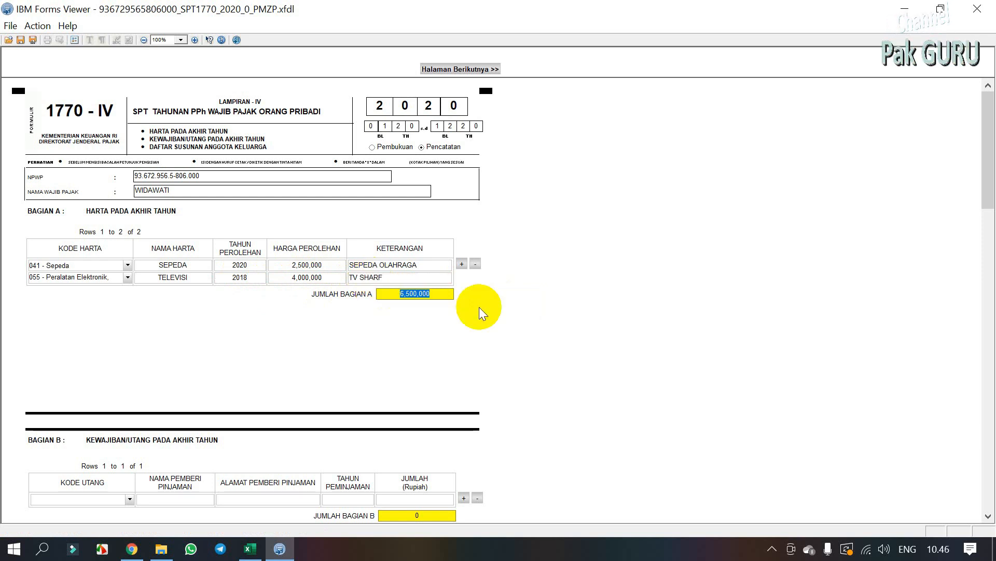
Step: Add a third row: code 055, HP, year 2019, price 5,100,000, described HP Samsung
{"action": "left_click", "coordinate": [461, 264]}
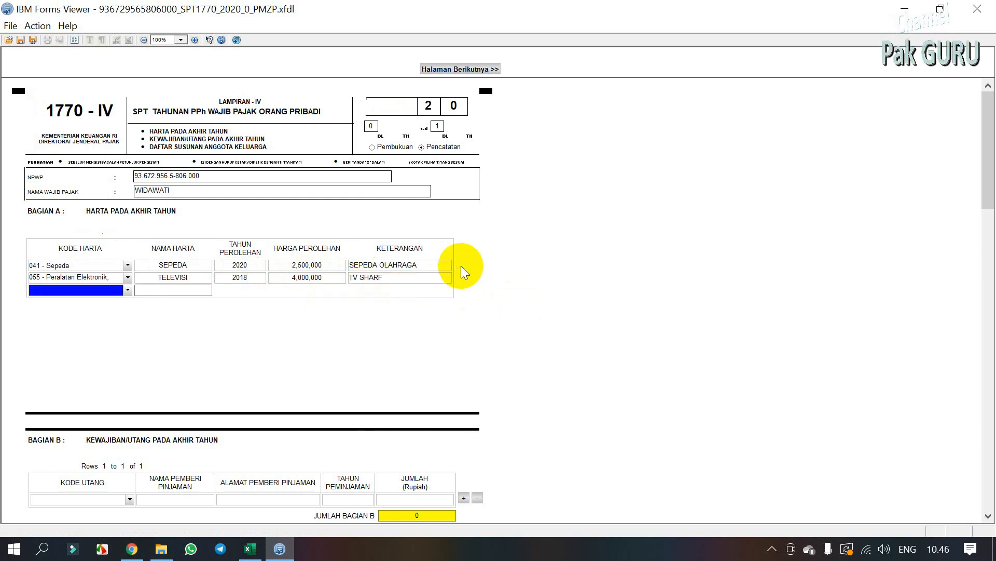
{"action": "left_click", "coordinate": [127, 289]}
{"action": "scroll", "coordinate": [286, 213], "scroll_direction": "down", "scroll_amount": 1}
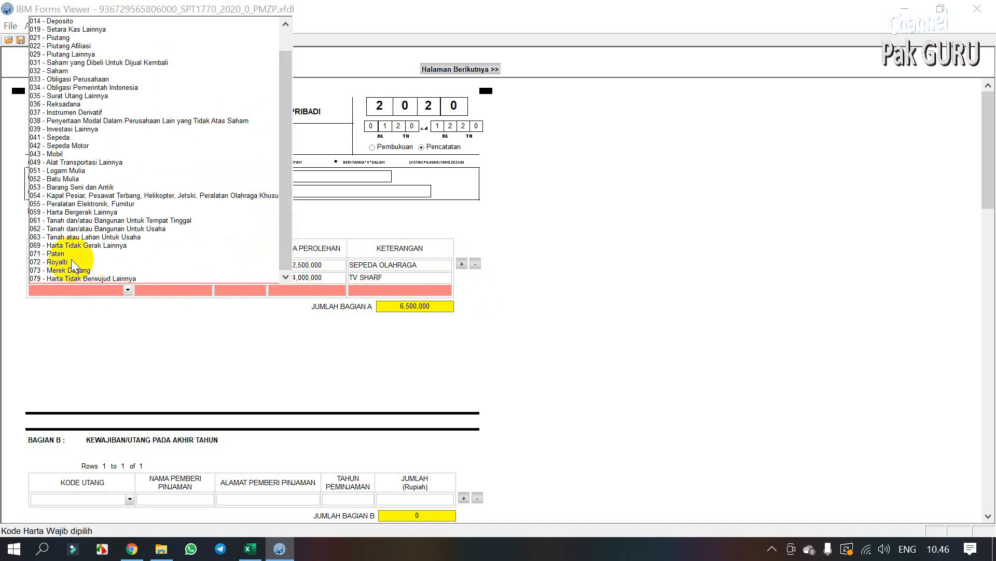
{"action": "left_click", "coordinate": [71, 205]}
{"action": "type", "text": "HP"}
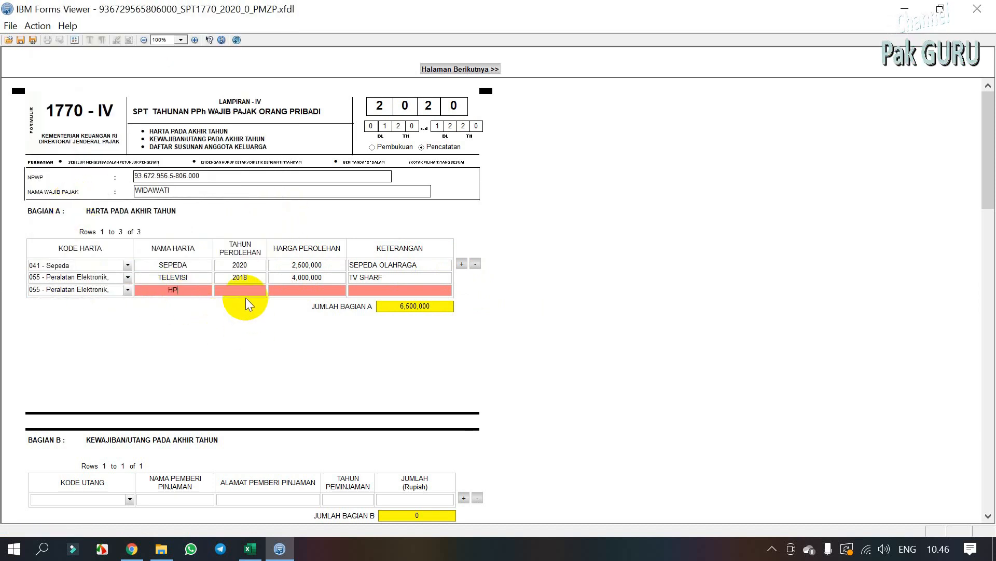
{"action": "left_click", "coordinate": [241, 289]}
{"action": "type", "text": "2019"}
{"action": "left_click", "coordinate": [297, 290]}
{"action": "type", "text": "5,100,000"}
{"action": "left_click", "coordinate": [351, 290]}
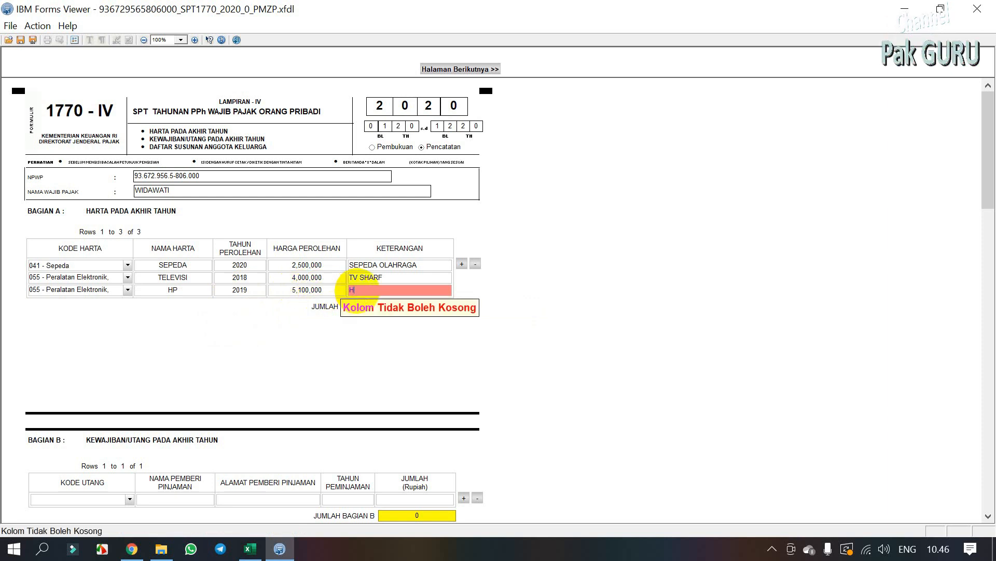
{"action": "type", "text": "HP Samsung"}
{"action": "key", "text": "Tab"}
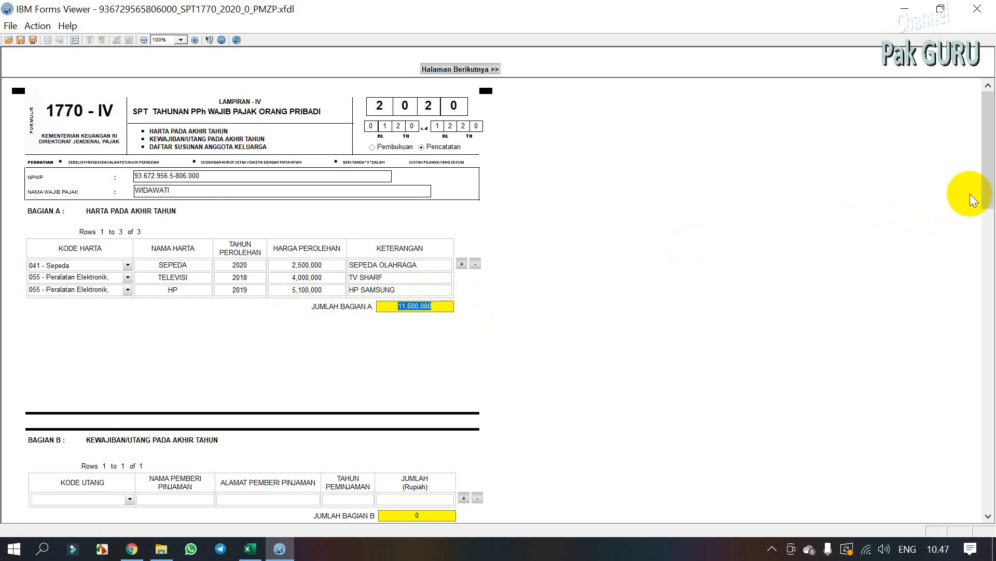
Step: Review Bagian B and C of Lampiran IV, then go on to Lampiran III
{"action": "left_click_drag", "start_coordinate": [985, 195], "coordinate": [976, 403]}
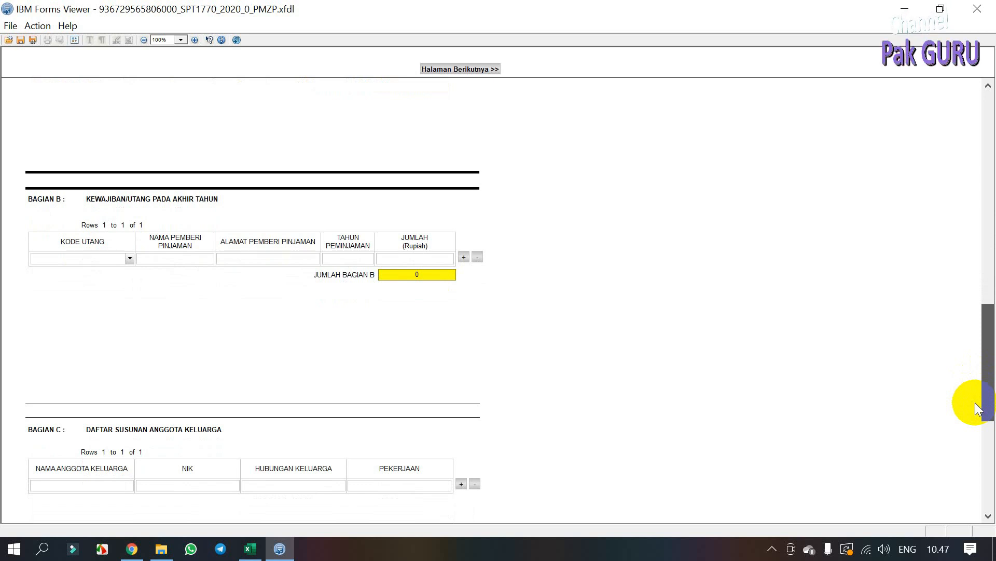
{"action": "left_click_drag", "start_coordinate": [978, 409], "coordinate": [979, 155]}
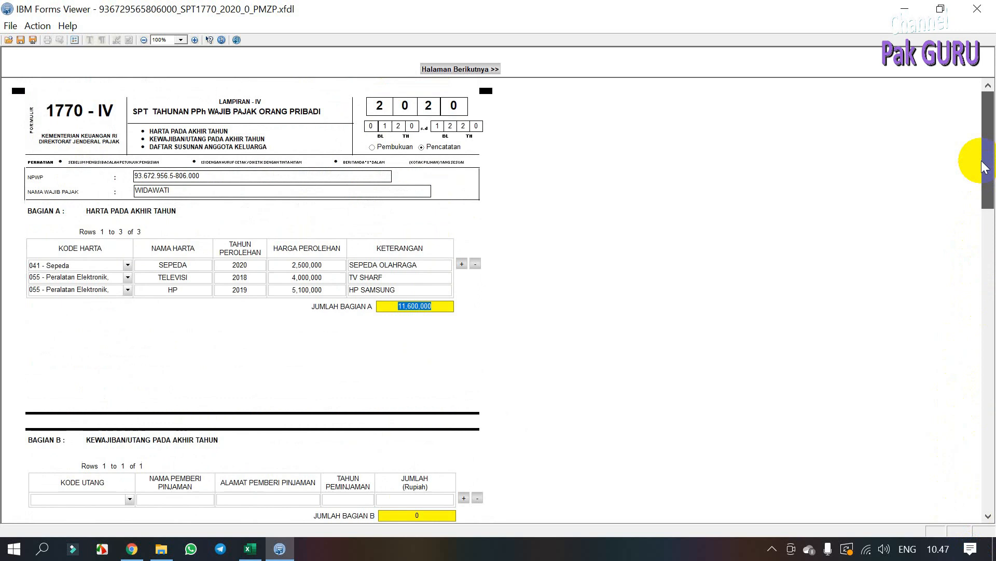
{"action": "left_click", "coordinate": [460, 70]}
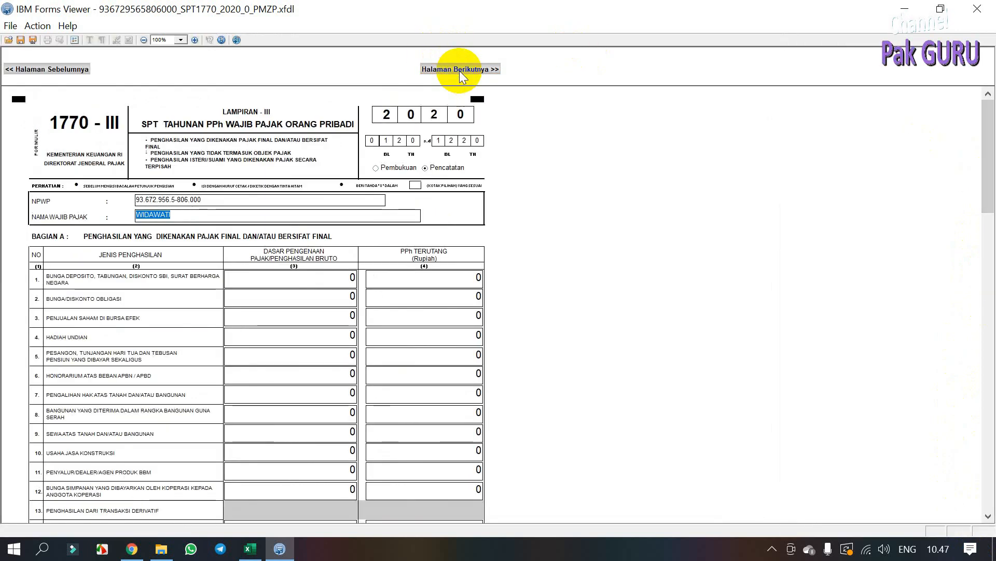
Step: Tick PP-46/23 on Lampiran III row 16 and open the PP46/PP23 turnover list
{"action": "scroll", "coordinate": [390, 337], "scroll_direction": "down", "scroll_amount": 4}
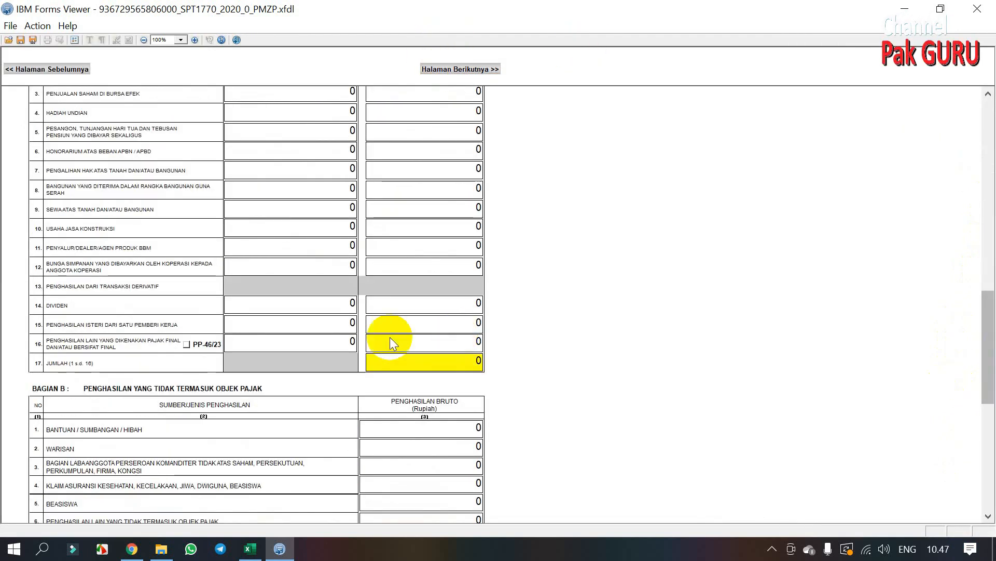
{"action": "left_click", "coordinate": [186, 343]}
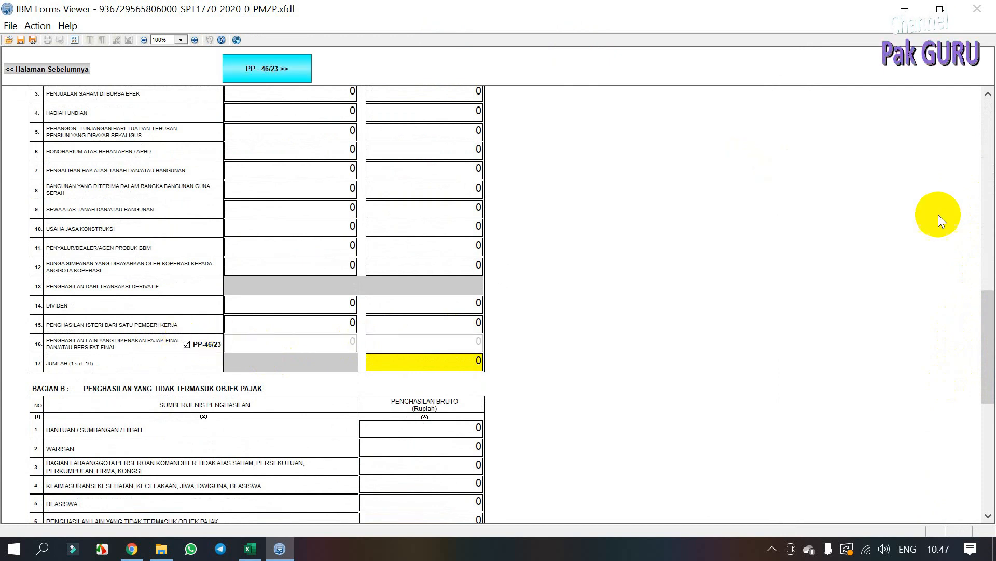
{"action": "mouse_move", "coordinate": [990, 312]}
{"action": "left_mouse_down"}
{"action": "mouse_move", "coordinate": [992, 291]}
{"action": "mouse_move", "coordinate": [992, 309]}
{"action": "left_mouse_up"}
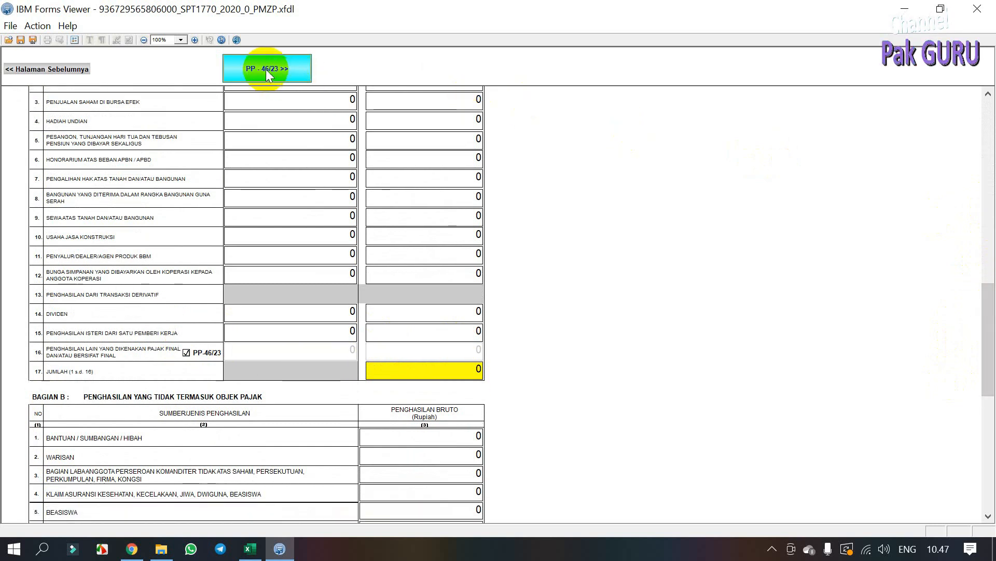
{"action": "left_click", "coordinate": [266, 69]}
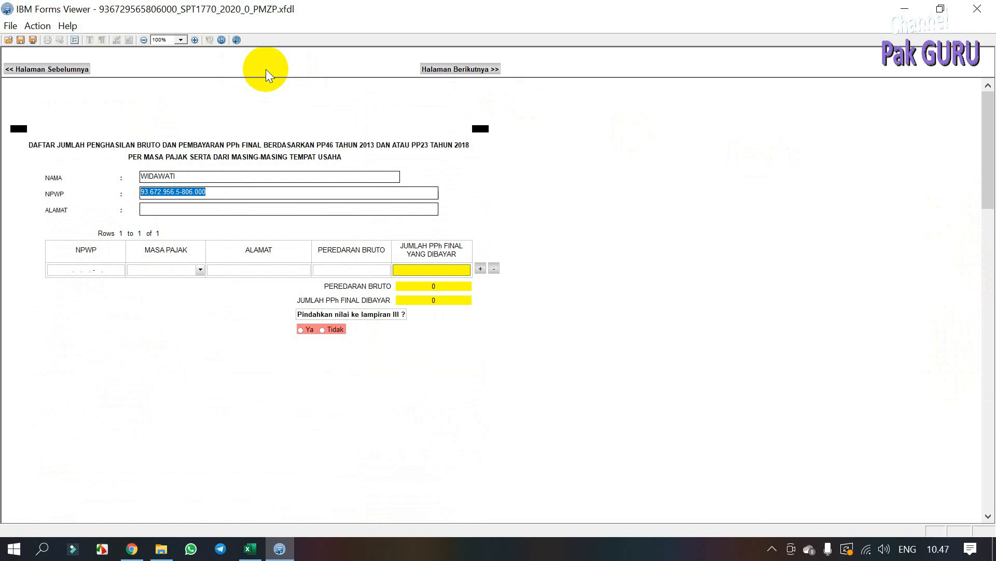
Step: Enter the taxpayer's address in ALAMAT and the NPWP in the first turnover row
{"action": "left_click", "coordinate": [183, 206]}
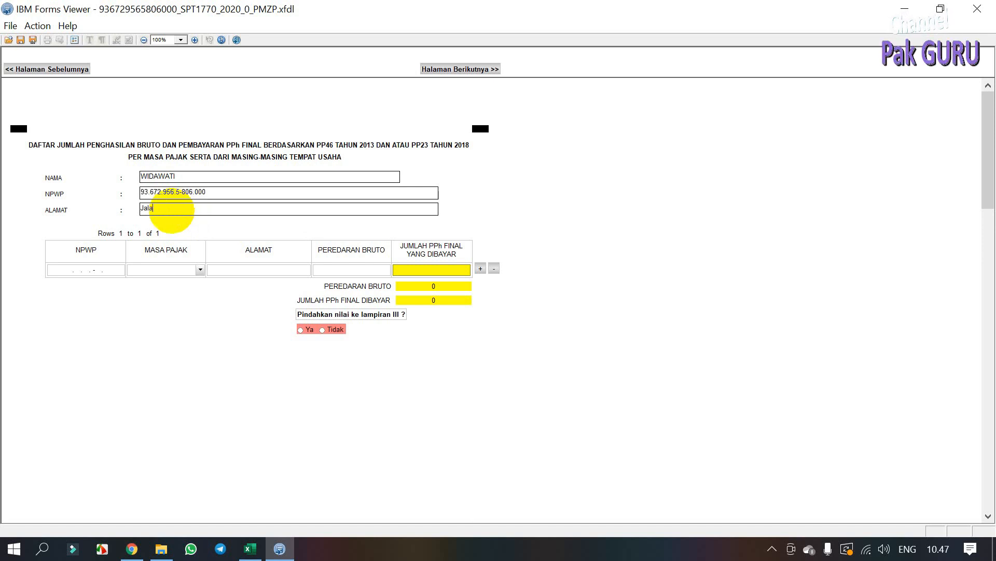
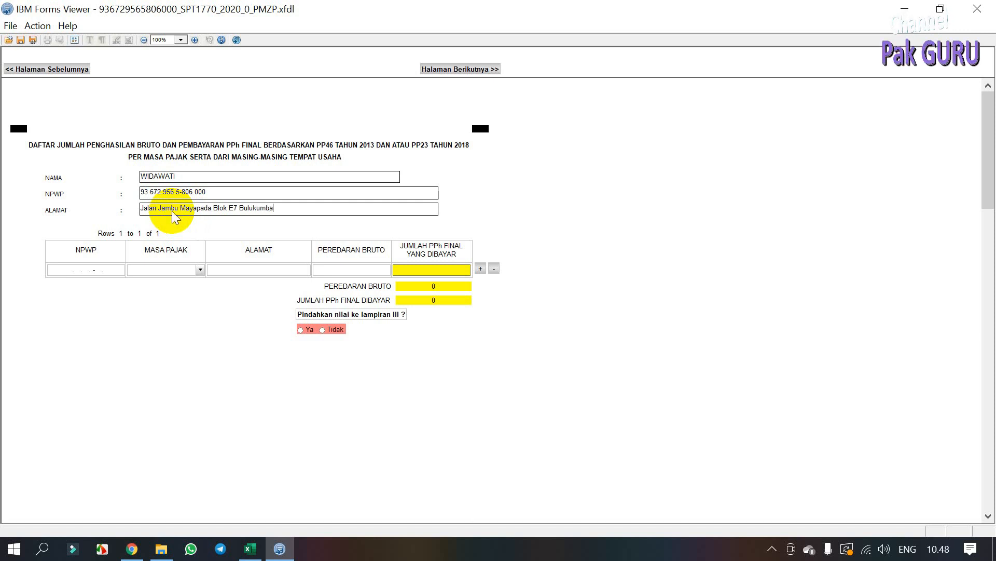
{"action": "left_click", "coordinate": [171, 276]}
{"action": "left_click", "coordinate": [202, 270]}
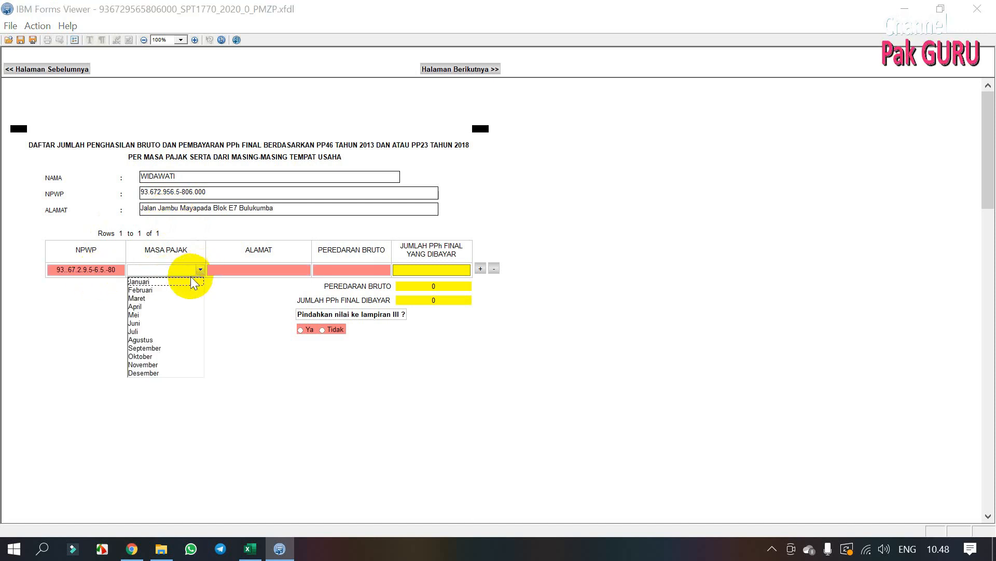
{"action": "left_click", "coordinate": [170, 289]}
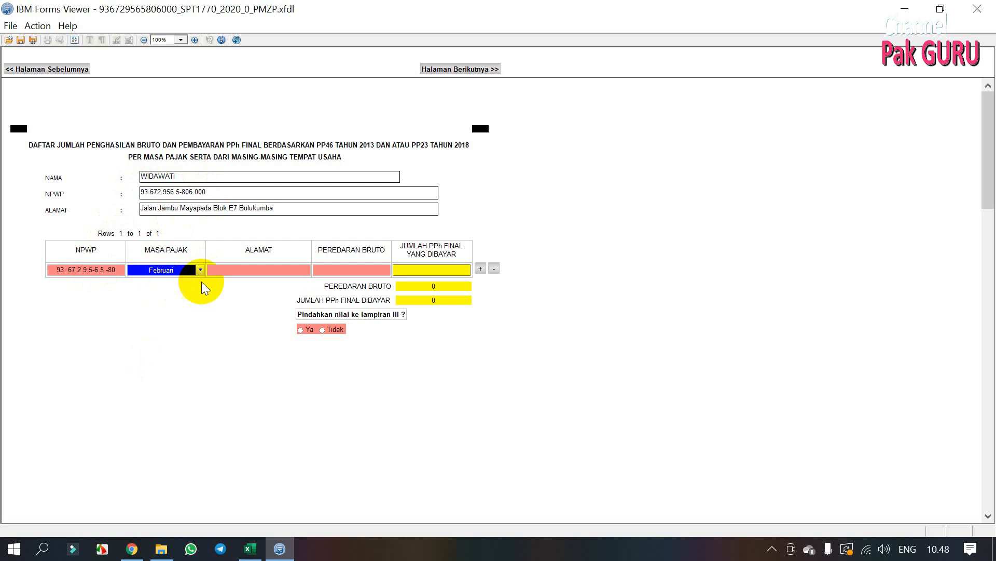
{"action": "left_click", "coordinate": [108, 270]}
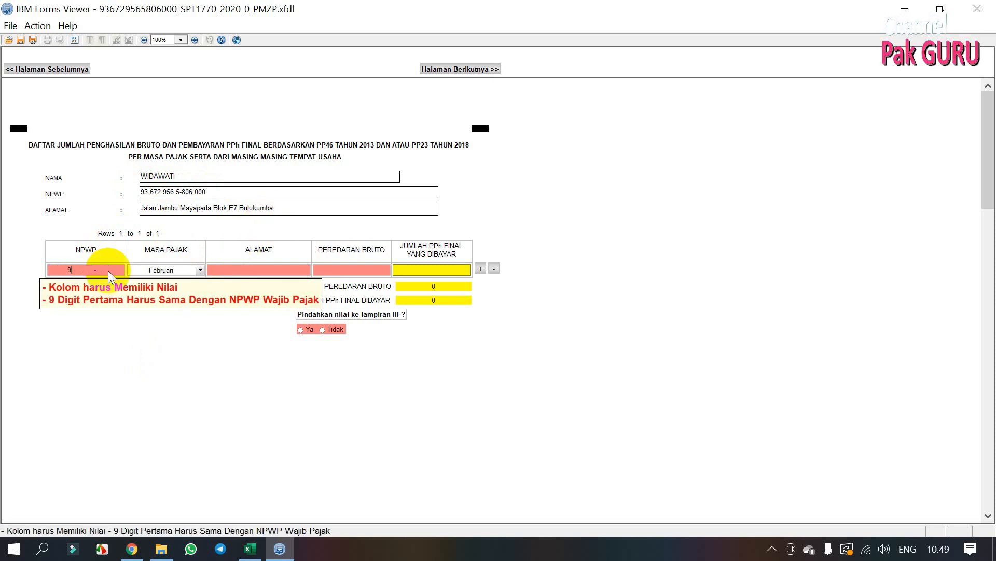
{"action": "key", "text": "Tab"}
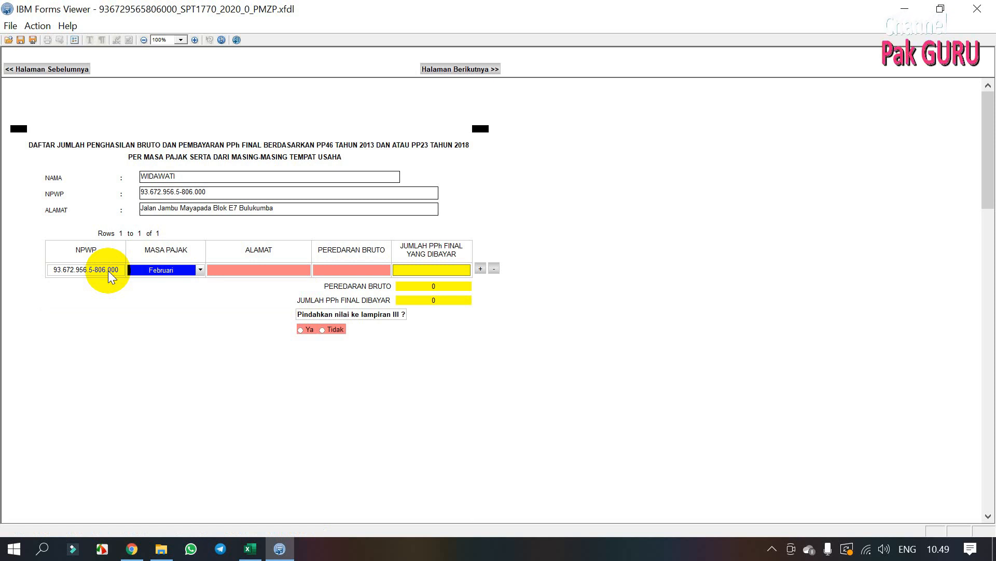
Step: Set the first row to Januari with the business address and 3,000,000 gross turnover
{"action": "left_click", "coordinate": [200, 269]}
{"action": "left_click", "coordinate": [165, 279]}
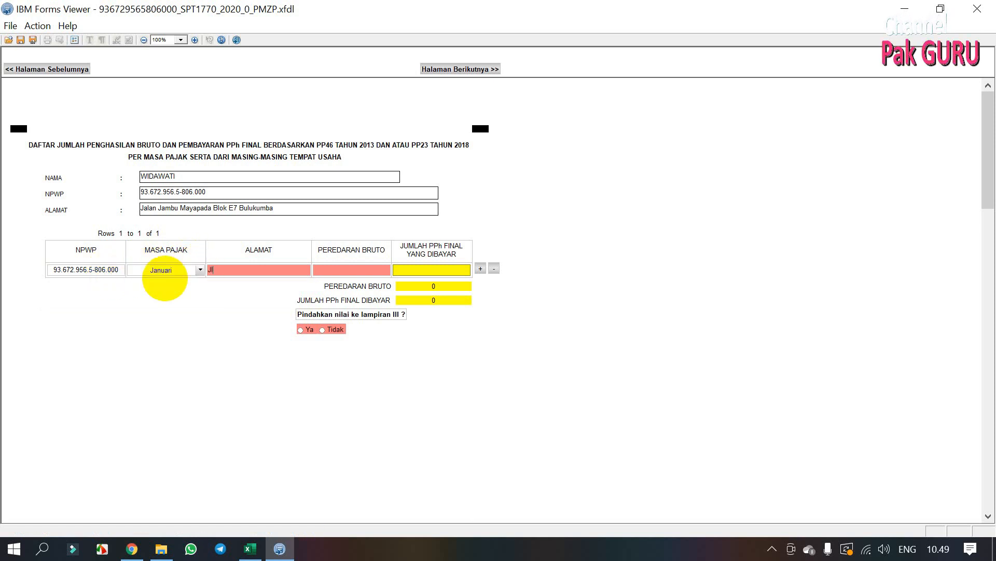
{"action": "key", "text": "Tab"}
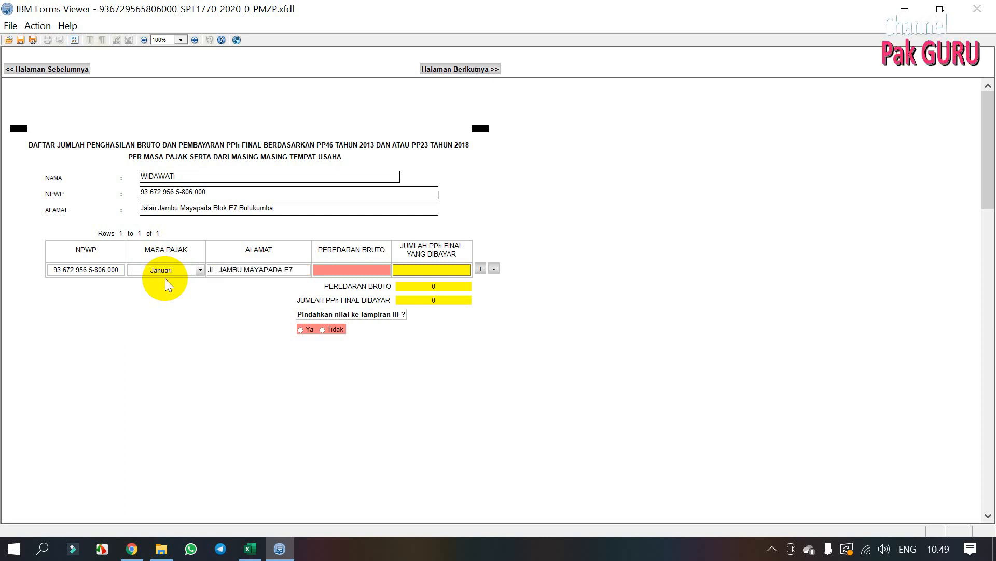
{"action": "type", "text": "3000000"}
{"action": "key", "text": "Tab"}
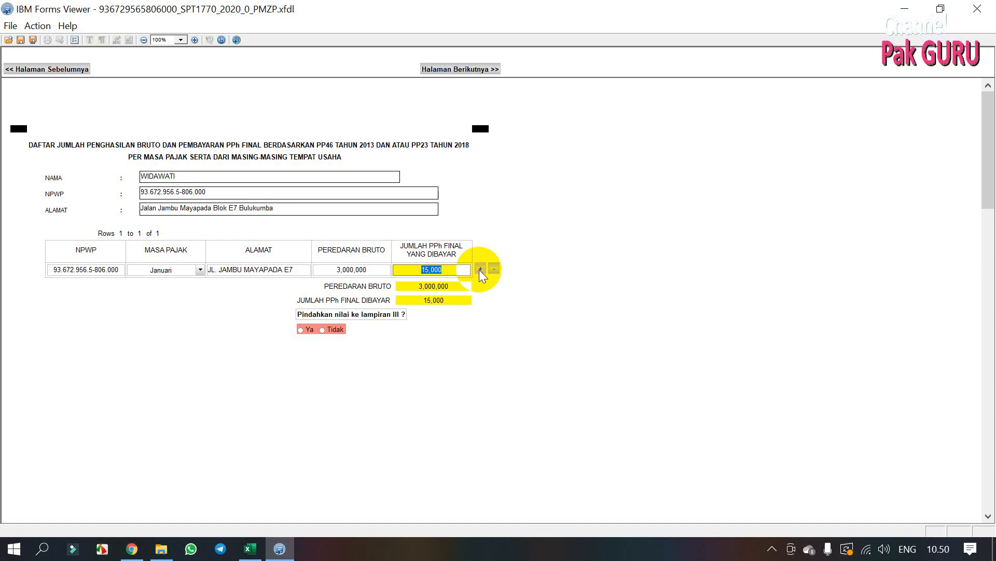
Step: Add a Februari row with the pasted address and 3,000,000 gross turnover
{"action": "left_click", "coordinate": [480, 268]}
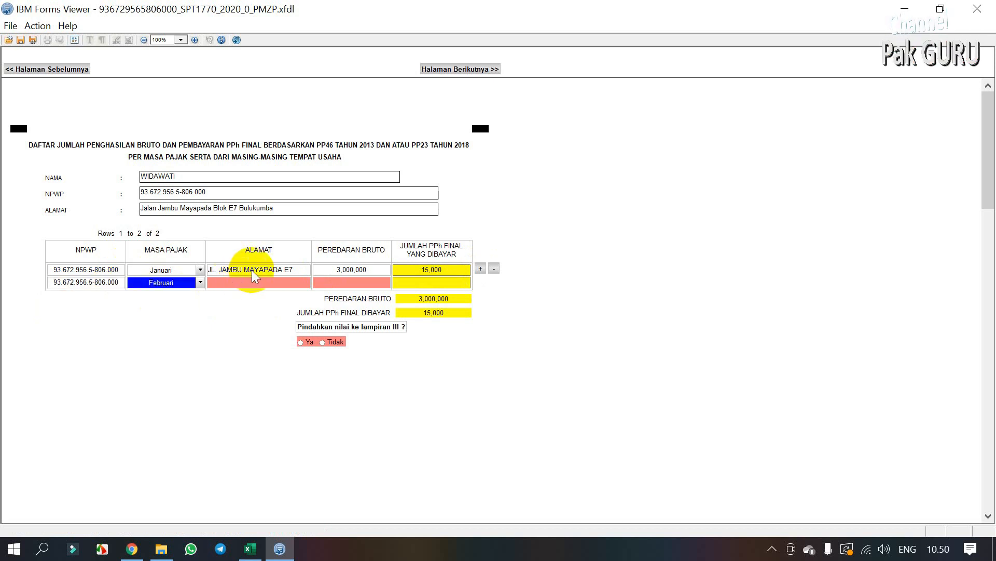
{"action": "key", "text": "Tab"}
{"action": "key", "text": "Tab"}
{"action": "key", "text": "ctrl+c"}
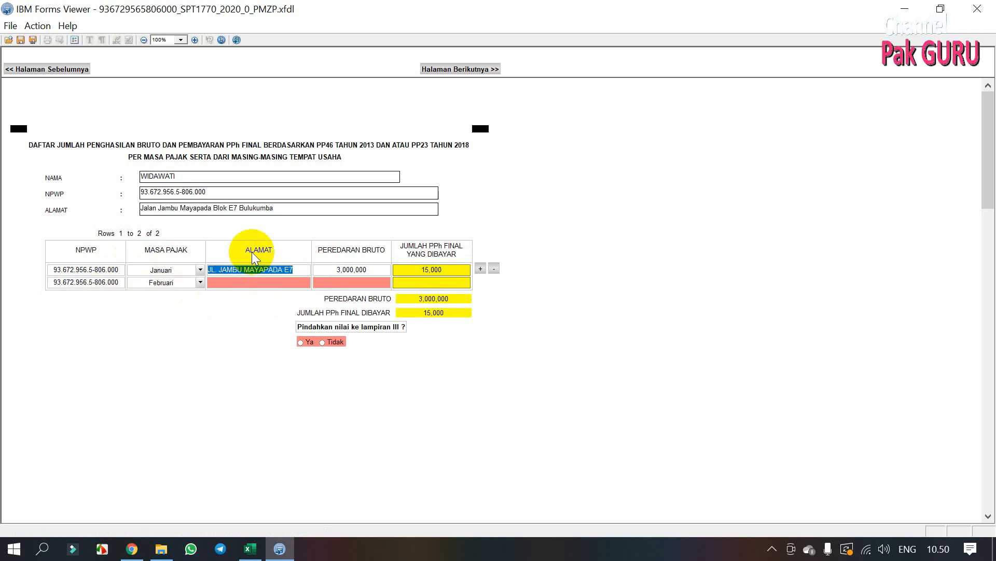
{"action": "left_click", "coordinate": [242, 285]}
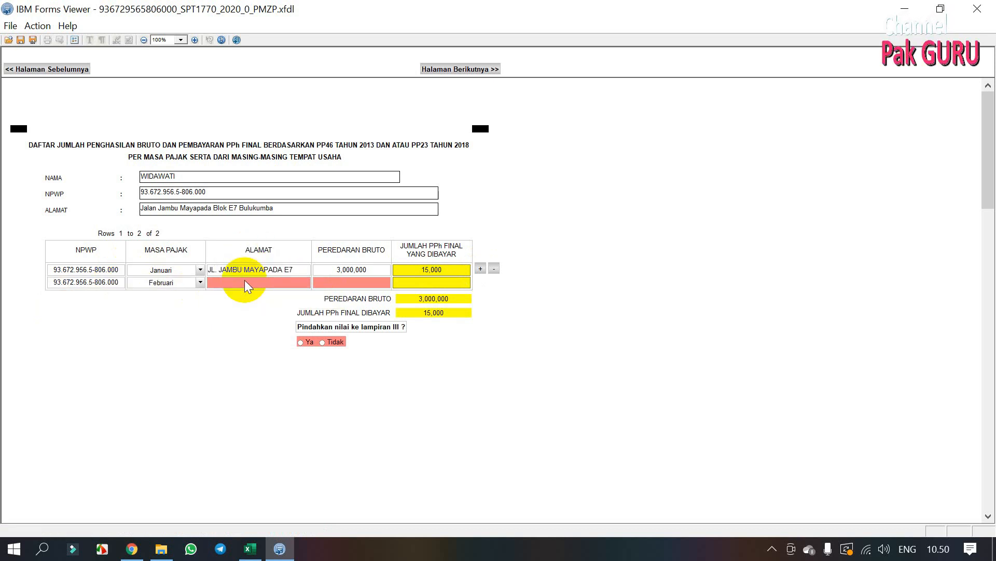
{"action": "key", "text": "ctrl+v"}
{"action": "left_click", "coordinate": [344, 282]}
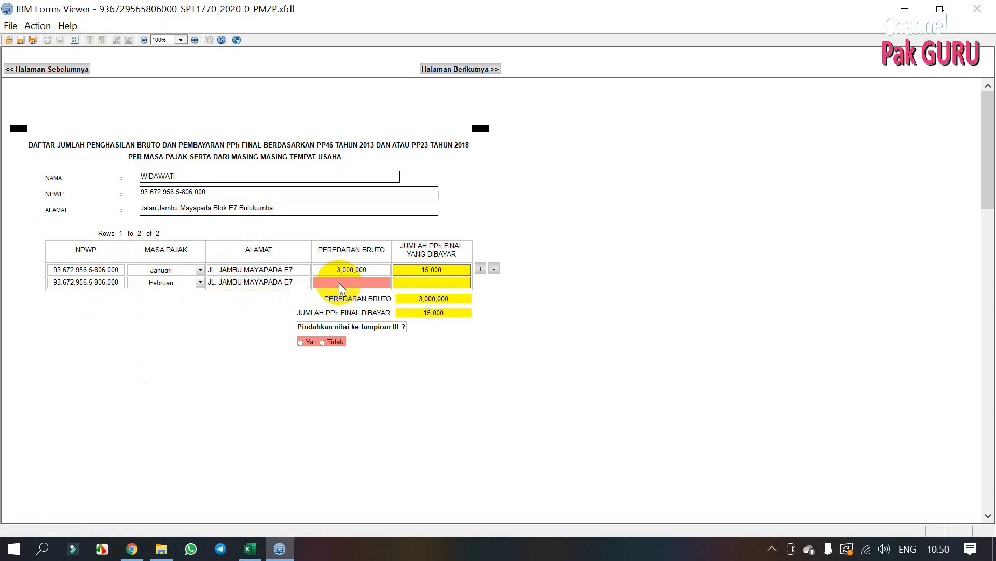
{"action": "type", "text": "3000000"}
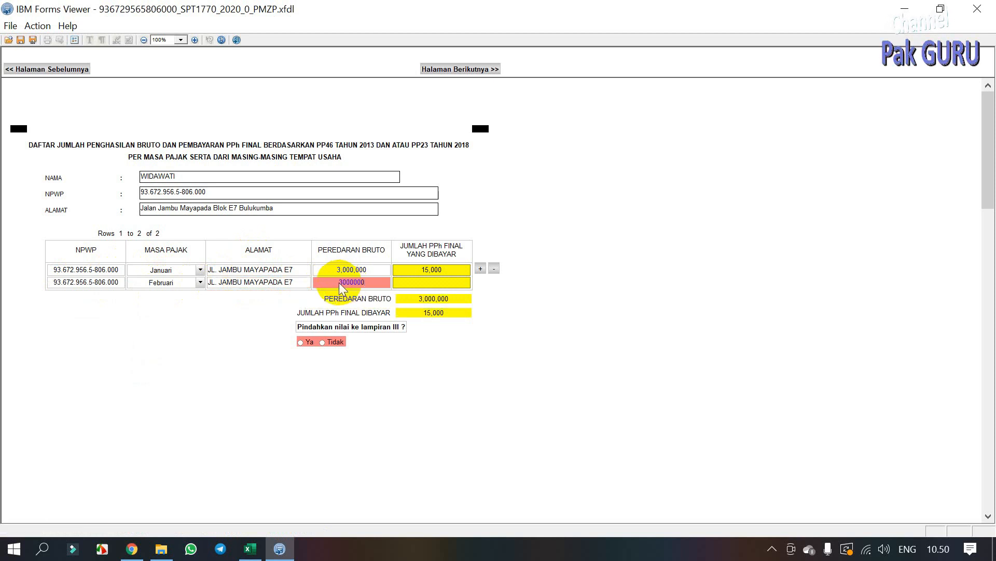
{"action": "left_click", "coordinate": [425, 283]}
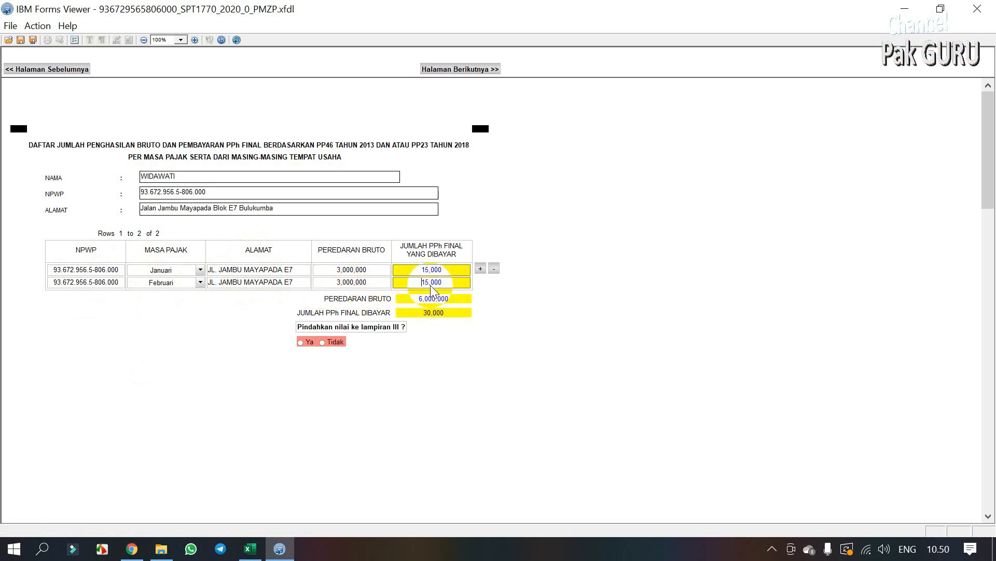
Step: Add a third row, copying the NPWP and choosing Maret as the tax month
{"action": "left_click", "coordinate": [481, 269]}
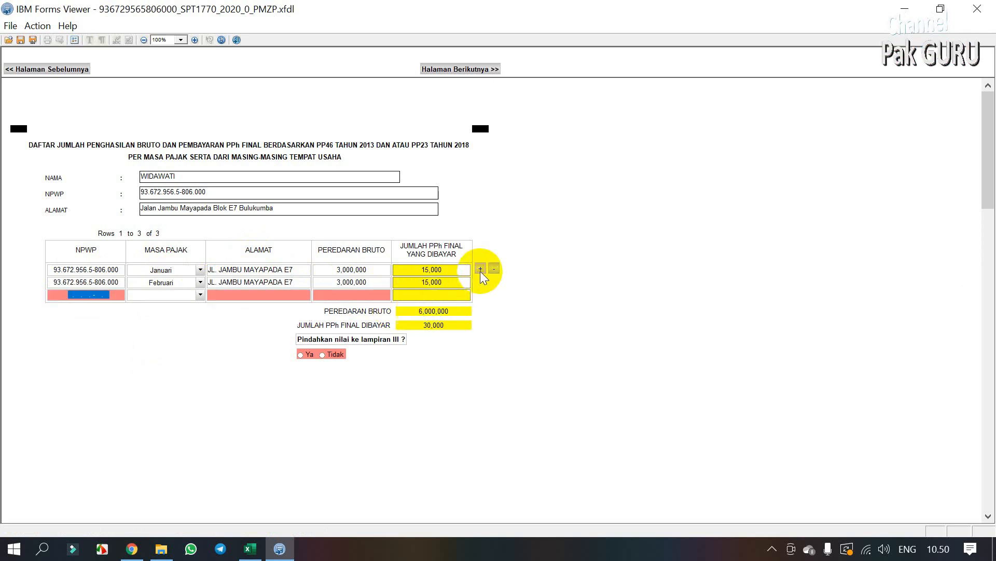
{"action": "key", "text": "ctrl+a"}
{"action": "left_click", "coordinate": [117, 285]}
{"action": "key", "text": "ctrl+a"}
{"action": "key", "text": "ctrl+c"}
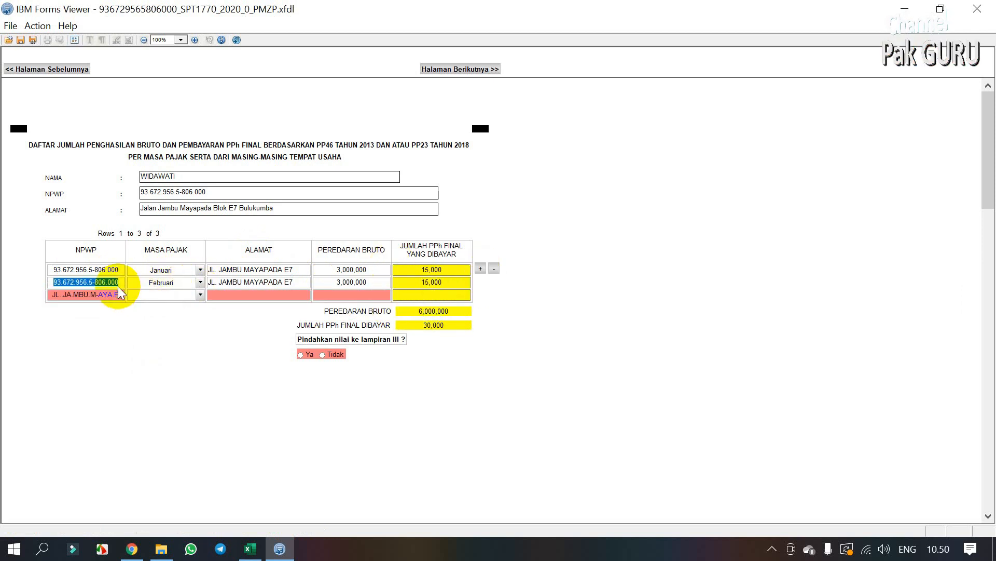
{"action": "left_click", "coordinate": [106, 295]}
{"action": "key", "text": "ctrl+a"}
{"action": "key", "text": "ctrl+v"}
{"action": "left_click", "coordinate": [159, 295]}
Step: Copy the address into the new rows and enter 3,000,000 gross turnover for Maret and April
{"action": "left_click", "coordinate": [149, 322]}
{"action": "left_click", "coordinate": [262, 282]}
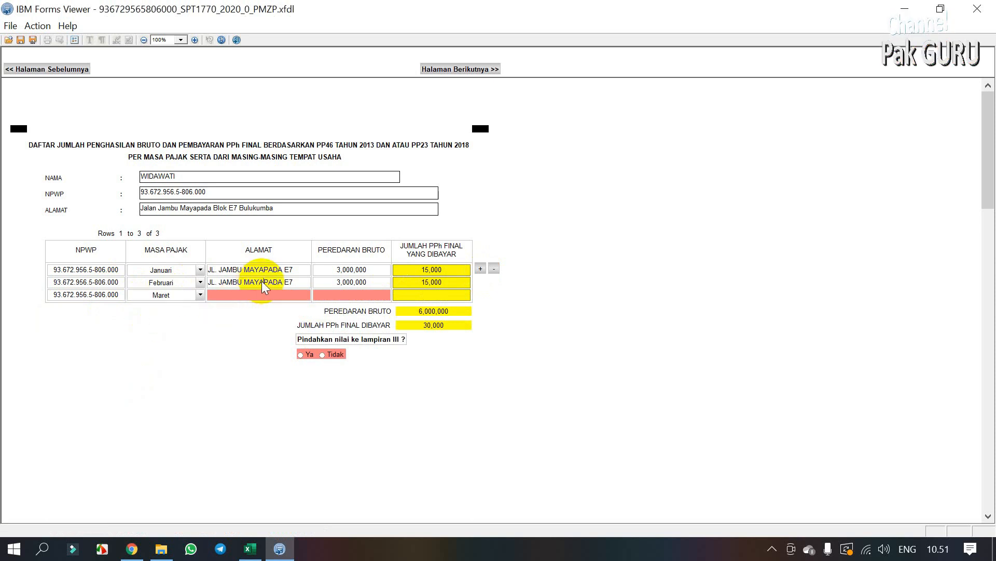
{"action": "key", "text": "ctrl+a"}
{"action": "key", "text": "ctrl+c"}
{"action": "left_click", "coordinate": [266, 295]}
{"action": "key", "text": "ctrl+v"}
{"action": "left_click", "coordinate": [346, 294]}
{"action": "type", "text": "3000000"}
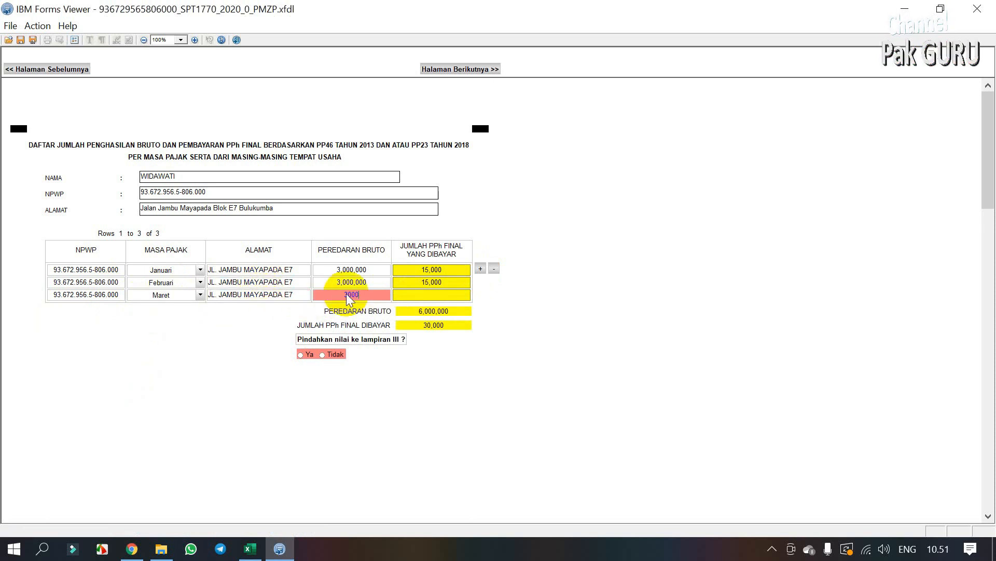
{"action": "type", "text": "yapada E7"}
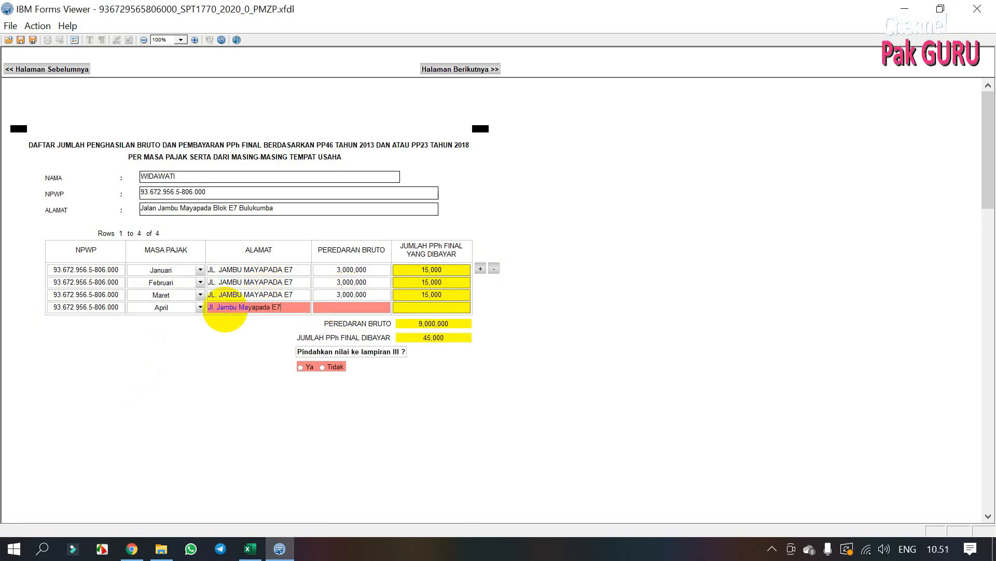
{"action": "key", "text": "Tab"}
{"action": "type", "text": "3000000"}
{"action": "key", "text": "Tab"}
Step: Add a fifth row with Mei as the tax month and begin its address
{"action": "left_click", "coordinate": [481, 268]}
{"action": "key", "text": "Caps_Lock"}
{"action": "left_click", "coordinate": [200, 319]}
{"action": "left_click", "coordinate": [140, 369]}
{"action": "left_click", "coordinate": [259, 319]}
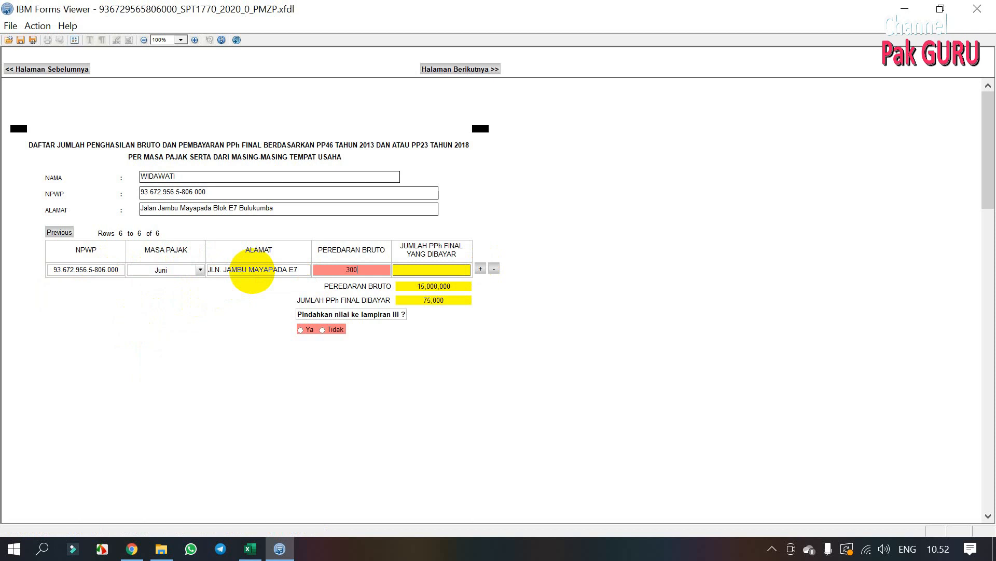
{"action": "type", "text": "0000"}
{"action": "key", "text": "Tab"}
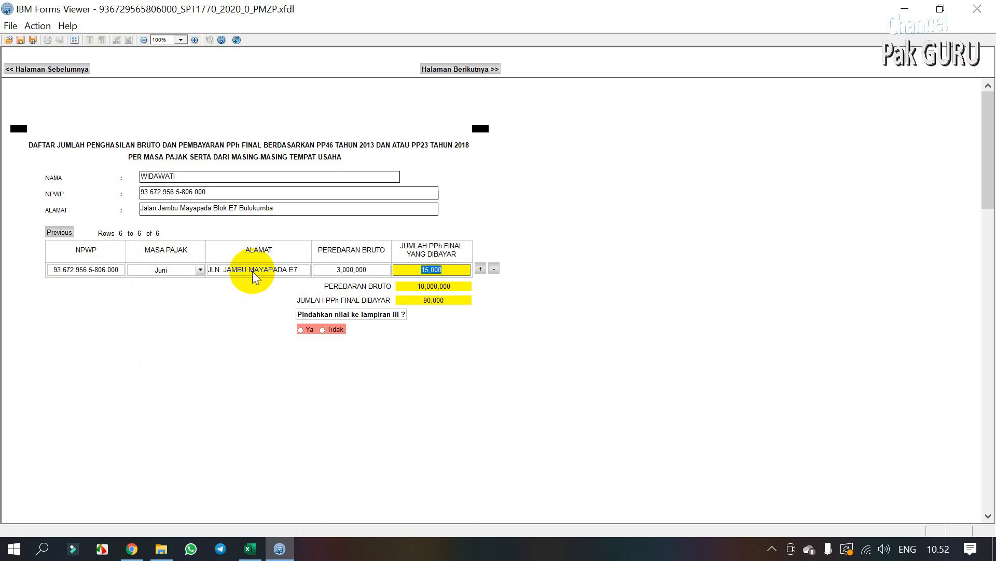
{"action": "left_click", "coordinate": [481, 268]}
{"action": "left_click", "coordinate": [200, 281]}
{"action": "left_click", "coordinate": [140, 343]}
{"action": "left_click", "coordinate": [249, 283]}
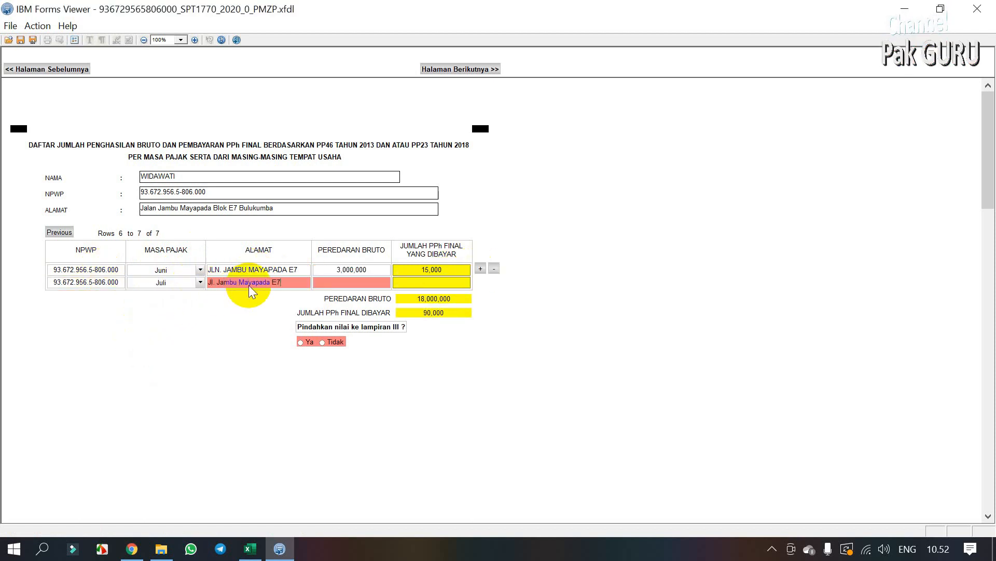
{"action": "left_click", "coordinate": [221, 270]}
{"action": "key", "text": "BackSpace"}
{"action": "left_click", "coordinate": [351, 282]}
{"action": "type", "text": "3000000"}
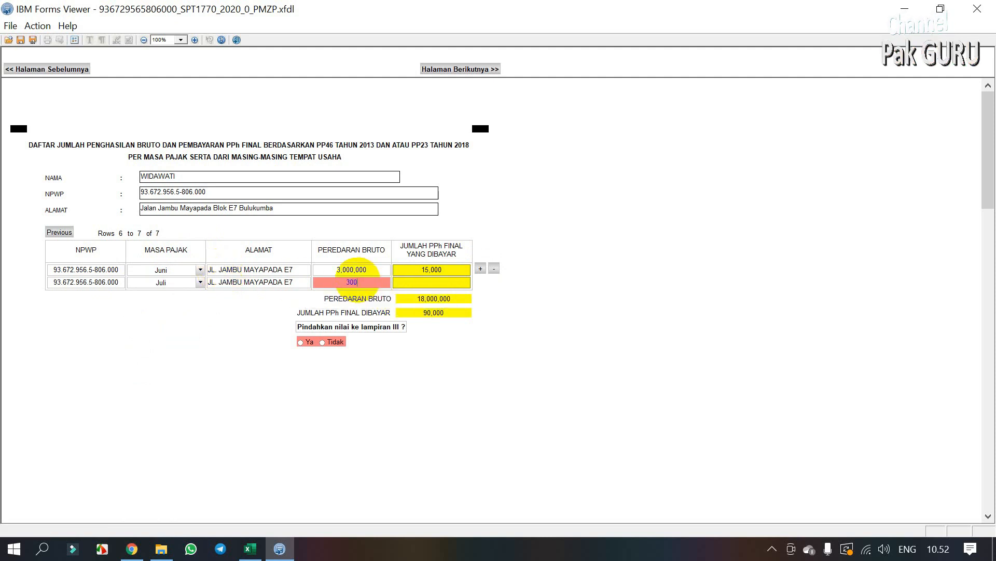
{"action": "key", "text": "Tab"}
{"action": "left_click", "coordinate": [481, 268]}
{"action": "left_click", "coordinate": [161, 296]}
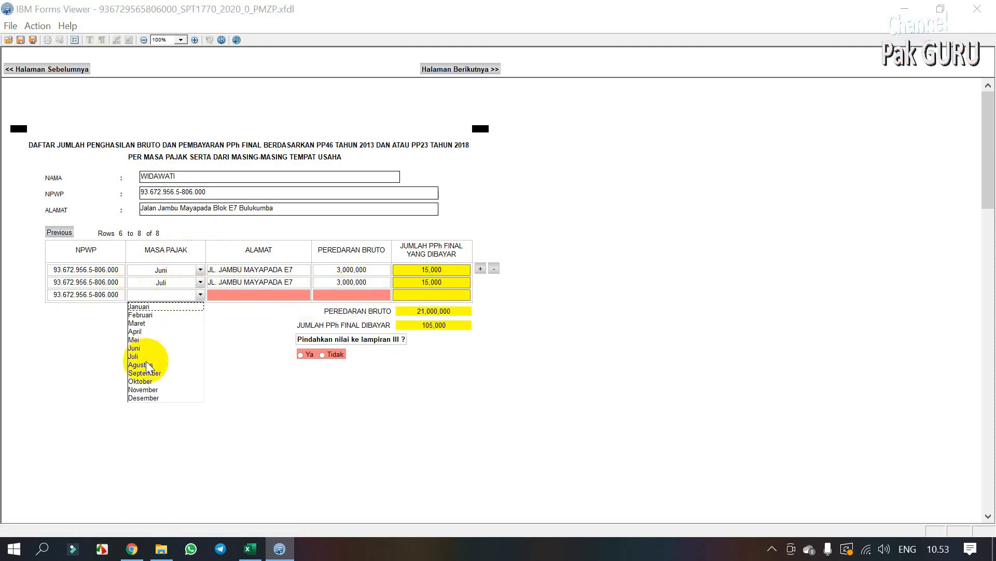
{"action": "left_click", "coordinate": [143, 363]}
{"action": "left_click", "coordinate": [249, 295]}
{"action": "key", "text": "Tab"}
{"action": "type", "text": "3000000"}
{"action": "key", "text": "Tab"}
{"action": "left_click", "coordinate": [480, 269]}
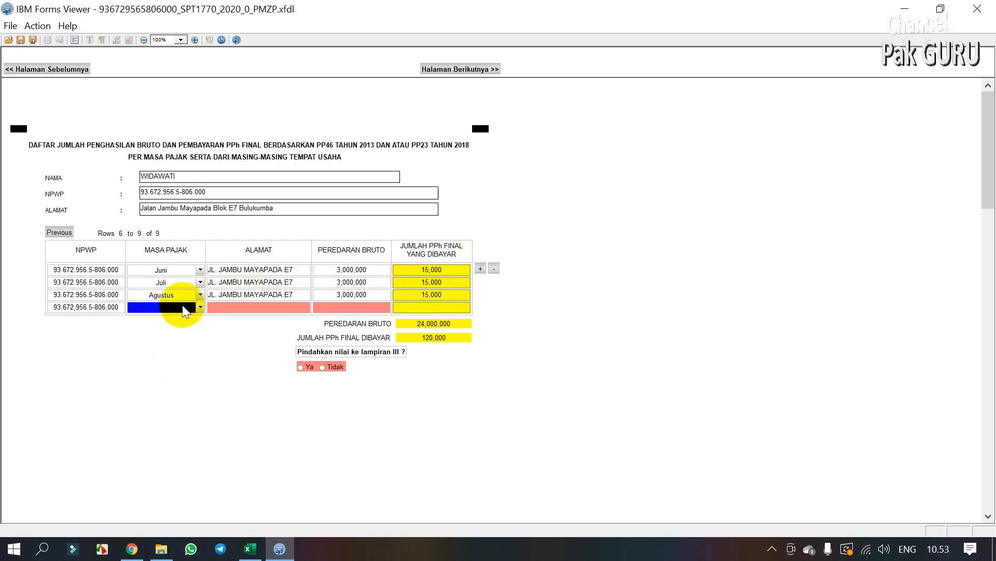
{"action": "left_click", "coordinate": [176, 307]}
{"action": "left_click", "coordinate": [151, 382]}
{"action": "left_click", "coordinate": [261, 307]}
{"action": "type", "text": "Jal"}
{"action": "key", "text": "BackSpace"}
{"action": "key", "text": "BackSpace"}
{"action": "key", "text": "Tab"}
{"action": "type", "text": "3,000,000"}
{"action": "key", "text": "Tab"}
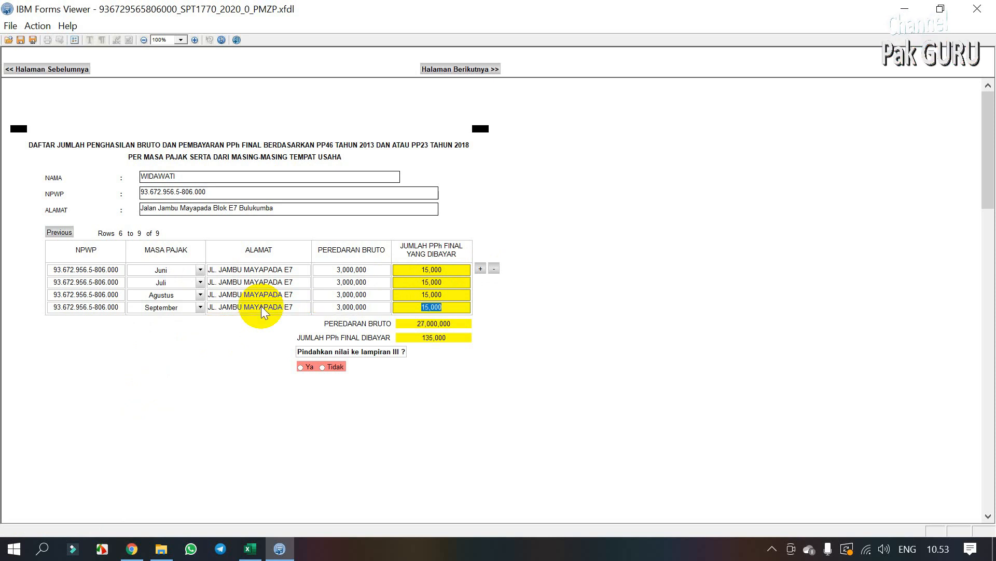
{"action": "left_click", "coordinate": [481, 268]}
{"action": "left_click", "coordinate": [200, 319]}
{"action": "left_click", "coordinate": [210, 356]}
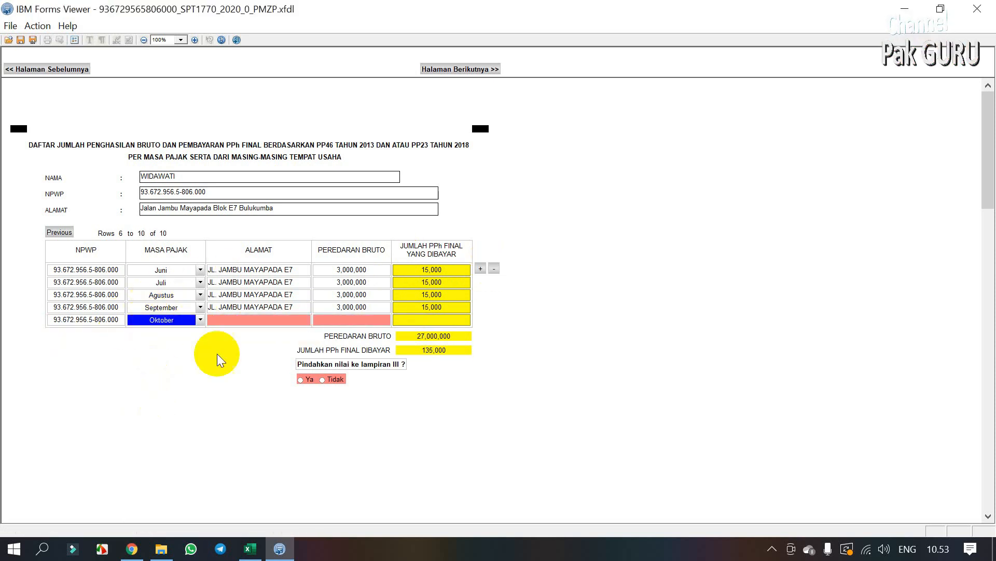
{"action": "left_click", "coordinate": [234, 320]}
{"action": "key", "text": "Tab"}
{"action": "type", "text": "3000000"}
{"action": "key", "text": "Tab"}
{"action": "left_click", "coordinate": [481, 268]}
{"action": "left_click", "coordinate": [200, 270]}
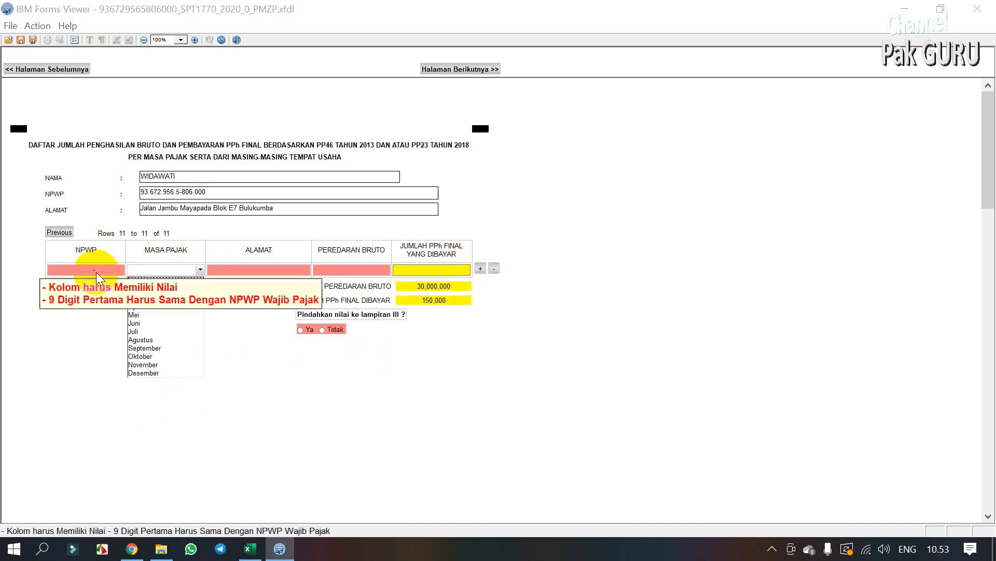
{"action": "left_click", "coordinate": [200, 271]}
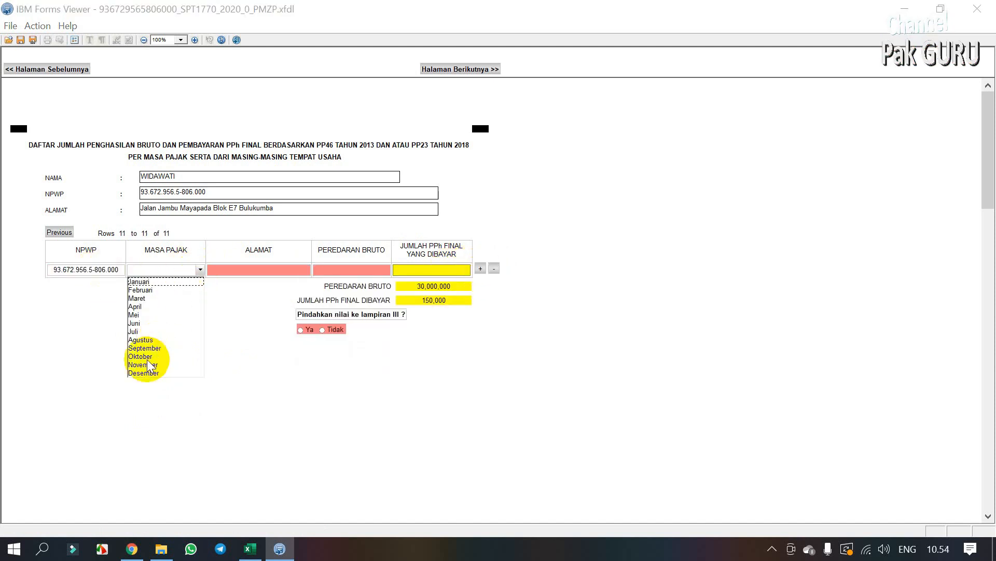
{"action": "left_click", "coordinate": [145, 364]}
{"action": "left_click", "coordinate": [262, 270]}
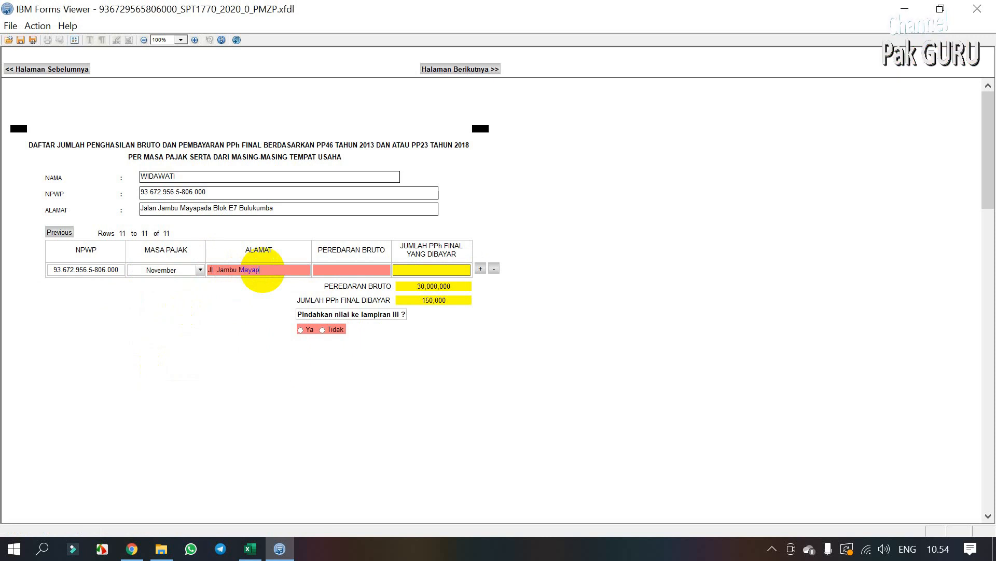
{"action": "key", "text": "Tab"}
{"action": "type", "text": "3000000"}
{"action": "key", "text": "Tab"}
Step: Add a Desember row at 3,000,000 turnover and answer Ya to moving values to lampiran III
{"action": "left_click", "coordinate": [480, 268]}
{"action": "key", "text": "Caps_Lock"}
{"action": "left_click", "coordinate": [161, 282]}
{"action": "left_click", "coordinate": [145, 383]}
{"action": "left_click", "coordinate": [248, 283]}
{"action": "key", "text": "Tab"}
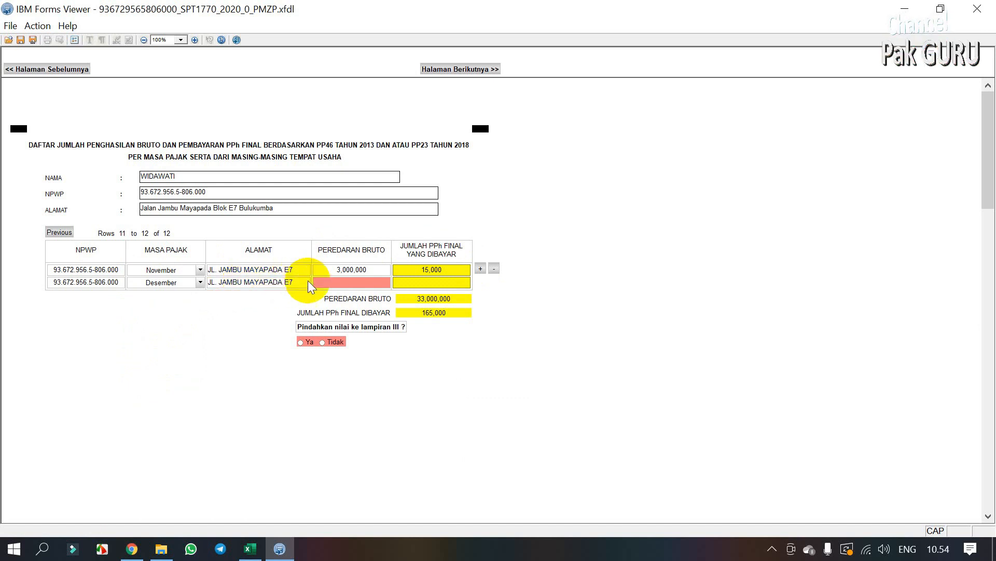
{"action": "type", "text": "3,000,000"}
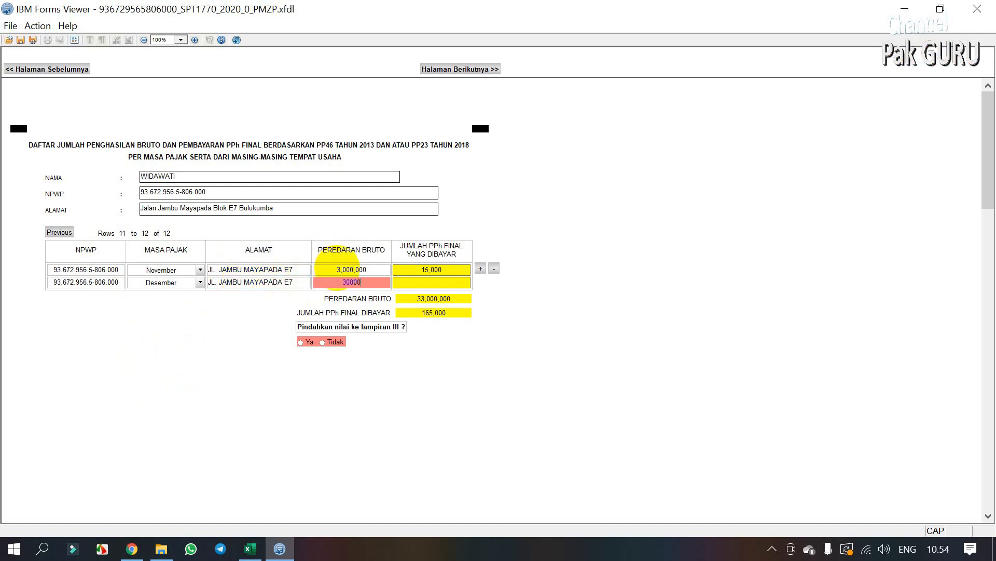
{"action": "key", "text": "Tab"}
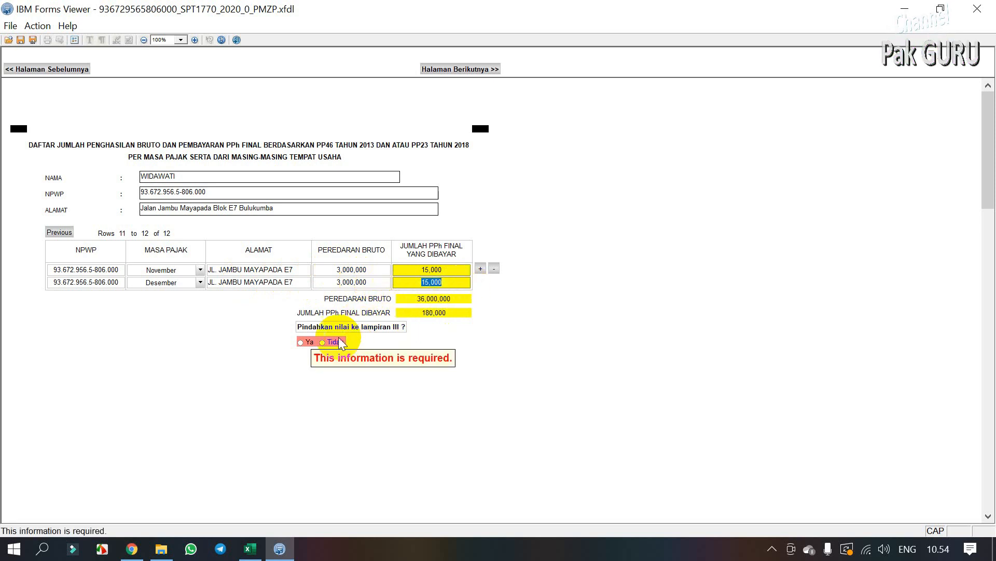
{"action": "left_click", "coordinate": [300, 343]}
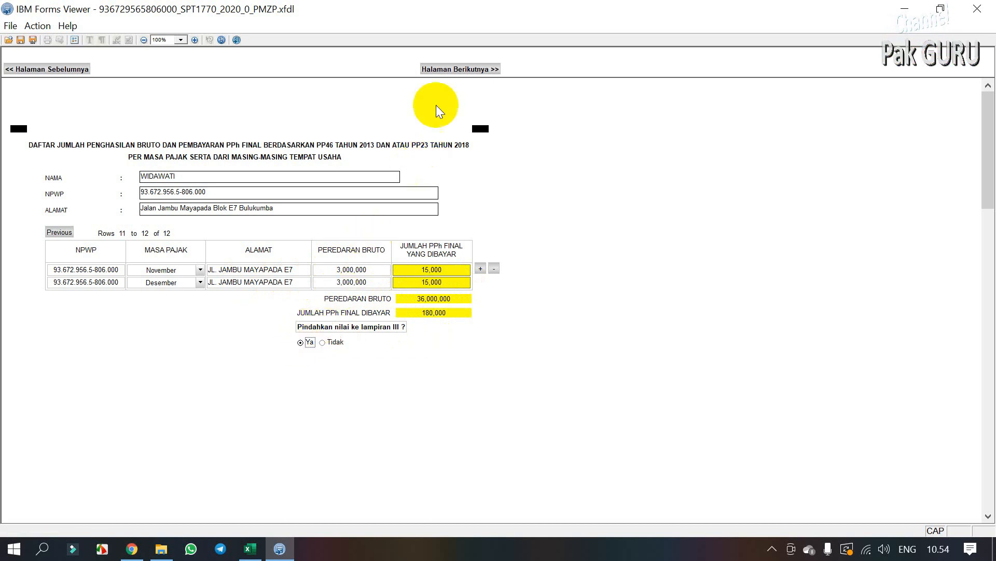
Step: Page forward through Lampiran II and Lampiran I to reach the main 1770 form
{"action": "left_click", "coordinate": [456, 69]}
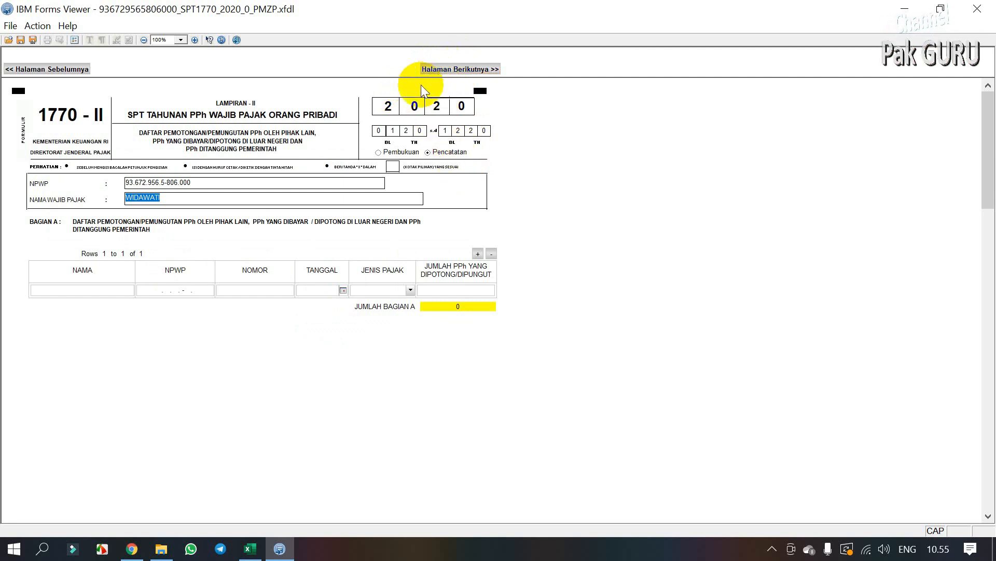
{"action": "left_click", "coordinate": [449, 71]}
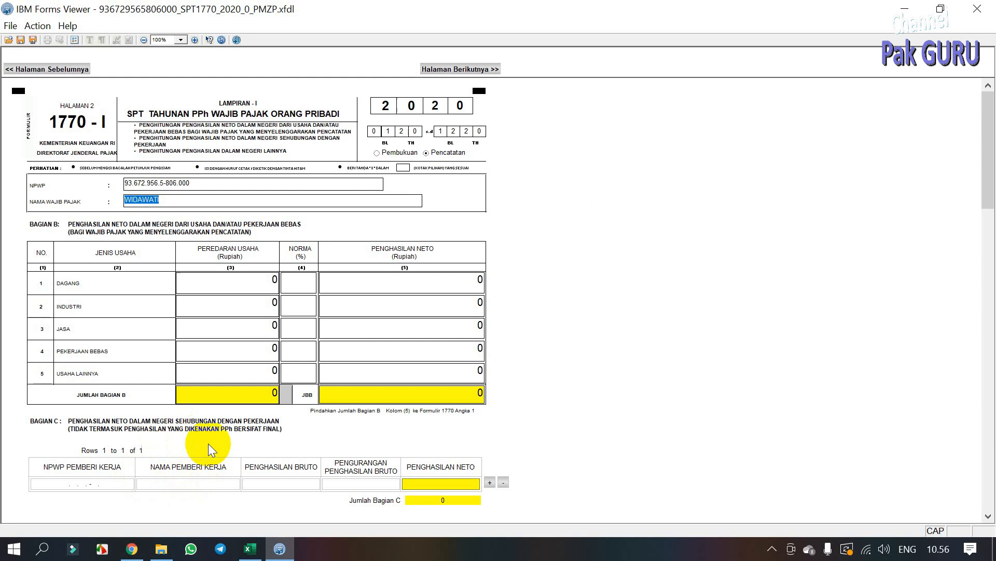
{"action": "left_click", "coordinate": [455, 69]}
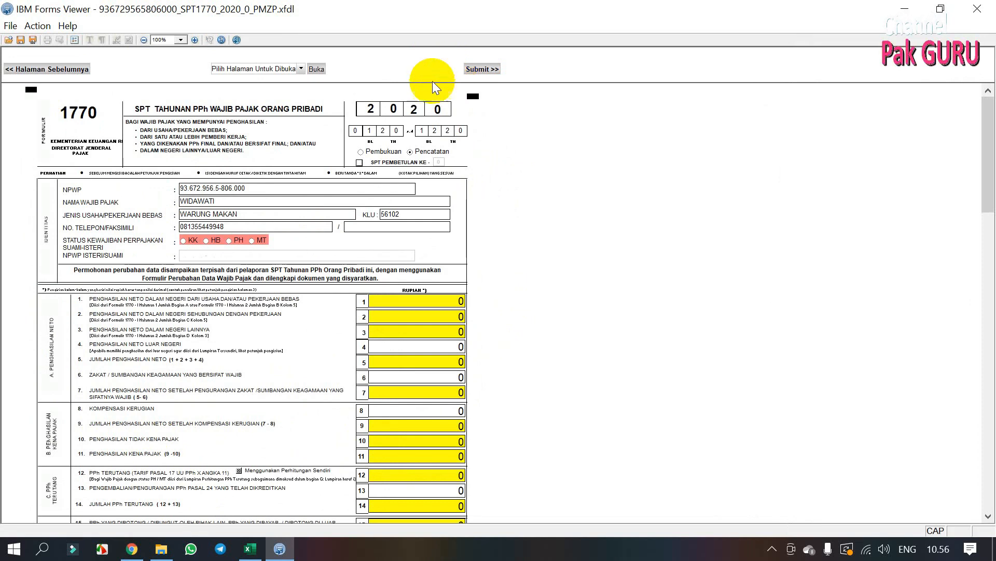
Step: Set the tax obligation status to KK and the non-taxable status to TK with 0 dependants
{"action": "left_click", "coordinate": [184, 241]}
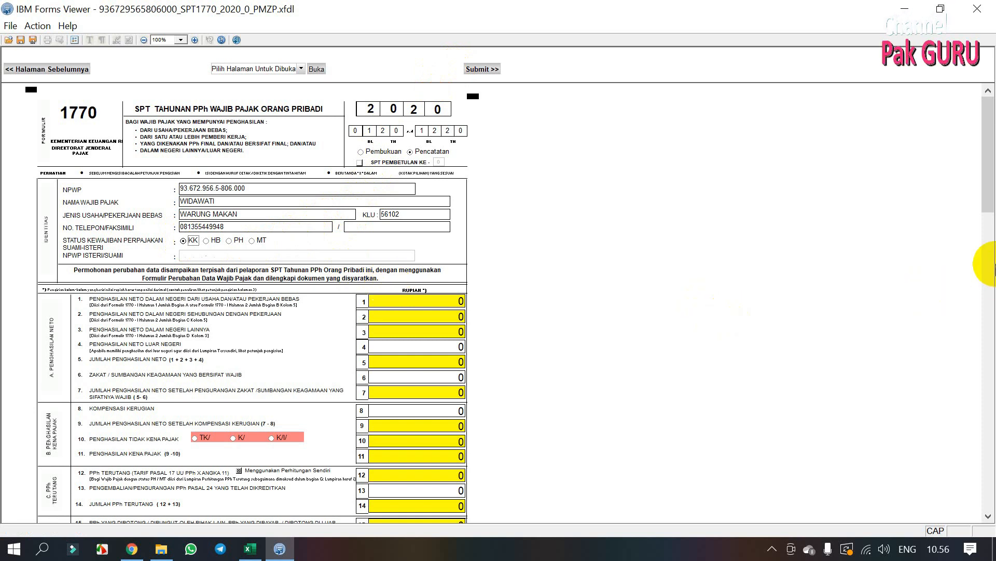
{"action": "left_click_drag", "start_coordinate": [986, 206], "coordinate": [973, 311]}
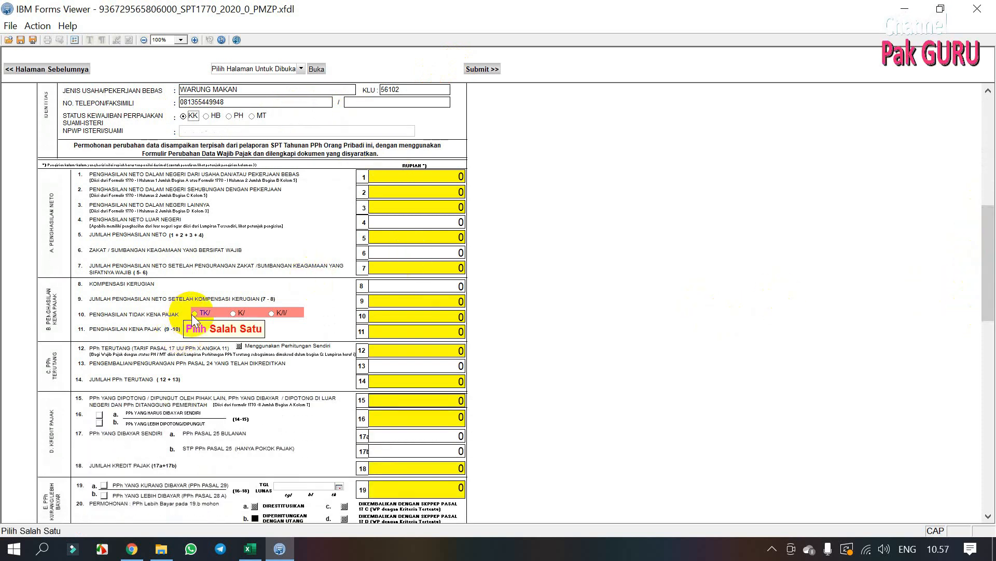
{"action": "left_click", "coordinate": [194, 314]}
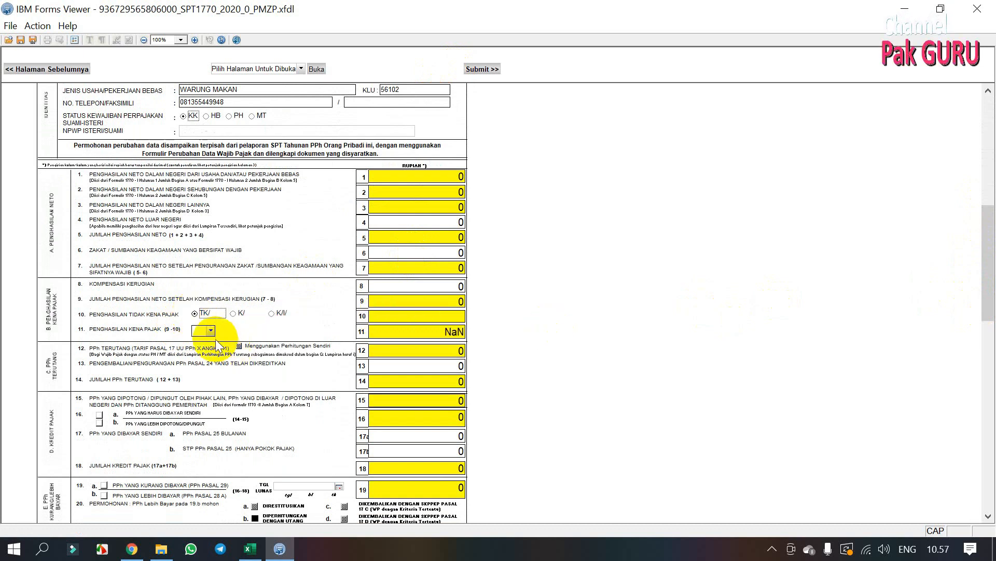
{"action": "left_click", "coordinate": [210, 330]}
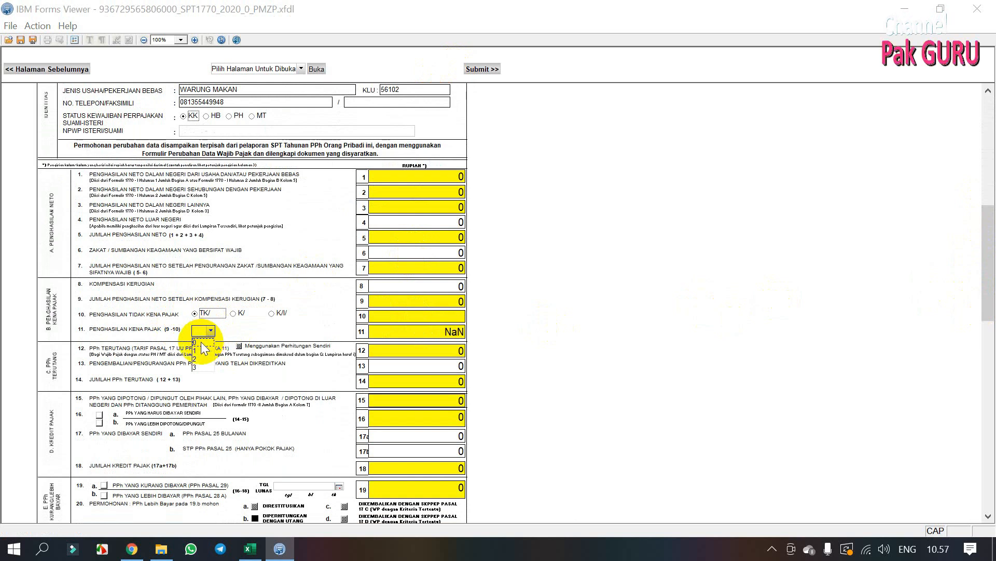
{"action": "left_click", "coordinate": [201, 342]}
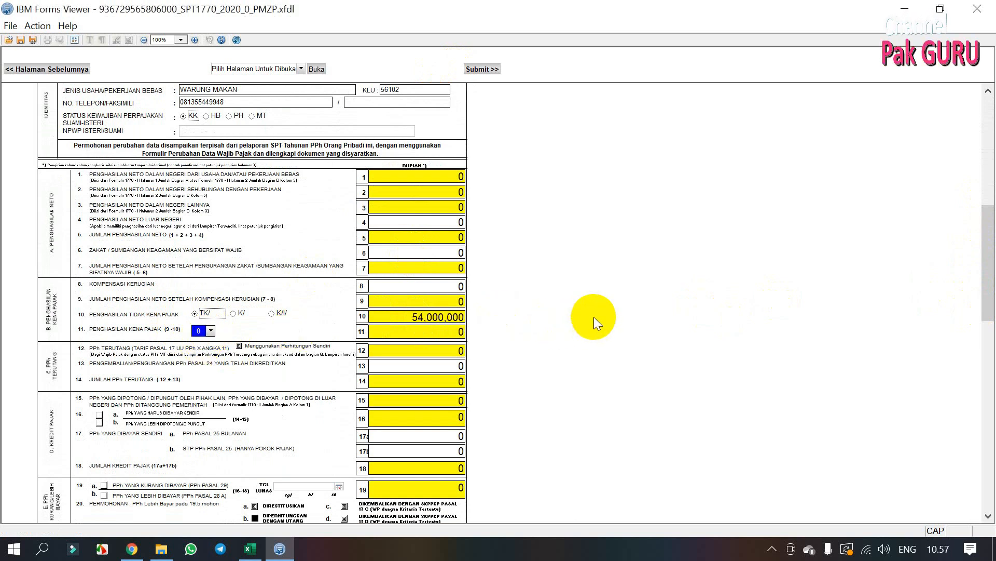
{"action": "left_click_drag", "start_coordinate": [988, 244], "coordinate": [961, 320]}
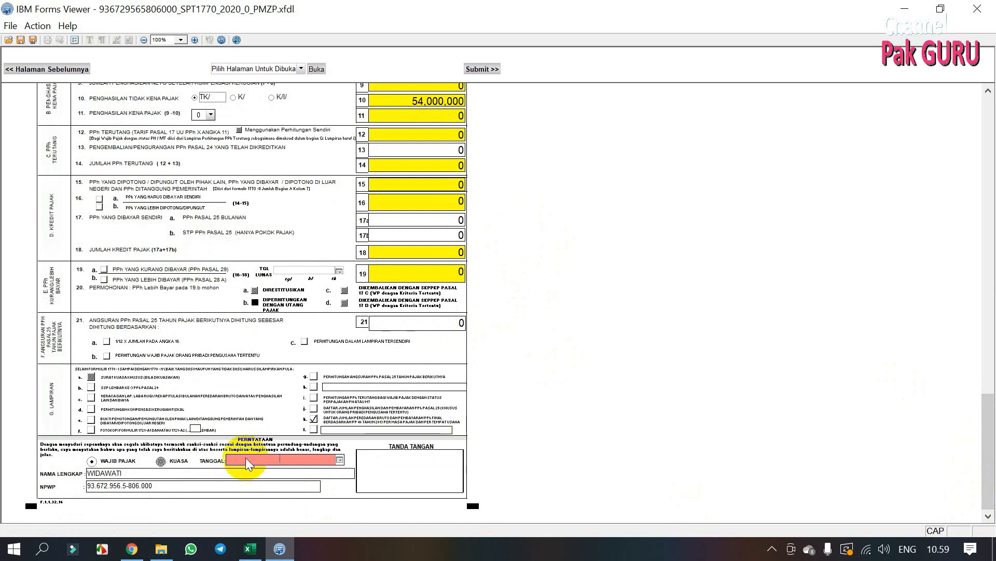
Step: Date the declaration 11 May 2021 and continue to the Submit Online page
{"action": "left_click", "coordinate": [339, 460]}
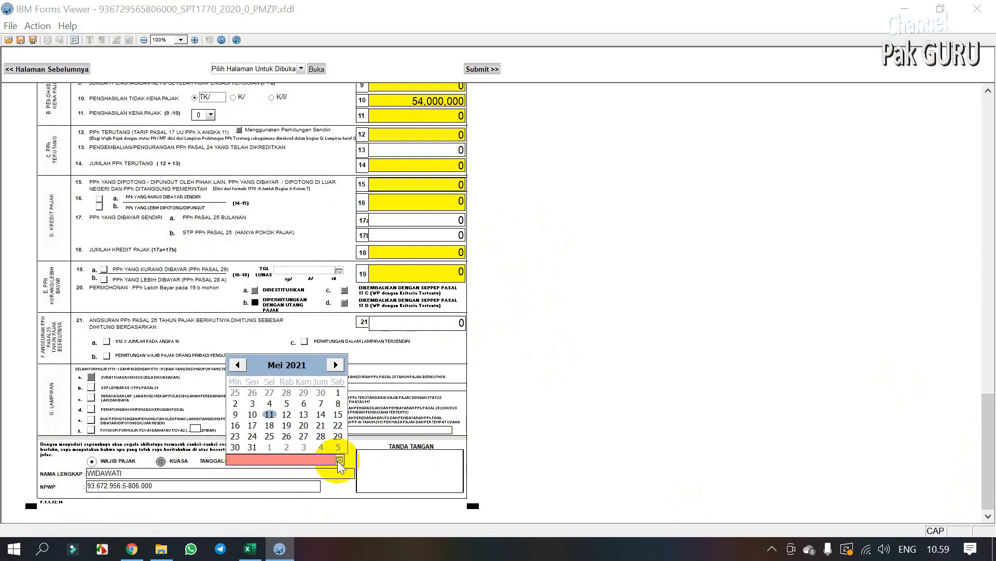
{"action": "left_click", "coordinate": [269, 415]}
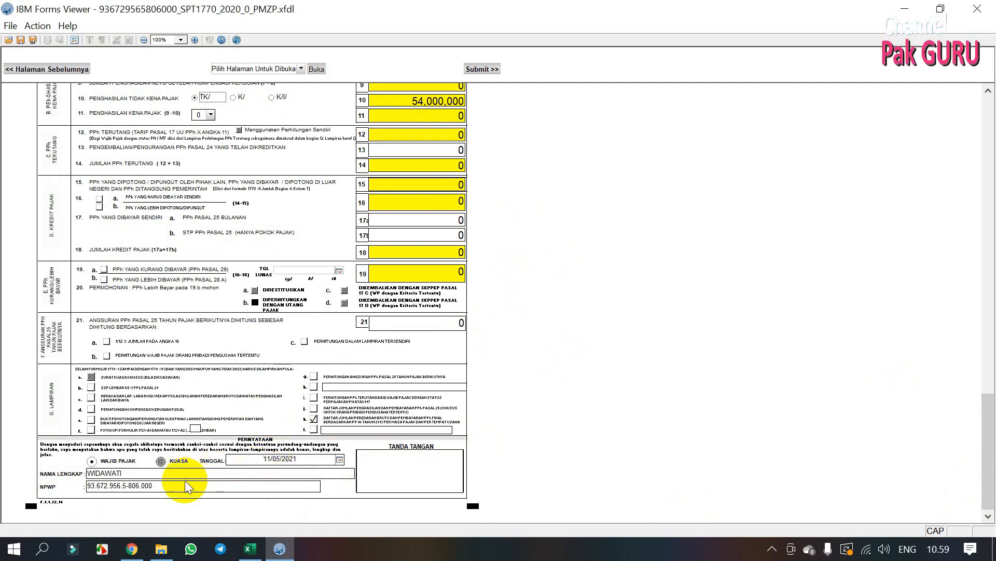
{"action": "left_click", "coordinate": [483, 71]}
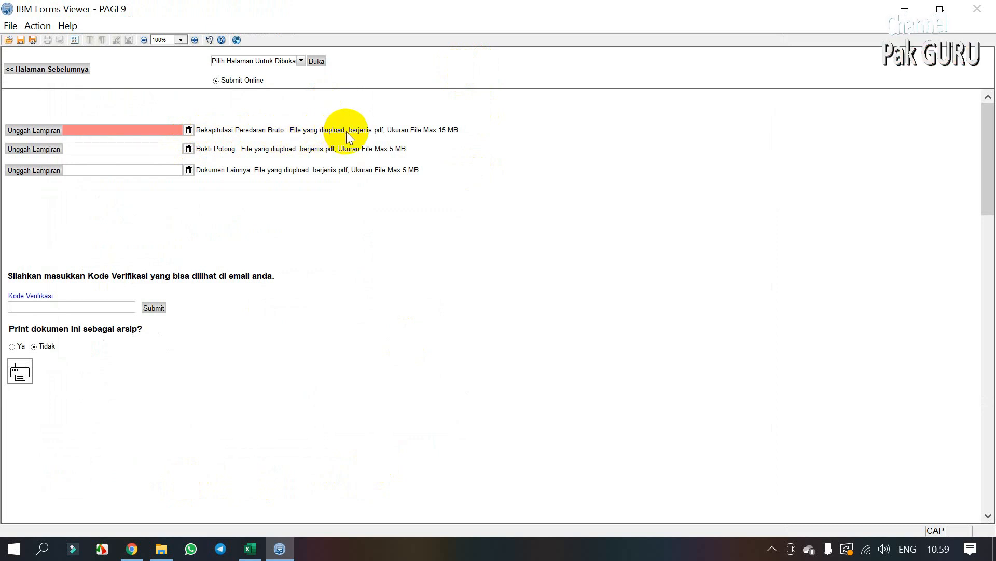
Step: Attach SPT 2020.pdf as the Rekapitulasi Peredaran Bruto file, then select the Kode Verifikasi box
{"action": "mouse_move", "coordinate": [139, 131]}
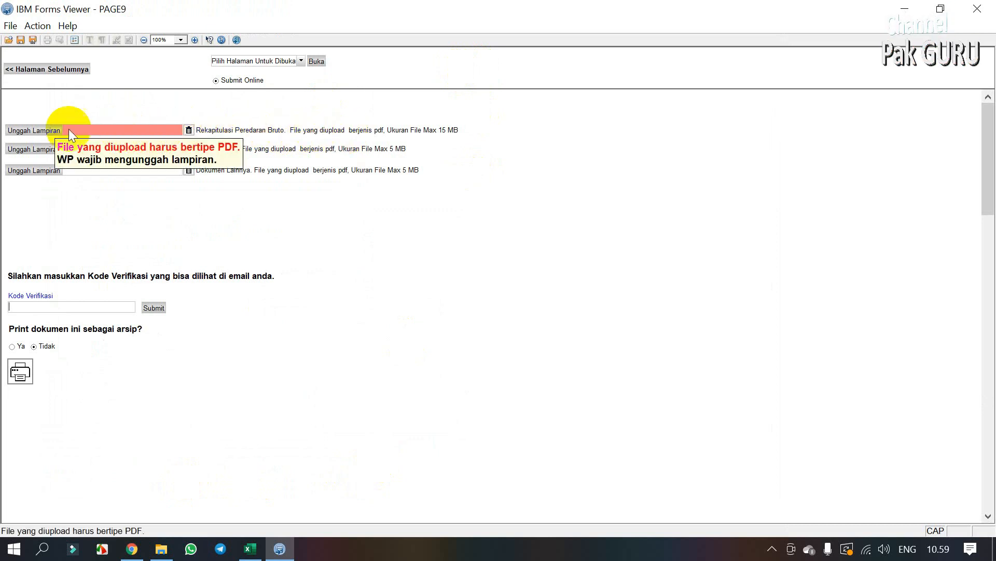
{"action": "left_click", "coordinate": [43, 129]}
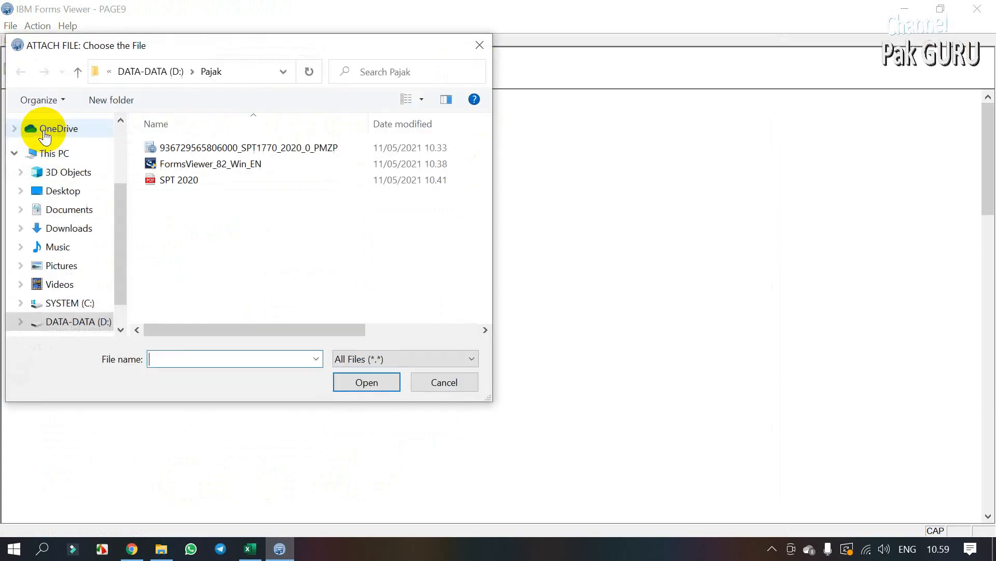
{"action": "left_click", "coordinate": [168, 179]}
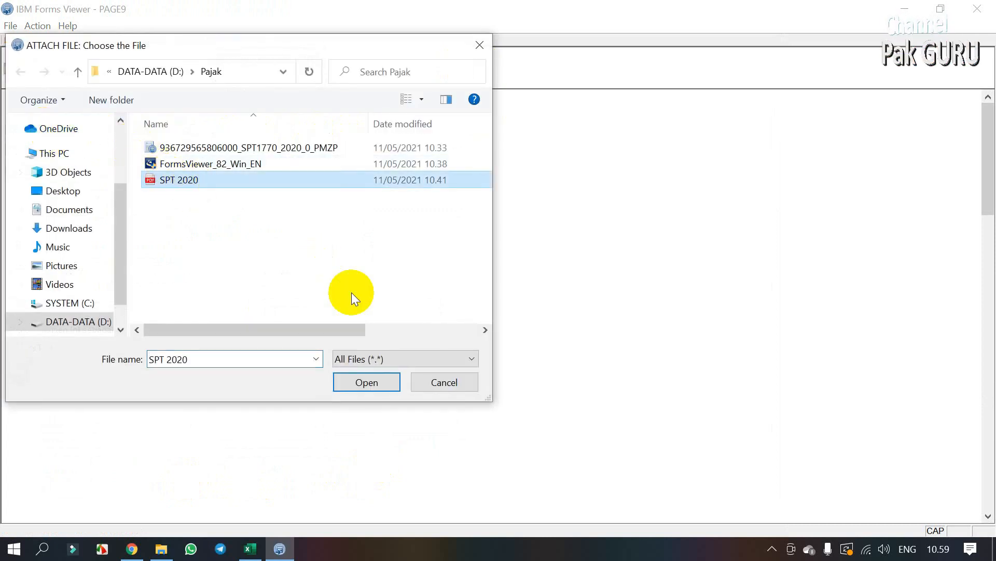
{"action": "left_click", "coordinate": [358, 383]}
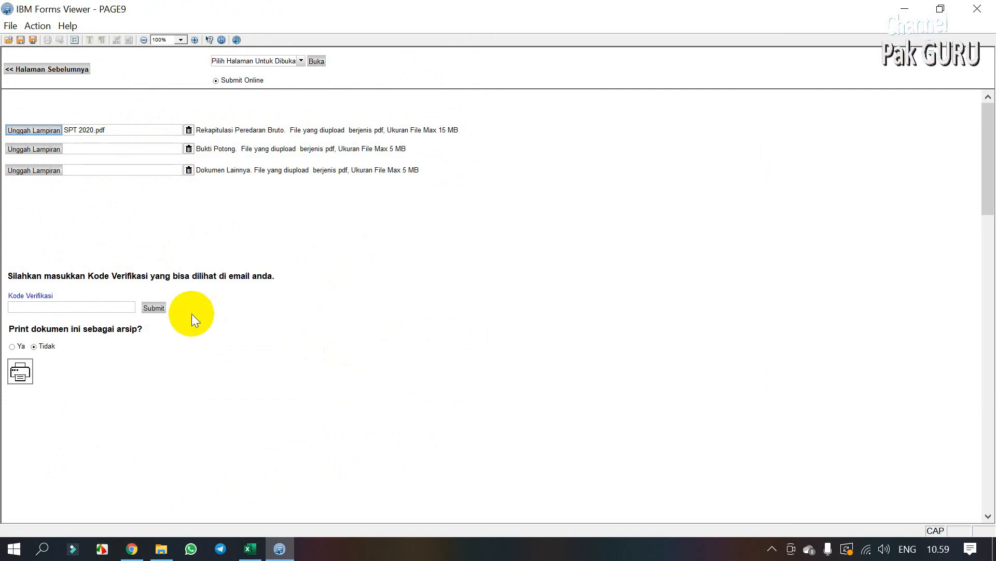
{"action": "left_click", "coordinate": [101, 305]}
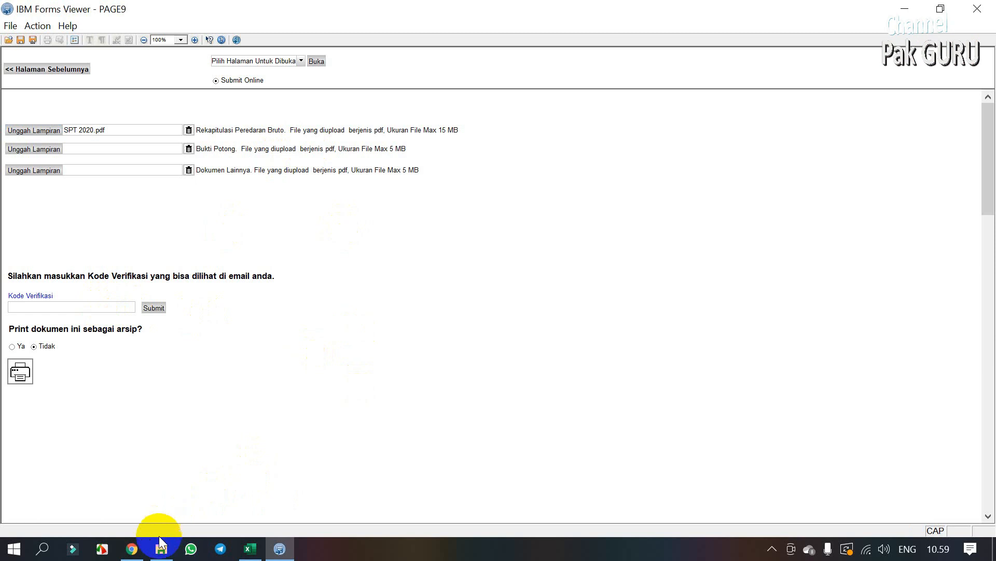
{"action": "mouse_move", "coordinate": [134, 552]}
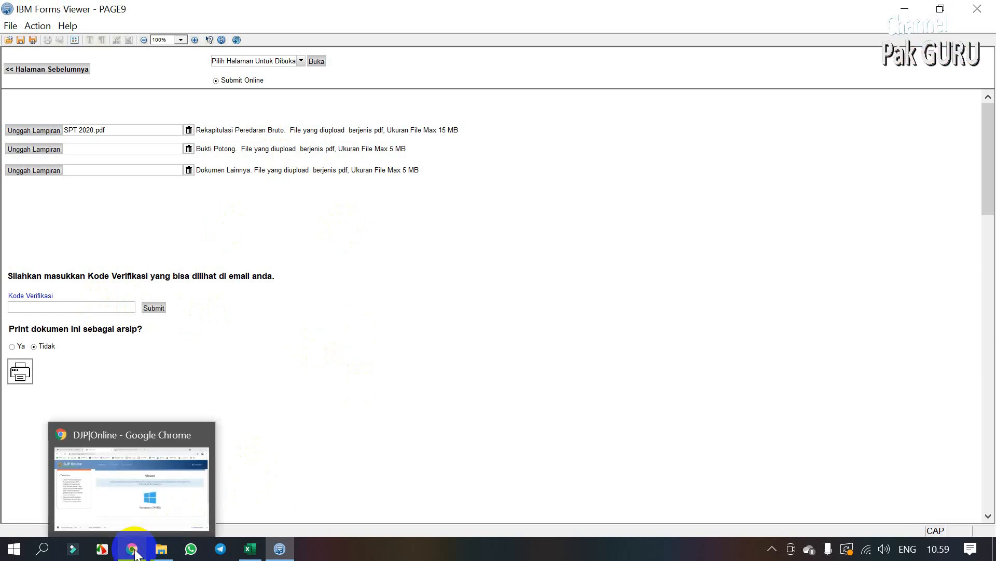
{"action": "left_click", "coordinate": [134, 552]}
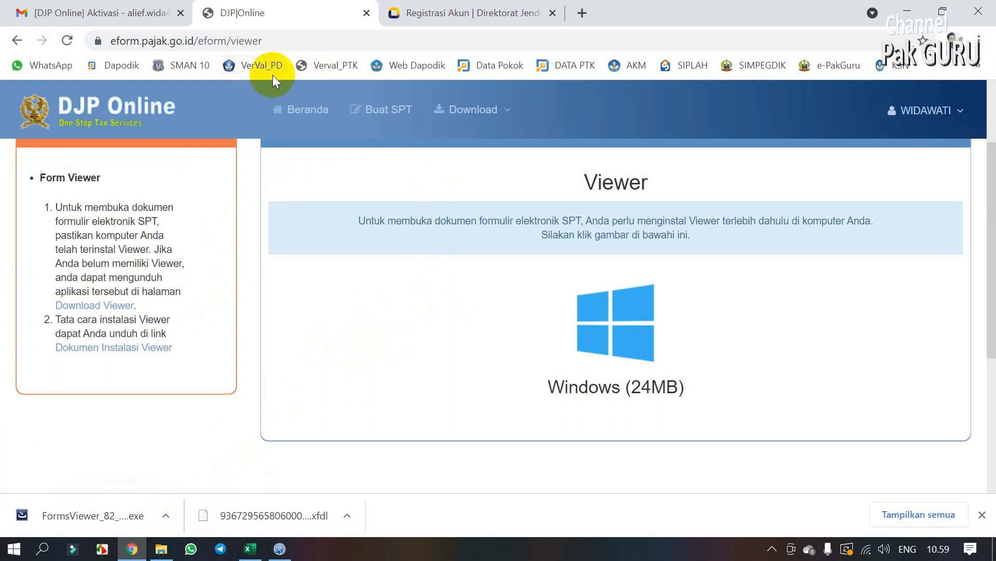
{"action": "left_click", "coordinate": [129, 15]}
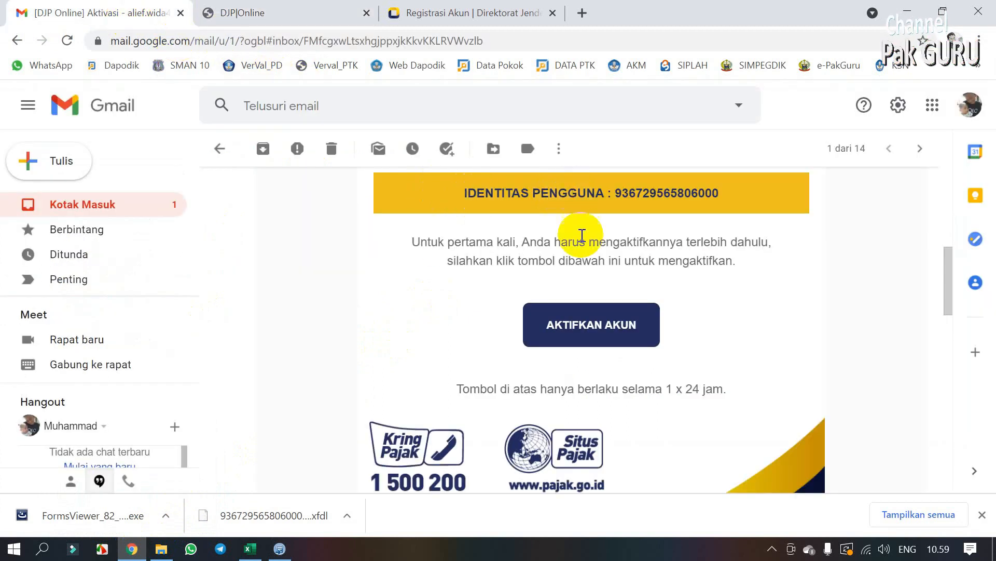
{"action": "left_click_drag", "start_coordinate": [949, 296], "coordinate": [945, 193]}
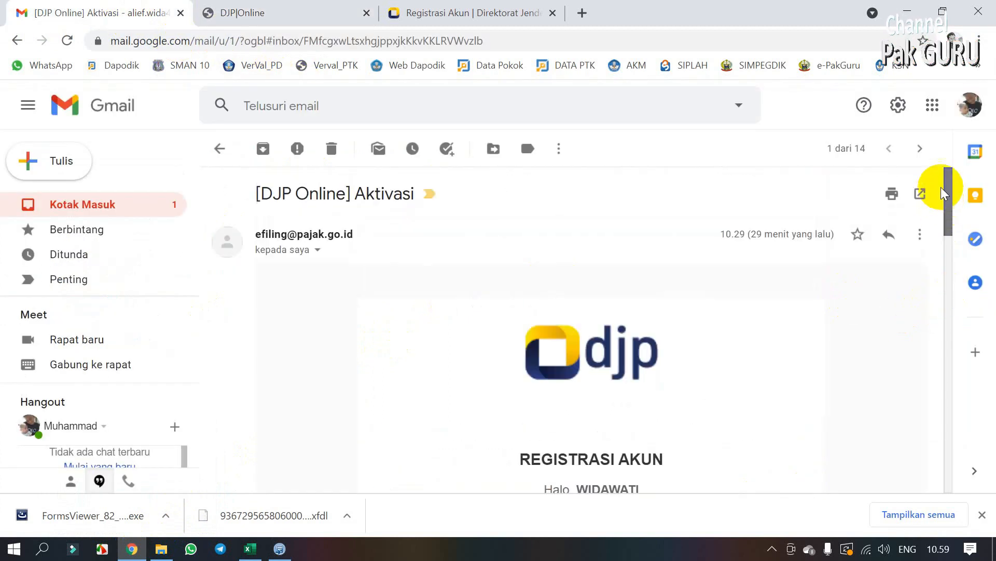
{"action": "left_click", "coordinate": [111, 212]}
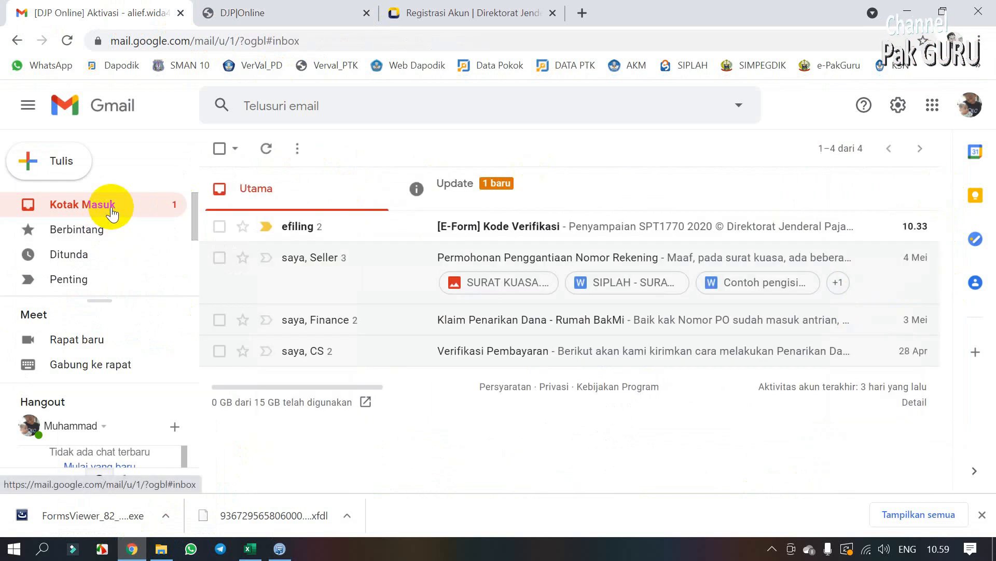
{"action": "left_click", "coordinate": [472, 229]}
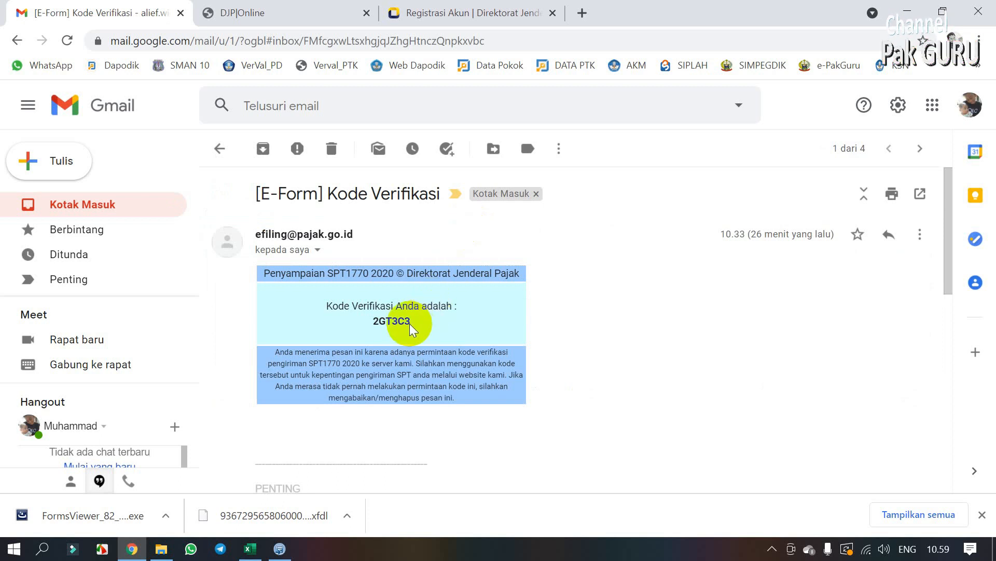
{"action": "left_click_drag", "start_coordinate": [409, 322], "coordinate": [373, 317]}
{"action": "key", "text": "ctrl+c"}
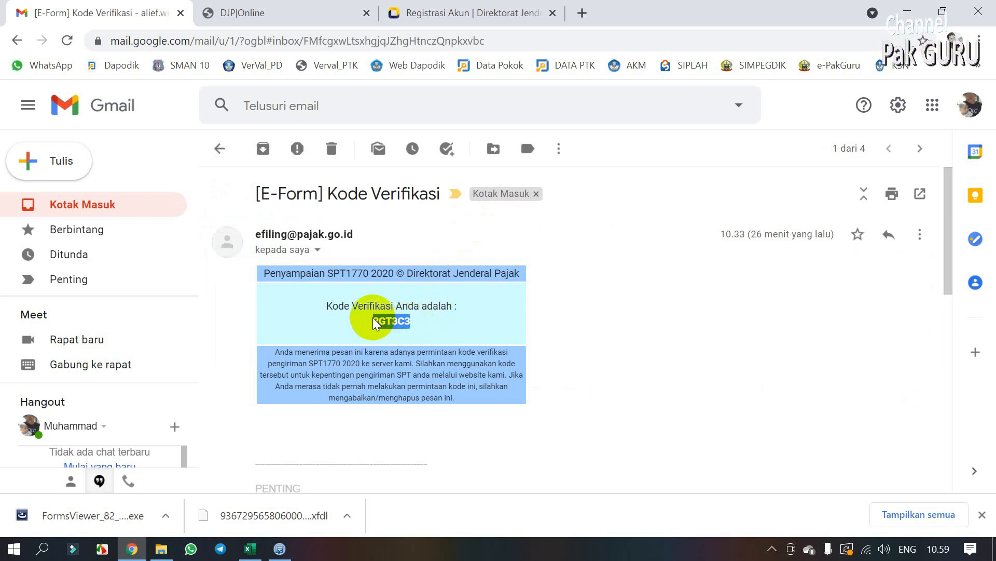
{"action": "left_click", "coordinate": [373, 318]}
Step: Paste the verification code into Kode Verifikasi, submit the SPT, and acknowledge the success message
{"action": "left_click", "coordinate": [280, 549]}
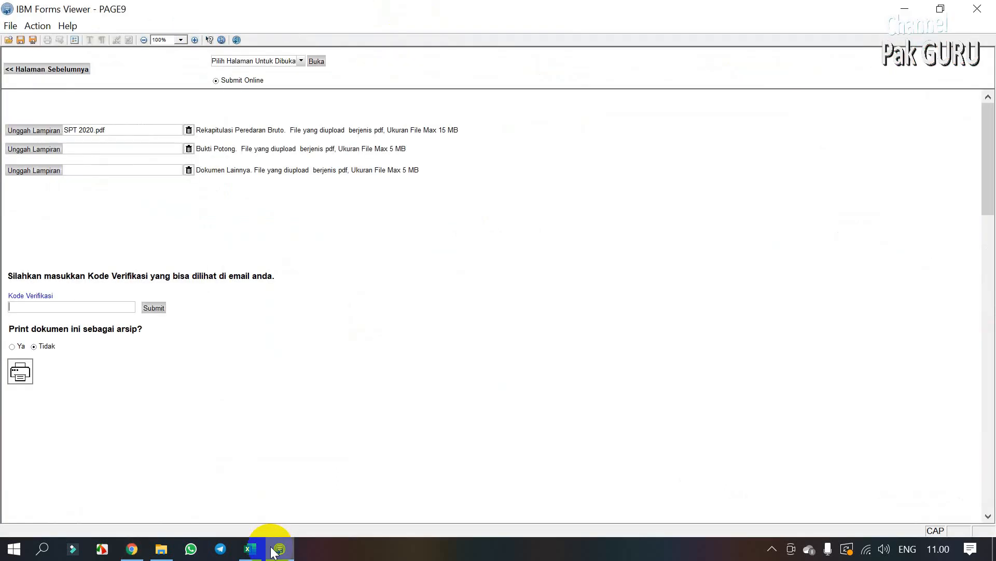
{"action": "key", "text": "ctrl+v"}
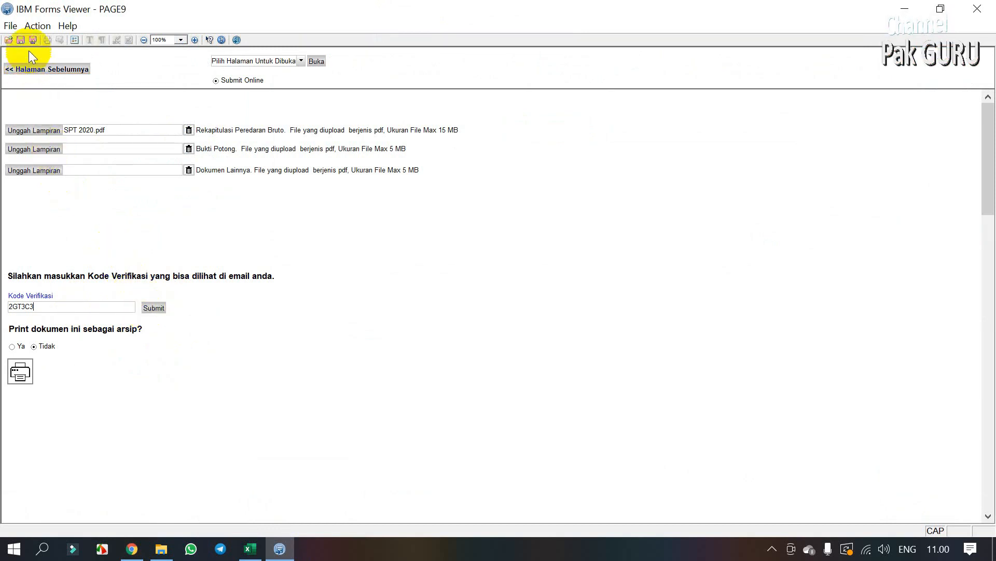
{"action": "left_click", "coordinate": [151, 308]}
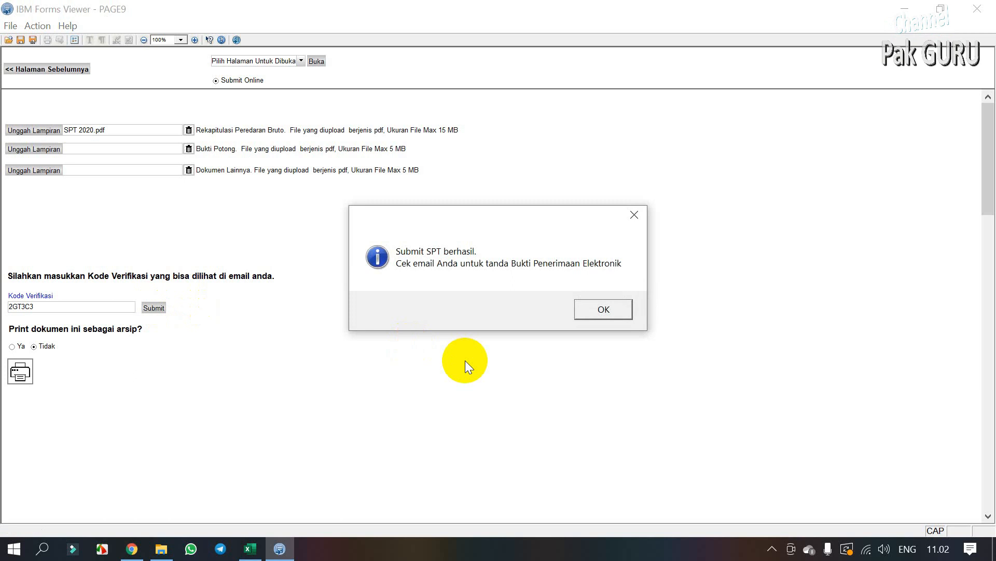
{"action": "left_click", "coordinate": [600, 308]}
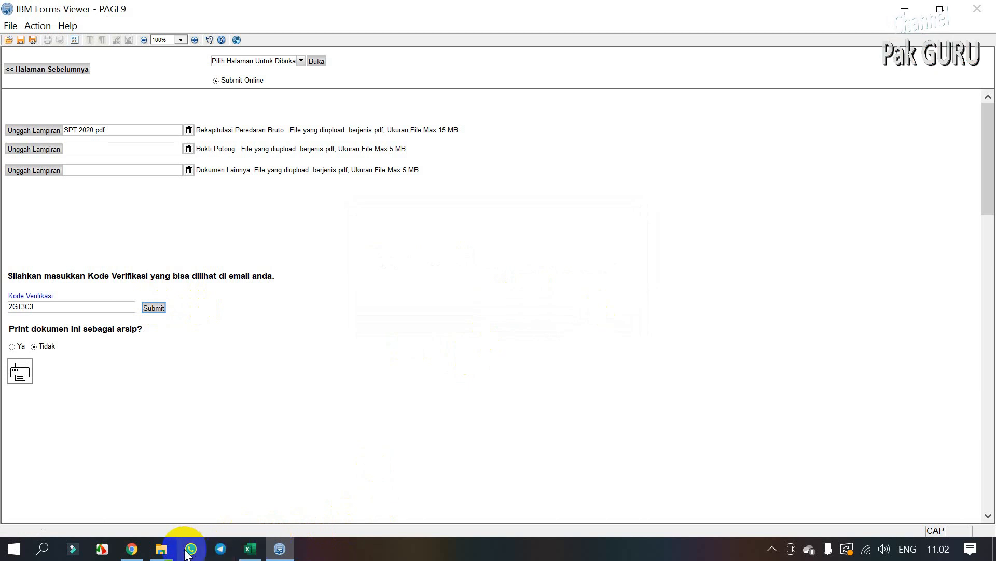
{"action": "left_click", "coordinate": [132, 548]}
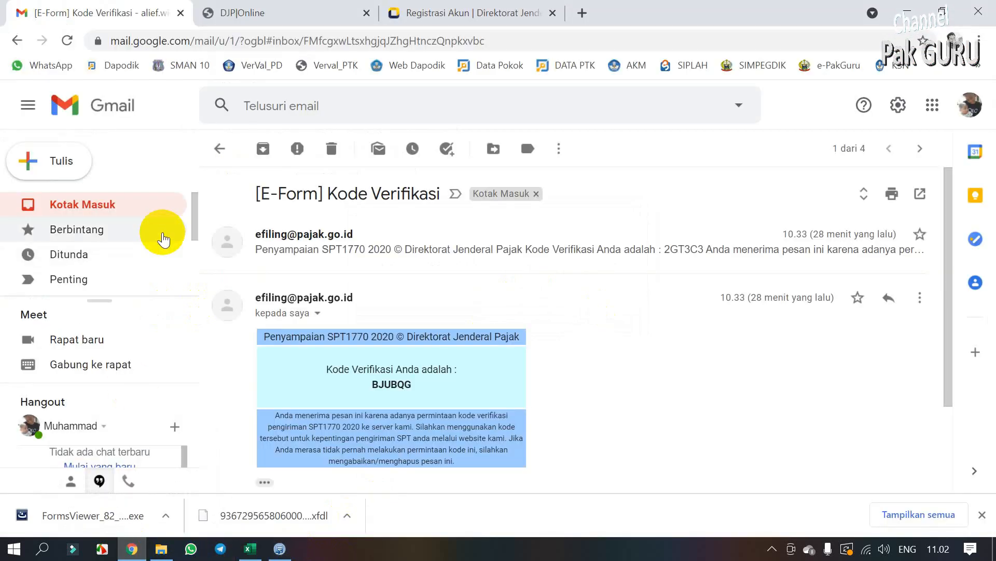
Step: Reload Gmail with Muat ulang and return to the Kotak Masuk inbox list
{"action": "right_click", "coordinate": [618, 182]}
{"action": "left_click", "coordinate": [658, 231]}
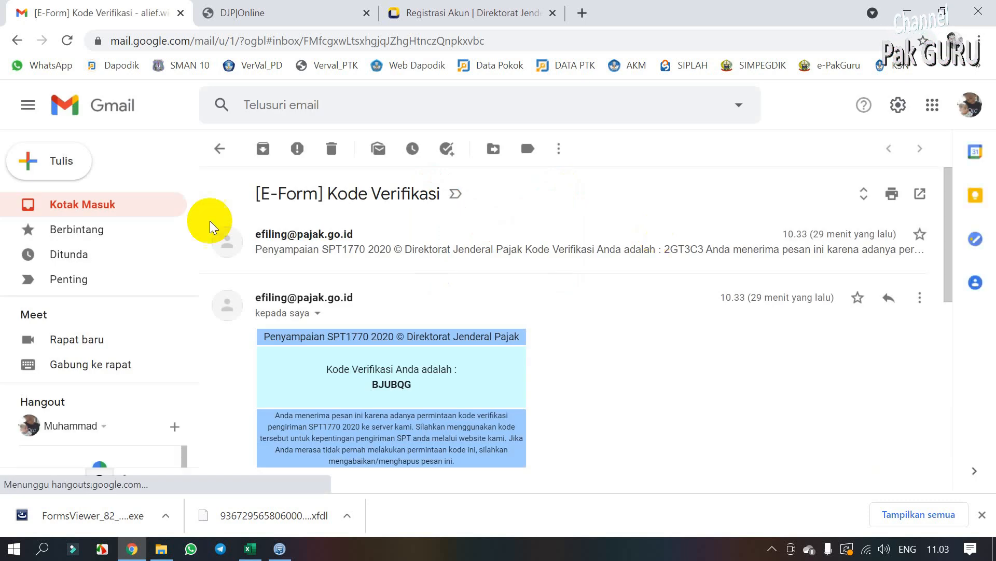
{"action": "left_click", "coordinate": [123, 208]}
Step: Open the Bukti Penerimaan Elektronik email, then open the e-Form (Versi Lama) dashboard under DJP Online's Lapor
{"action": "double_click", "coordinate": [478, 370]}
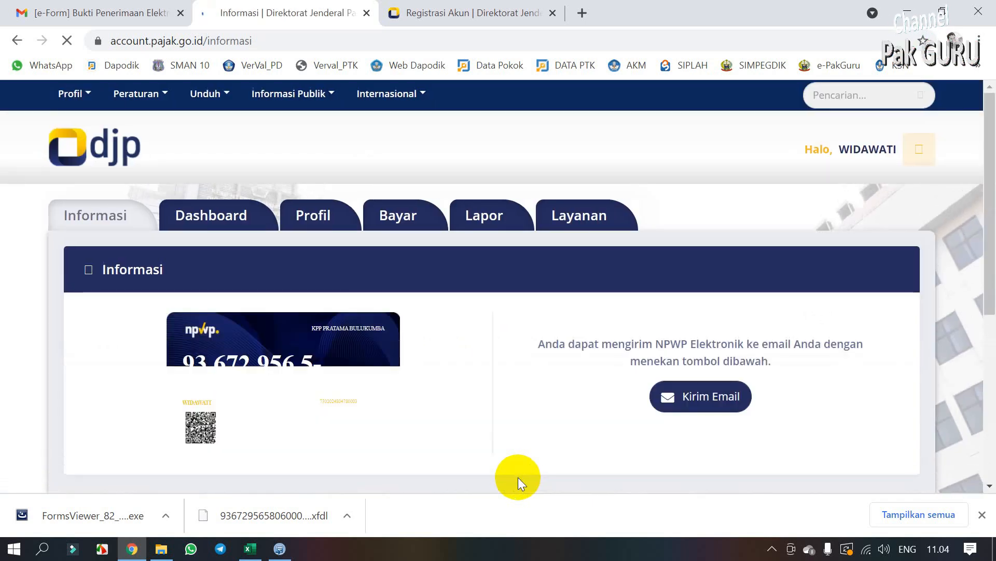
{"action": "left_click", "coordinate": [445, 234]}
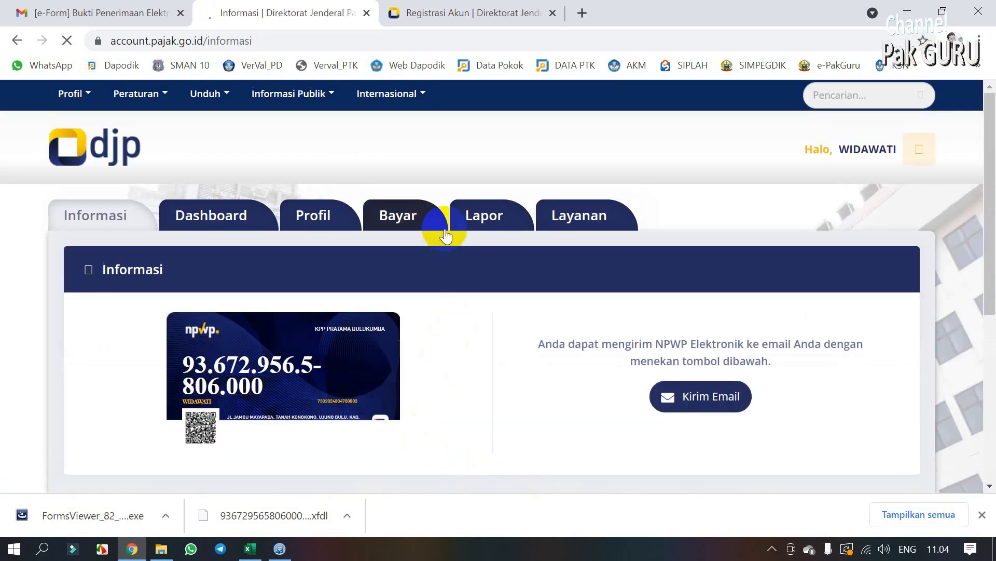
{"action": "left_click", "coordinate": [490, 227]}
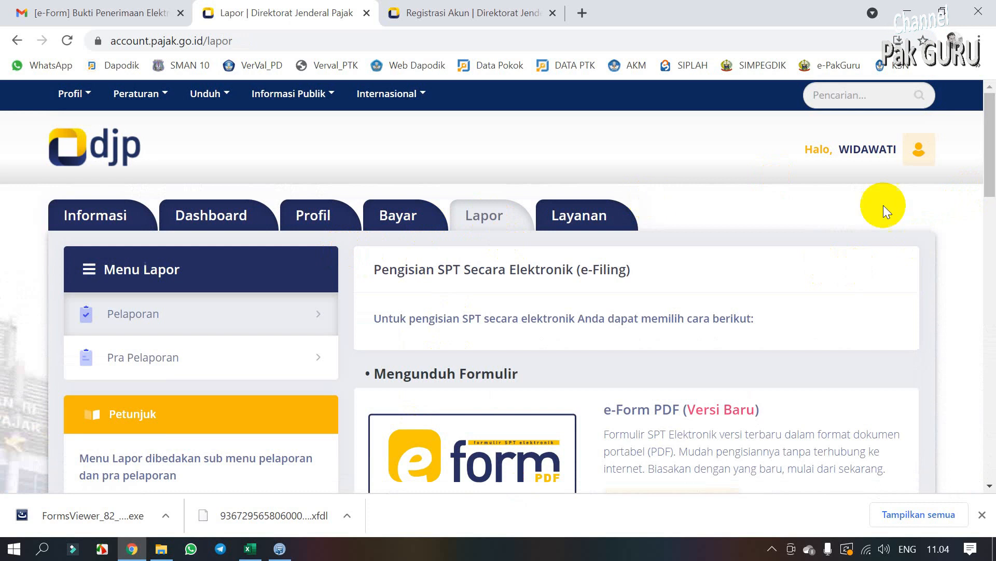
{"action": "scroll", "coordinate": [987, 205], "scroll_direction": "down", "scroll_amount": 1}
{"action": "left_click_drag", "start_coordinate": [987, 205], "coordinate": [984, 234]}
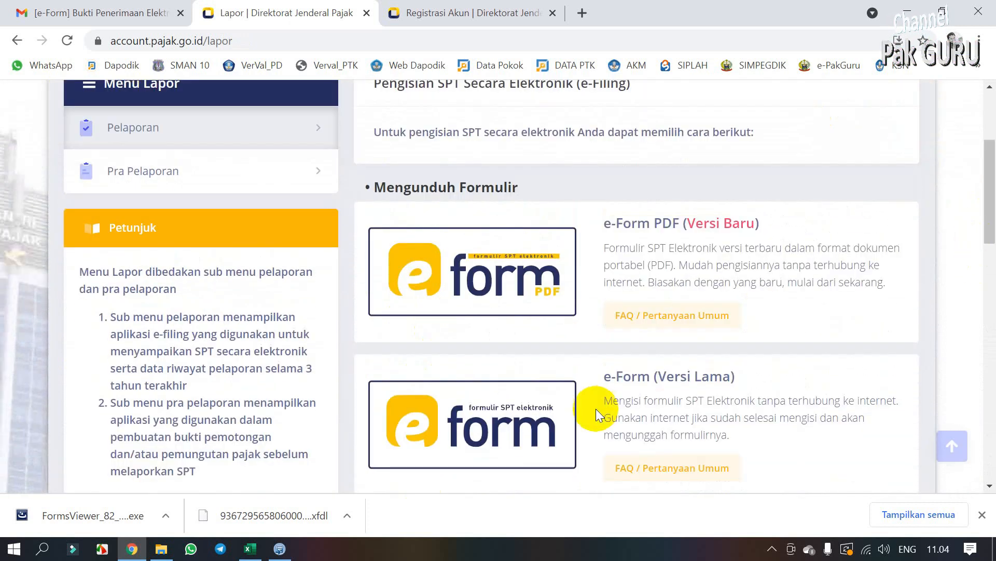
{"action": "left_click", "coordinate": [497, 438]}
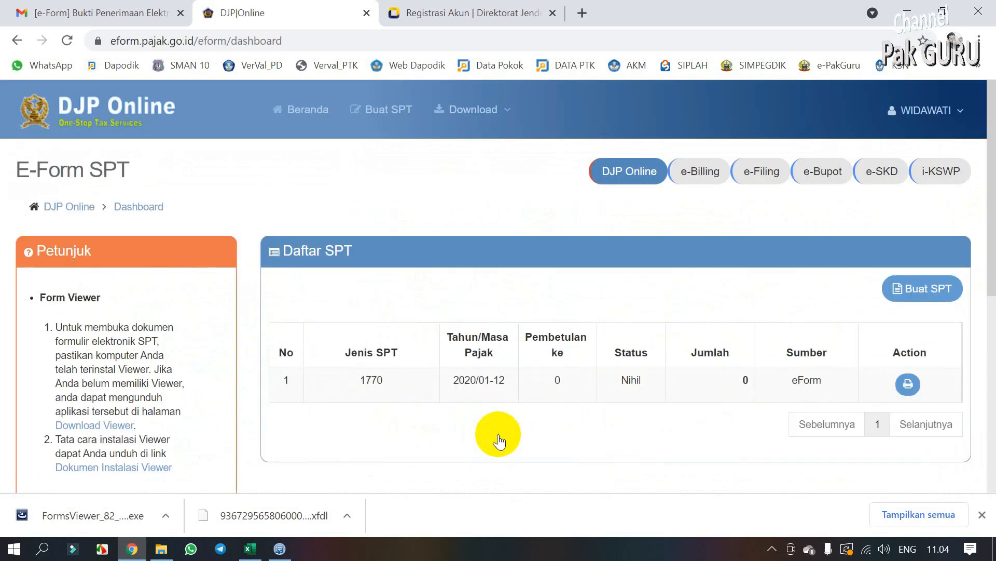